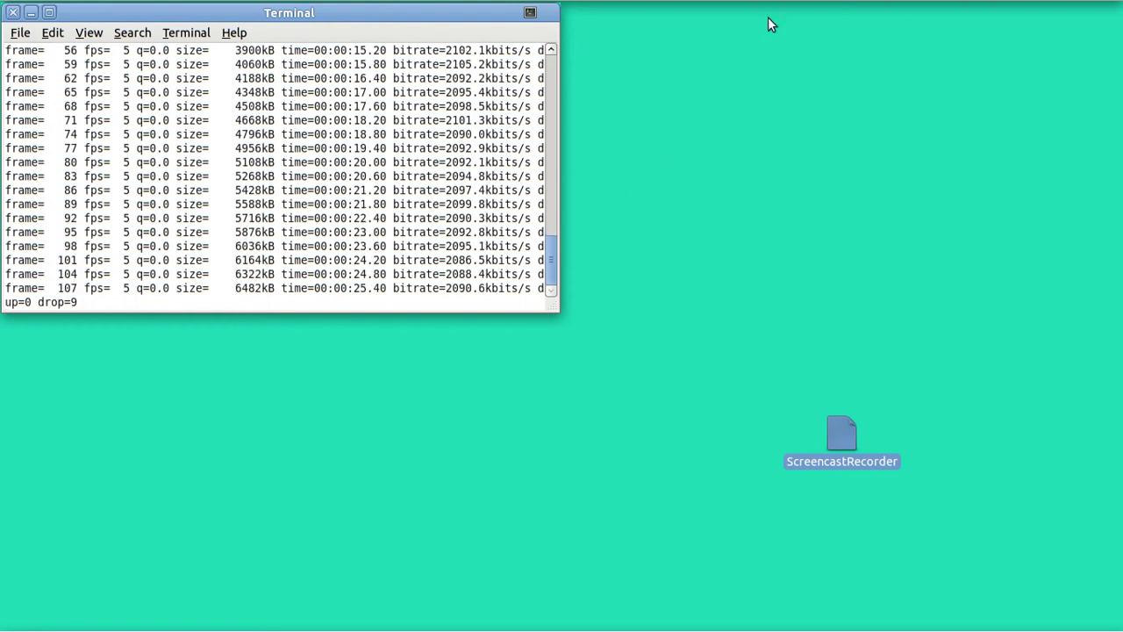
# Step: Show the chart of the current USA keyboard layout
pyautogui.moveTo(774, 5)
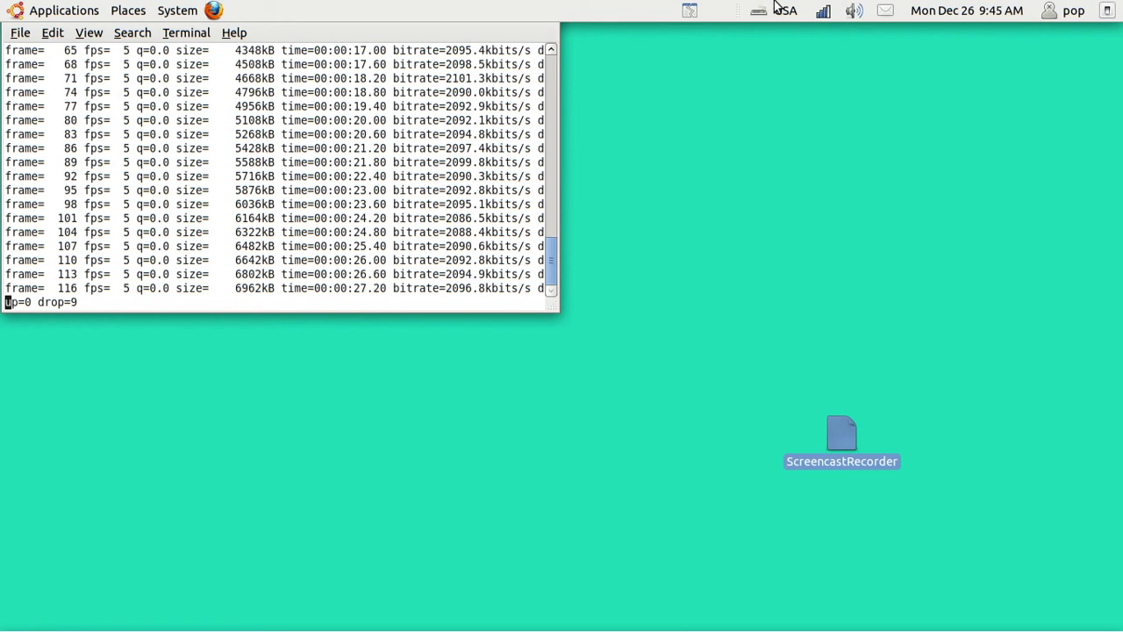
pyautogui.click(761, 14)
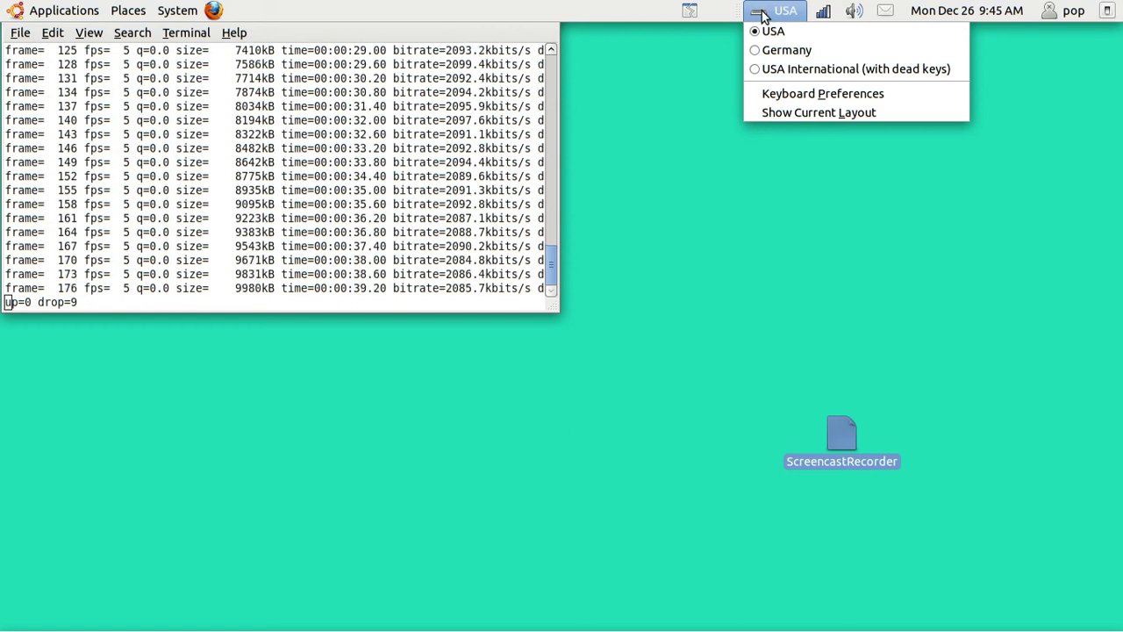
pyautogui.click(770, 113)
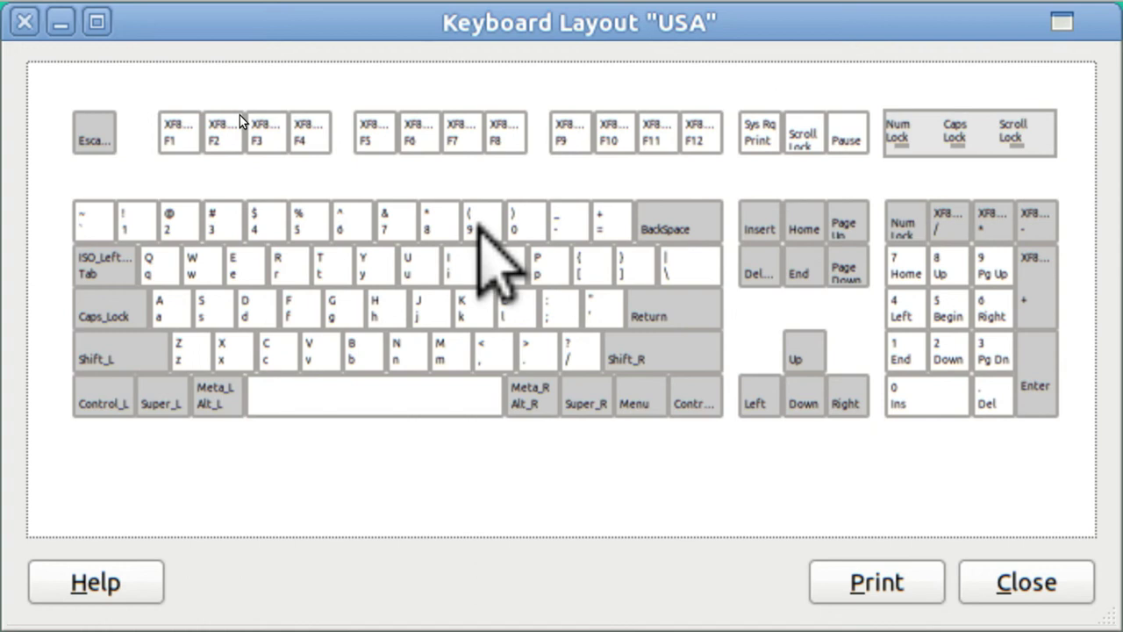
# Step: Test the 9, 0, U and N keys on the keyboard layout chart
pyautogui.press('9')
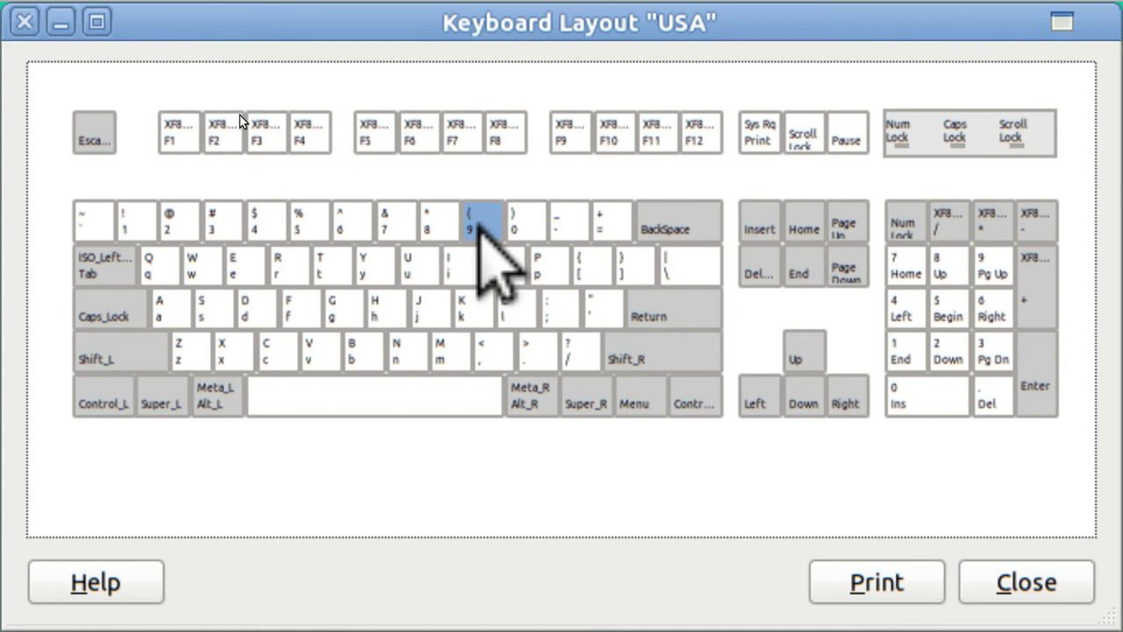
pyautogui.press('0')
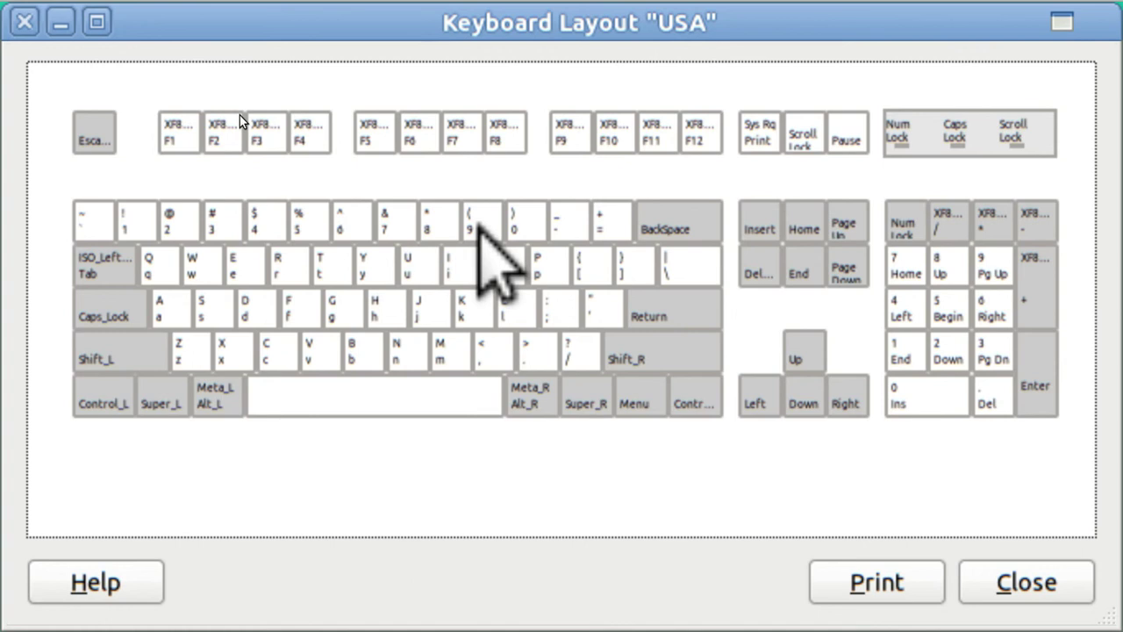
pyautogui.press('9')
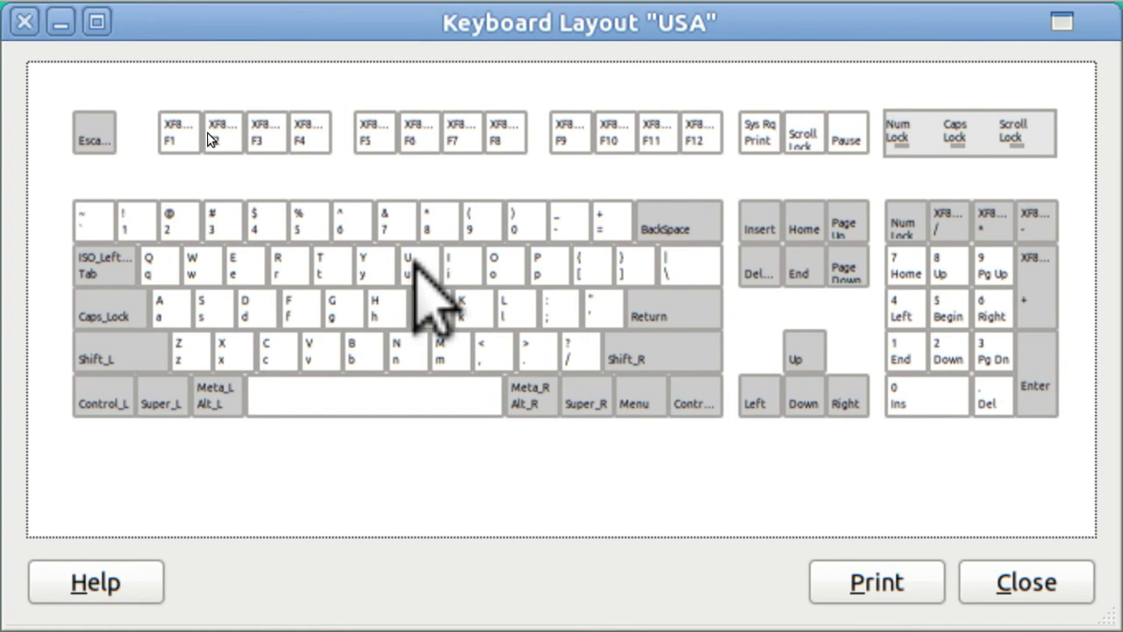
pyautogui.press('u')
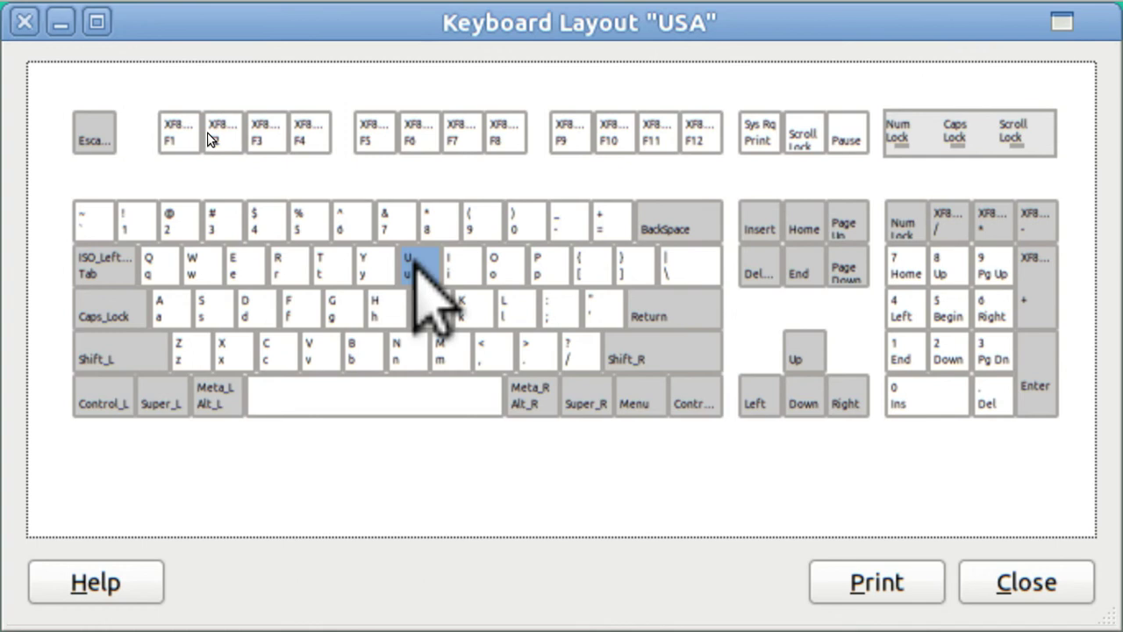
pyautogui.press('n')
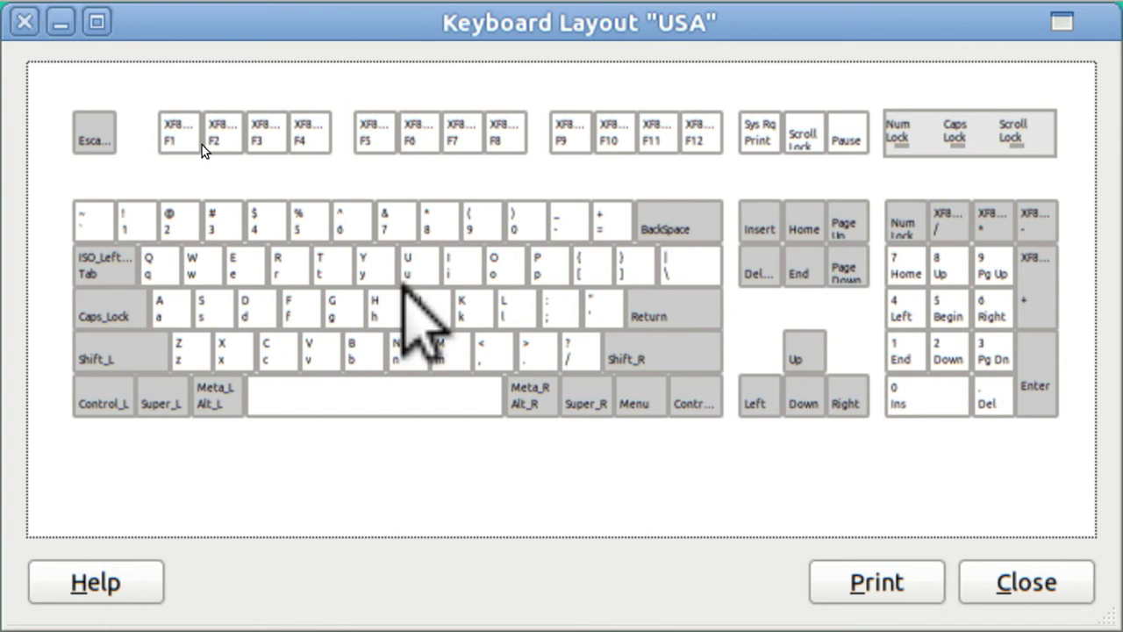
# Step: Close the keyboard layout chart and minimize the Terminal window that is running the screen recording
pyautogui.click(25, 18)
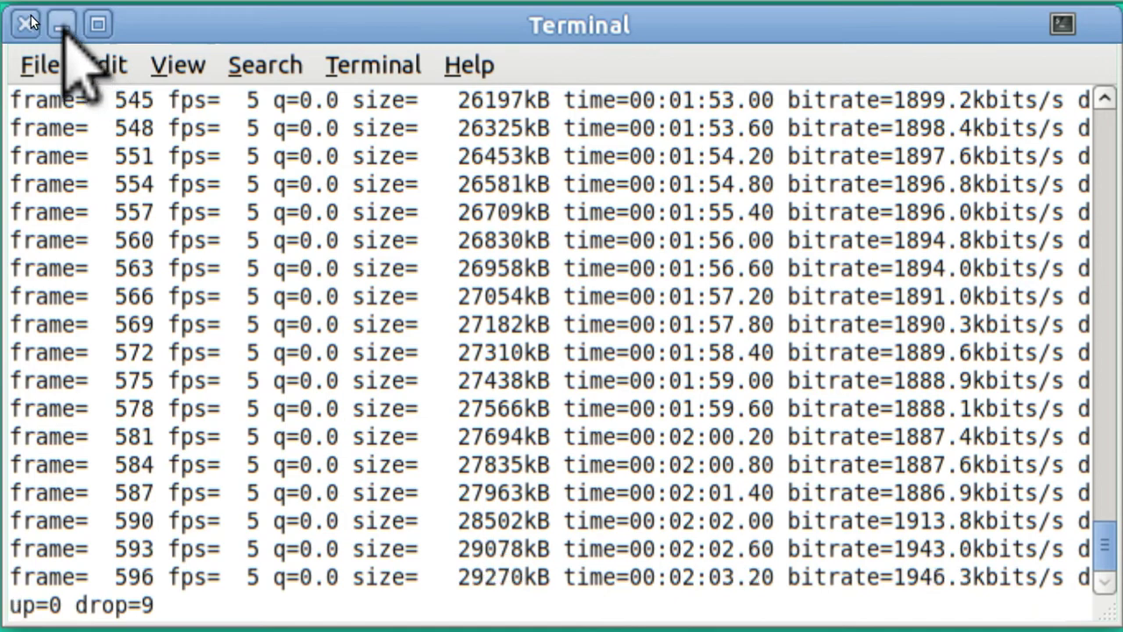
pyautogui.click(29, 21)
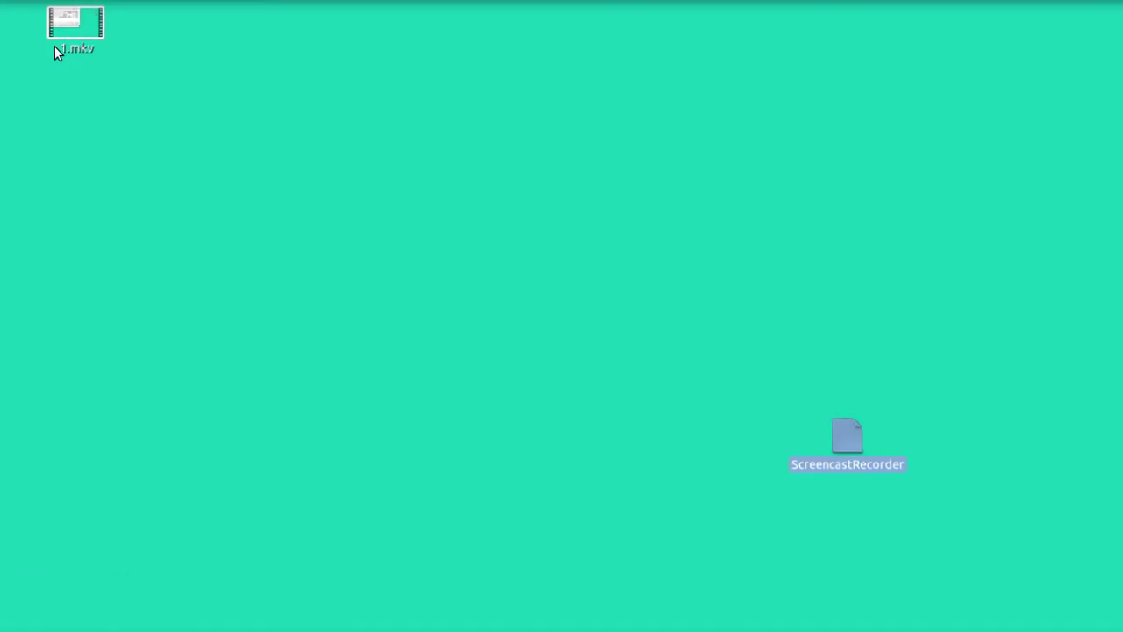
pyautogui.click(151, 138)
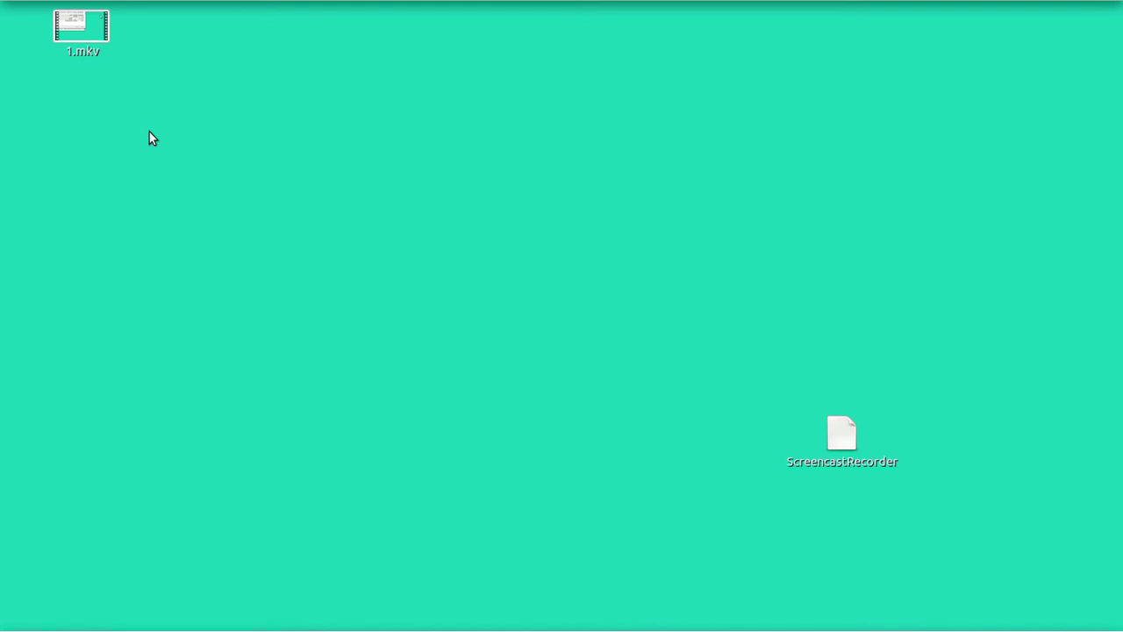
# Step: Open the Keyboard Accessibility preferences from Assistive Technologies in the System Settings
pyautogui.moveTo(1080, 7)
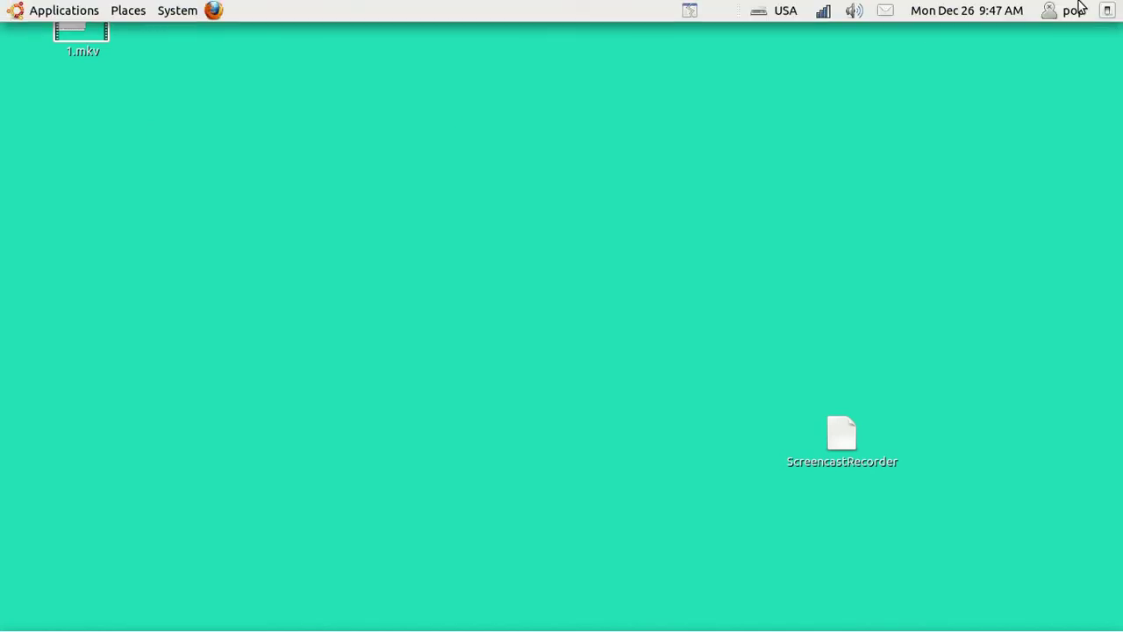
pyautogui.click(1108, 11)
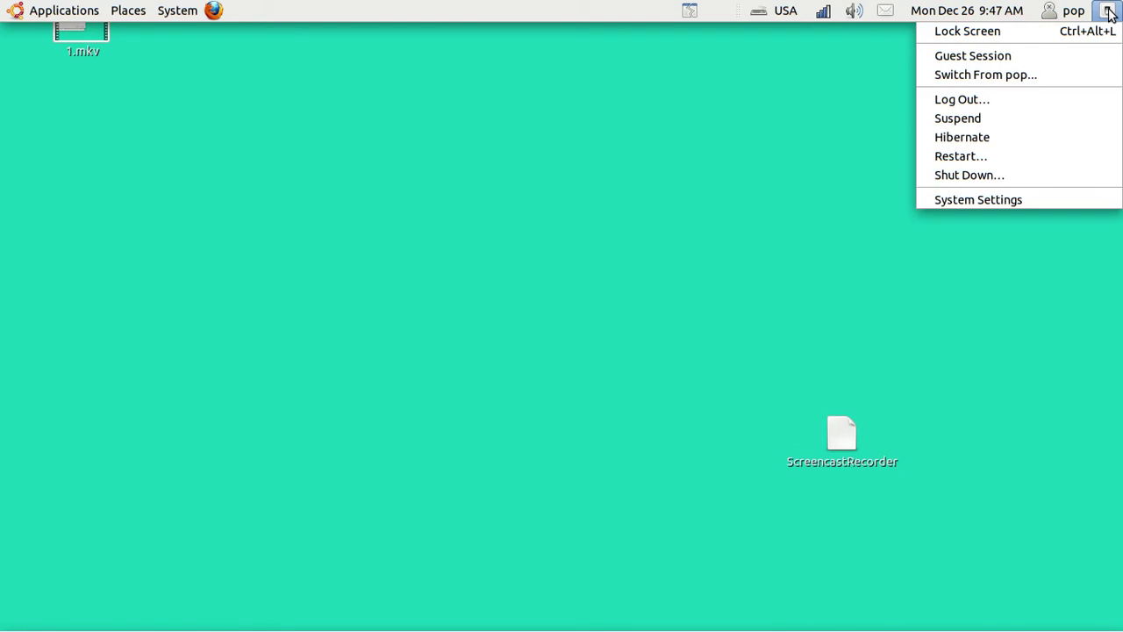
pyautogui.click(1058, 199)
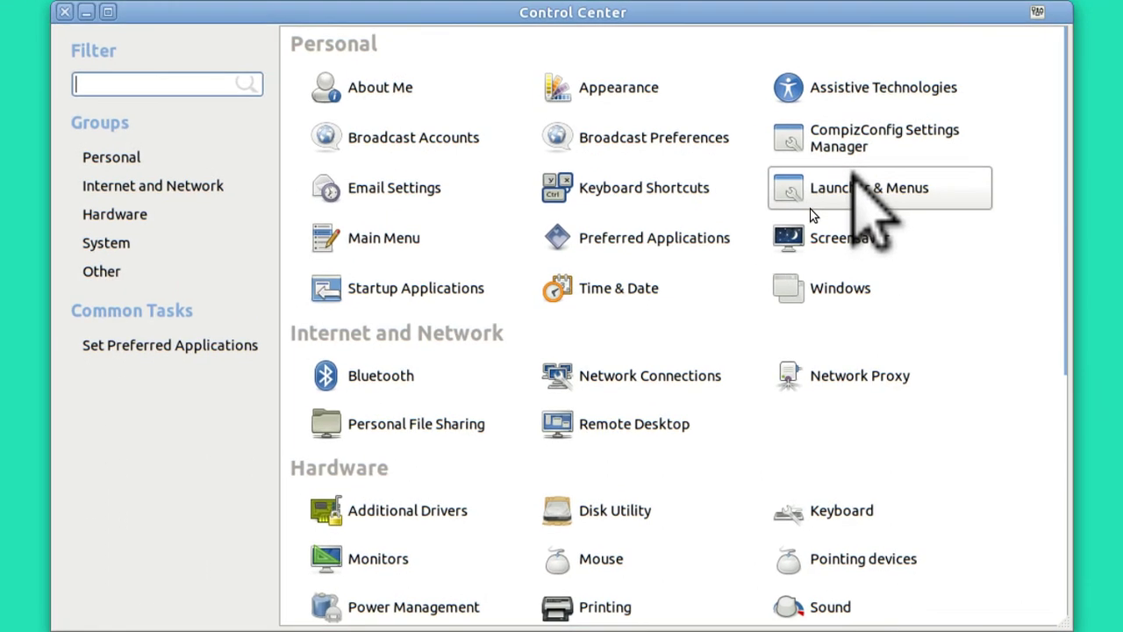
pyautogui.click(863, 98)
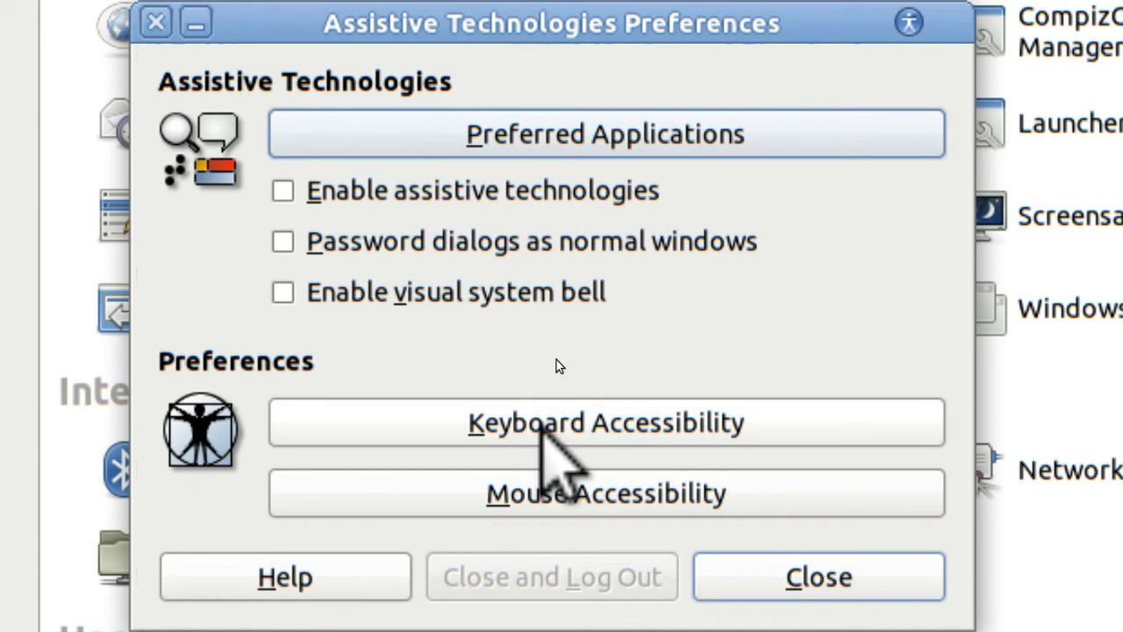
pyautogui.click(543, 426)
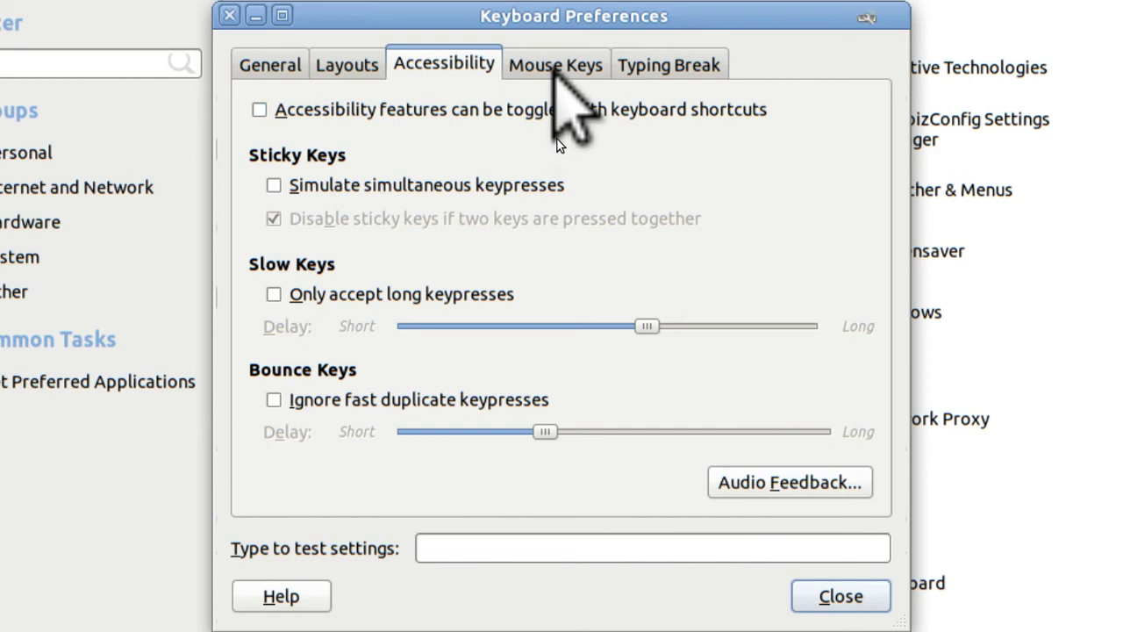
# Step: In the Mouse Keys settings, switch keypad control of the pointer on, off and on again
pyautogui.click(556, 65)
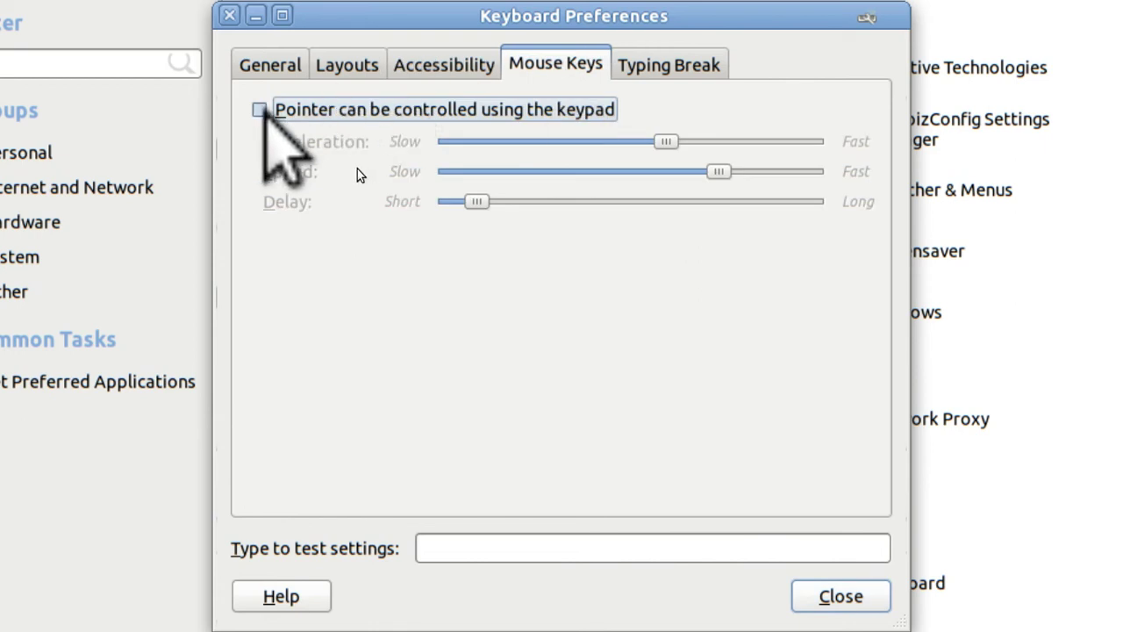
pyautogui.click(260, 109)
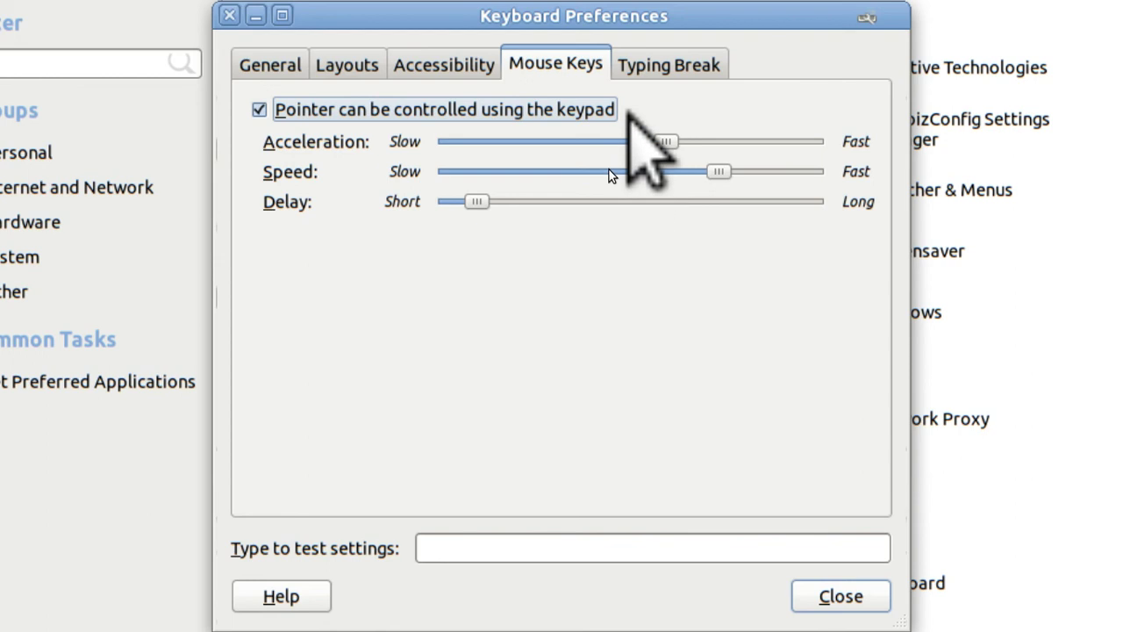
pyautogui.press('space')
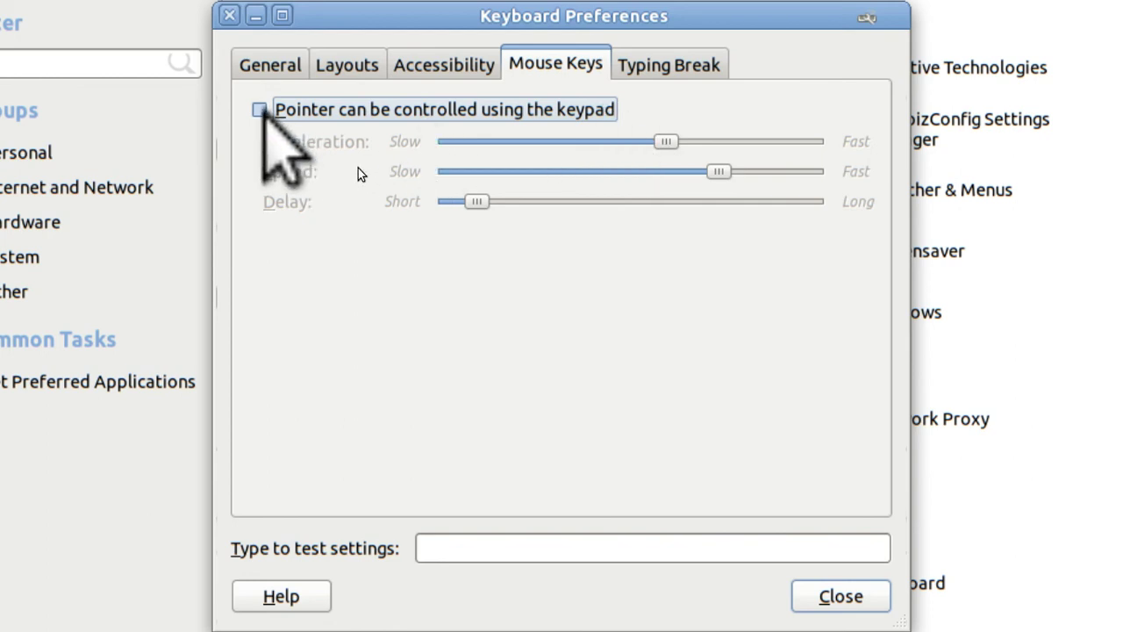
pyautogui.click(260, 110)
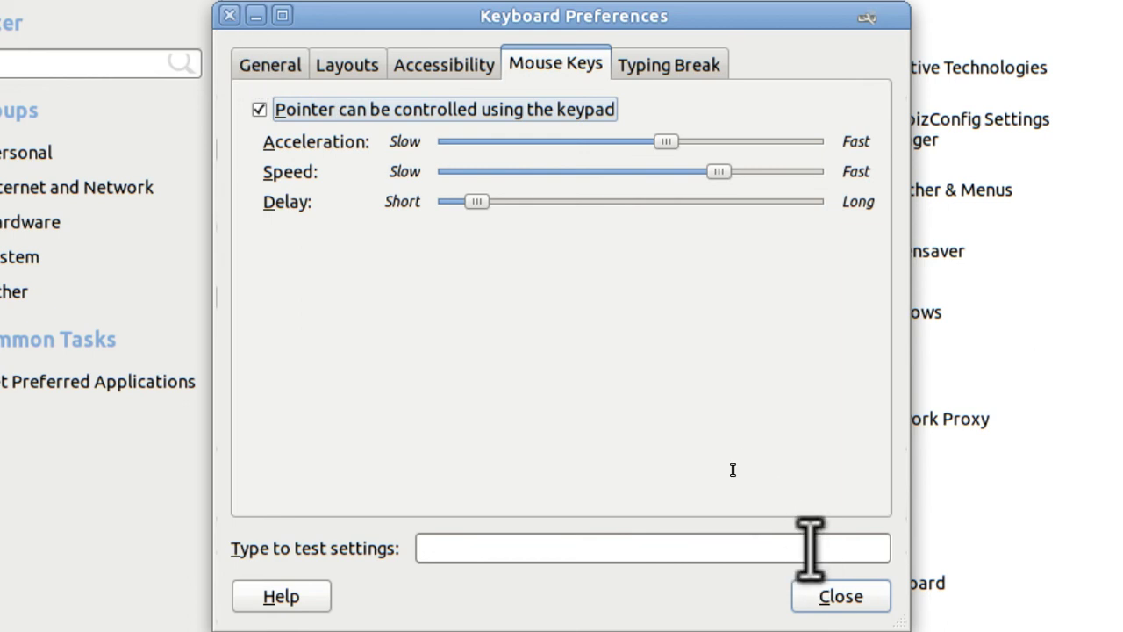
# Step: Close Keyboard Preferences, Assistive Technologies Preferences and the Control Center
pyautogui.click(831, 595)
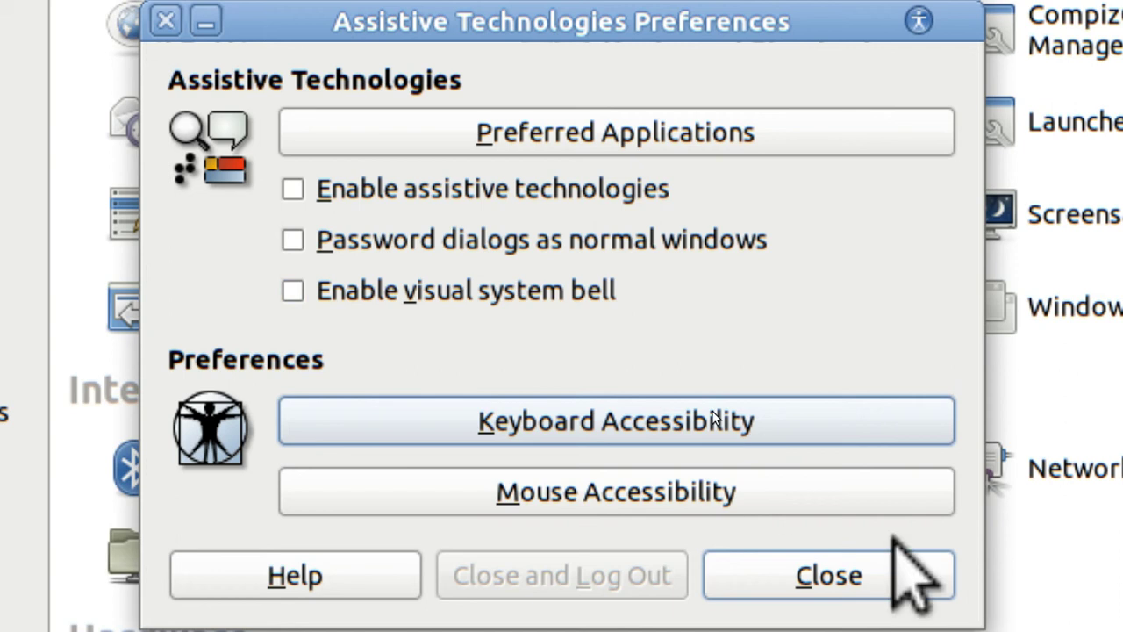
pyautogui.click(875, 577)
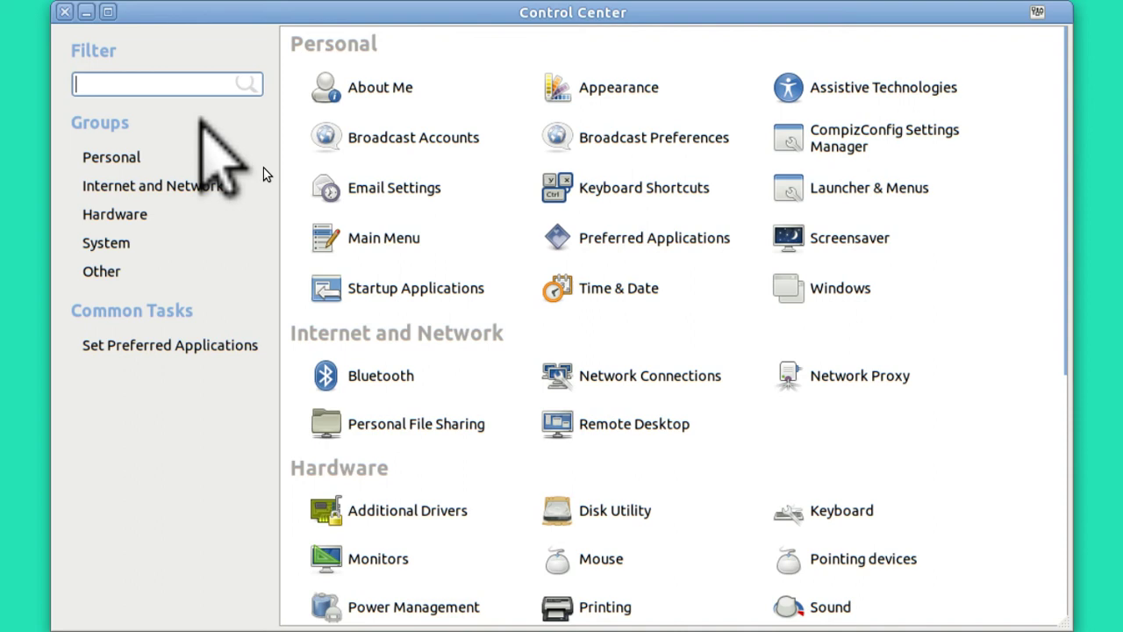
pyautogui.click(224, 85)
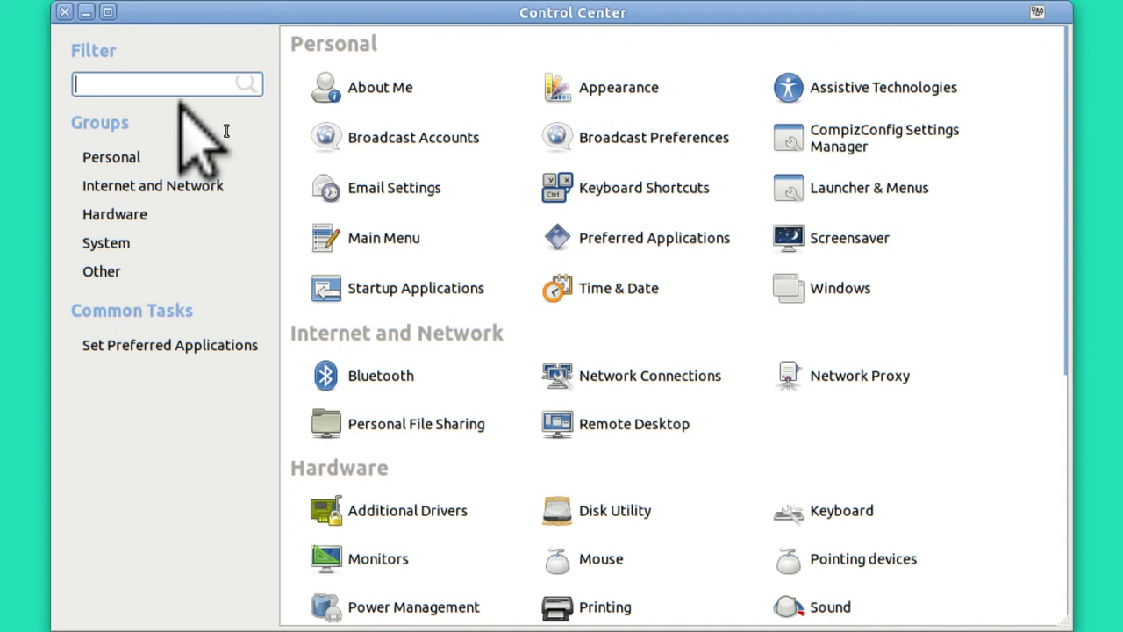
pyautogui.click(64, 12)
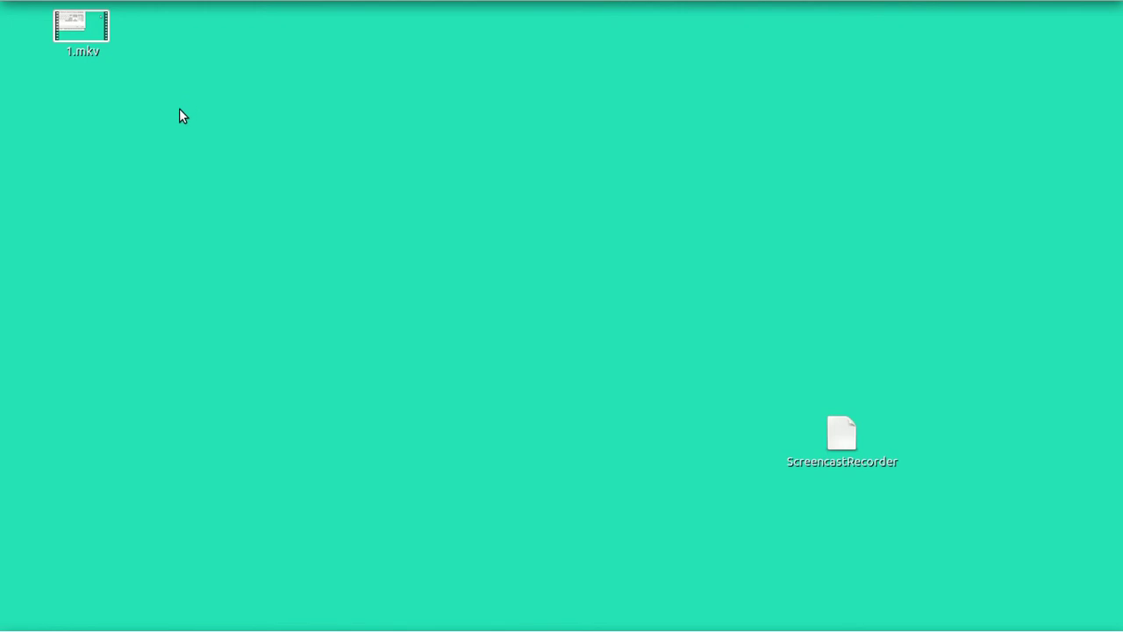
# Step: Open a new terminal and run xmodmap to list the current modifier keys
pyautogui.hotkey('ctrl', 'alt', 't')
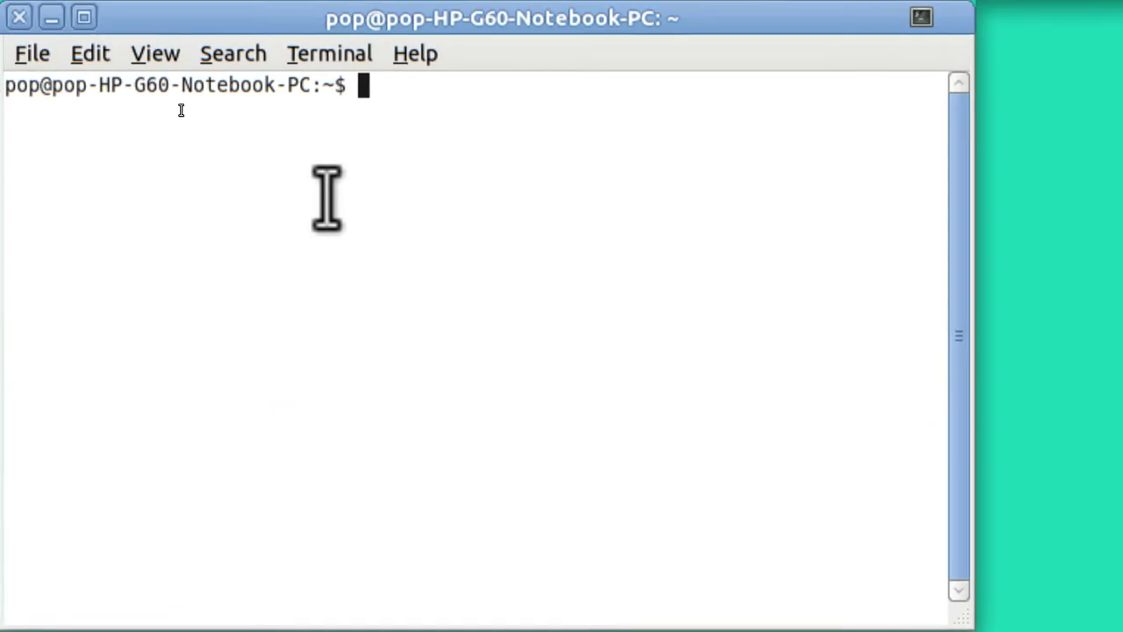
pyautogui.write('xm')
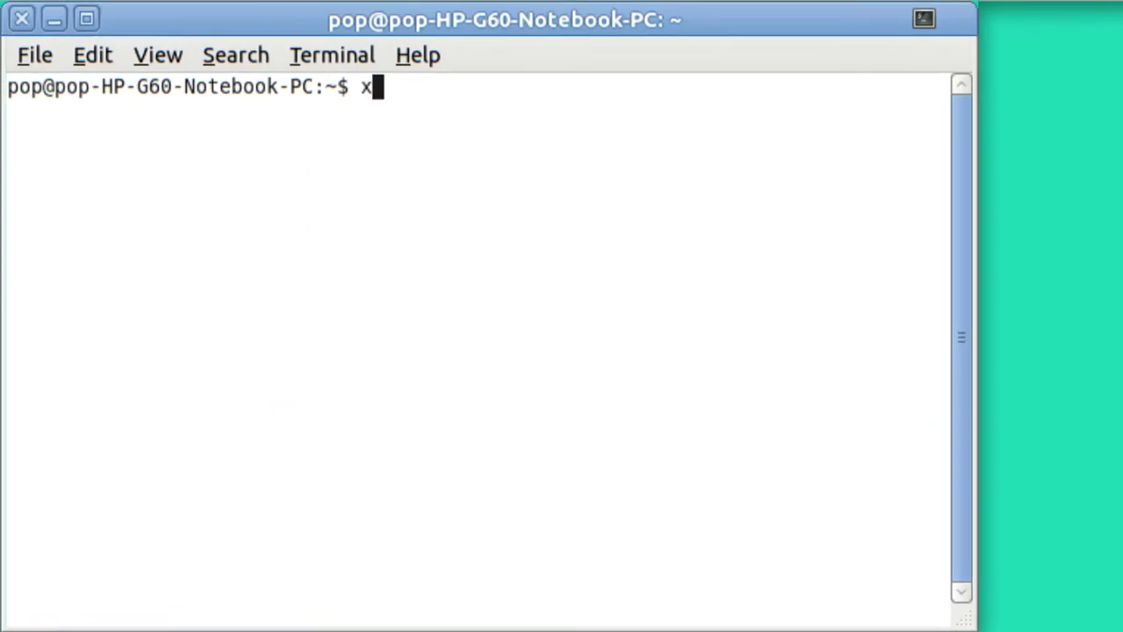
pyautogui.write('odmap')
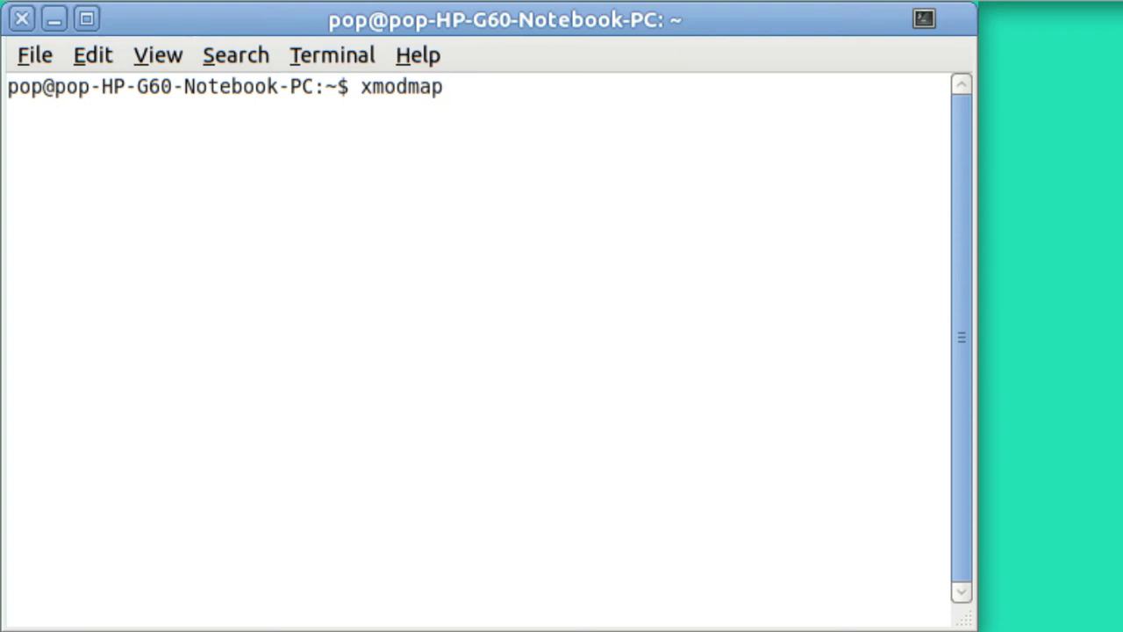
pyautogui.press('Return')
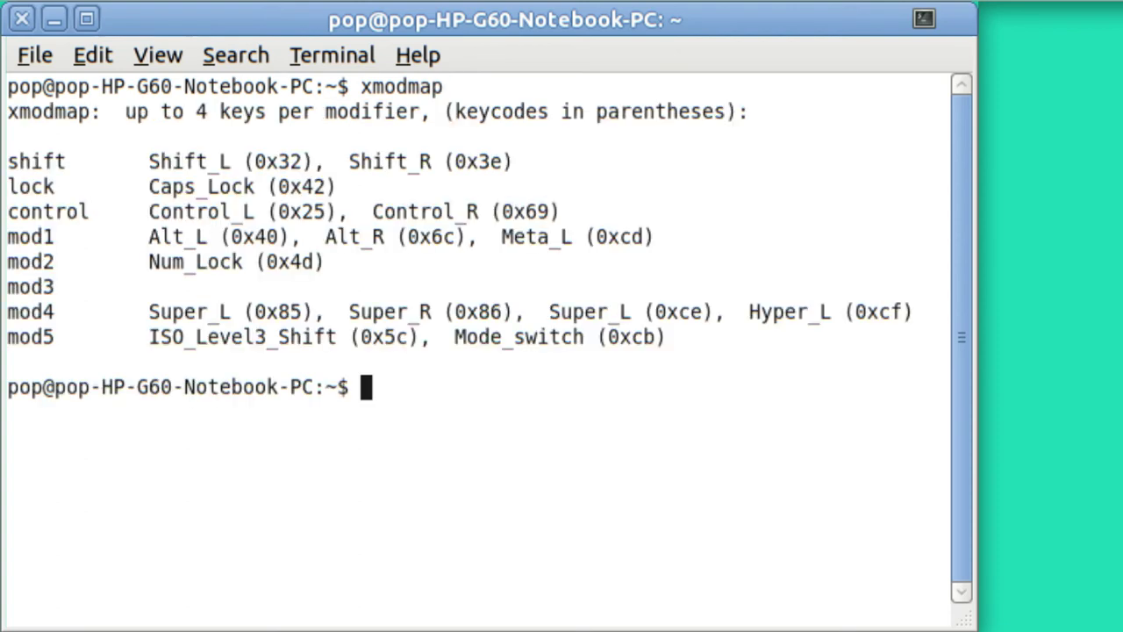
# Step: Run xmodmap --help to list the command's options
pyautogui.press('Up')
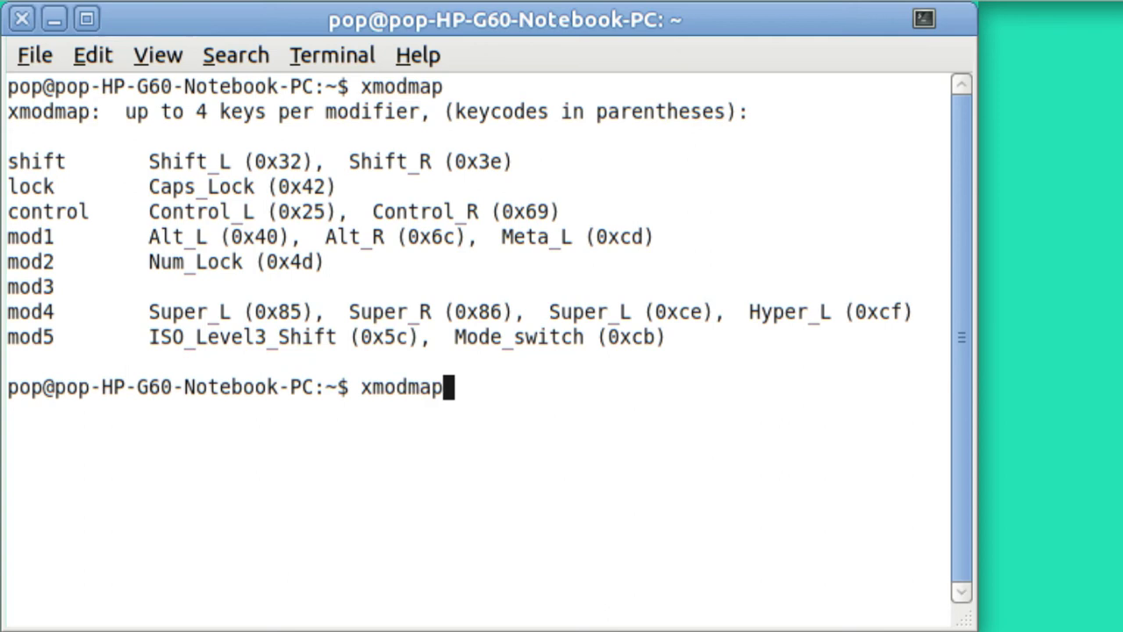
pyautogui.write('--help')
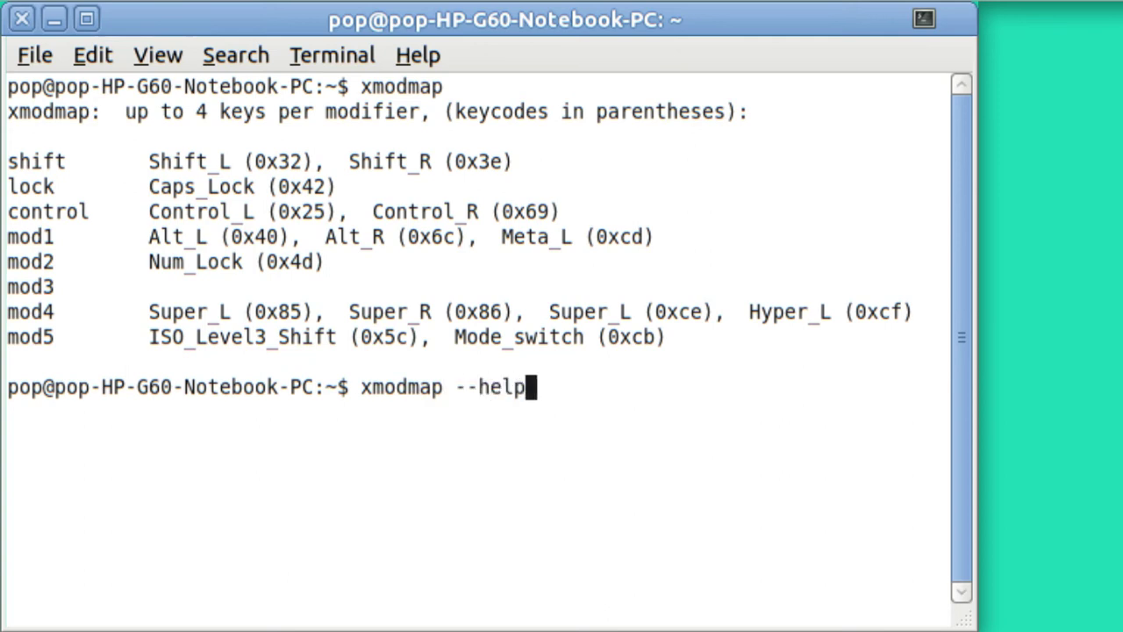
pyautogui.press('Return')
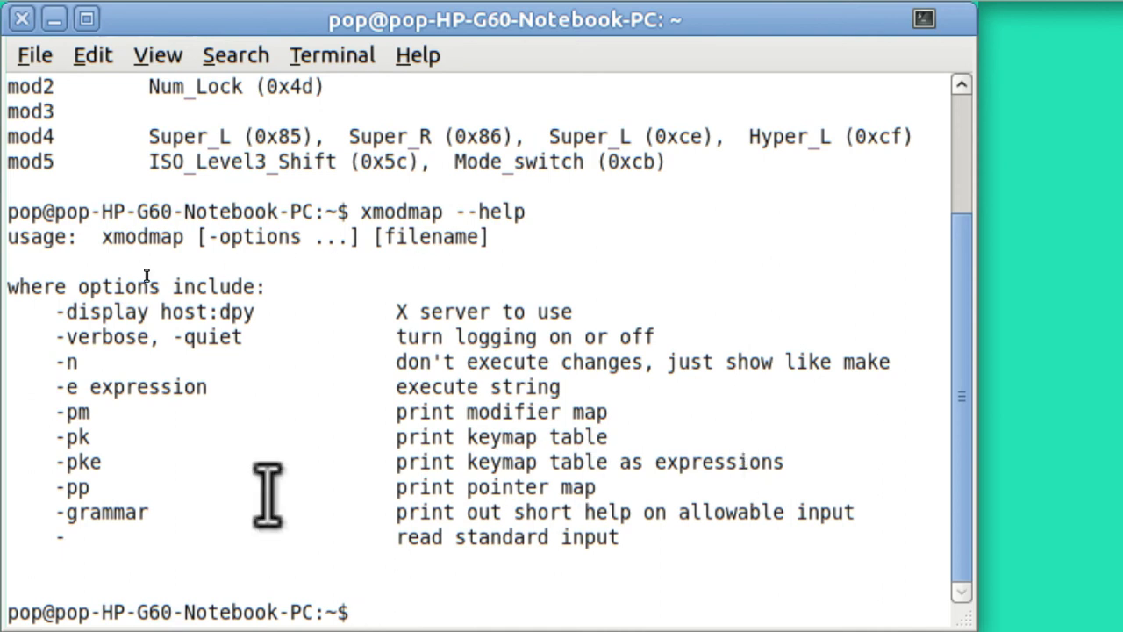
# Step: Run xmodmap -pke to print the keymap table as expressions
pyautogui.press('Up')
pyautogui.press('BackSpace')
pyautogui.press('BackSpace')
pyautogui.press('BackSpace')
pyautogui.press('BackSpace')
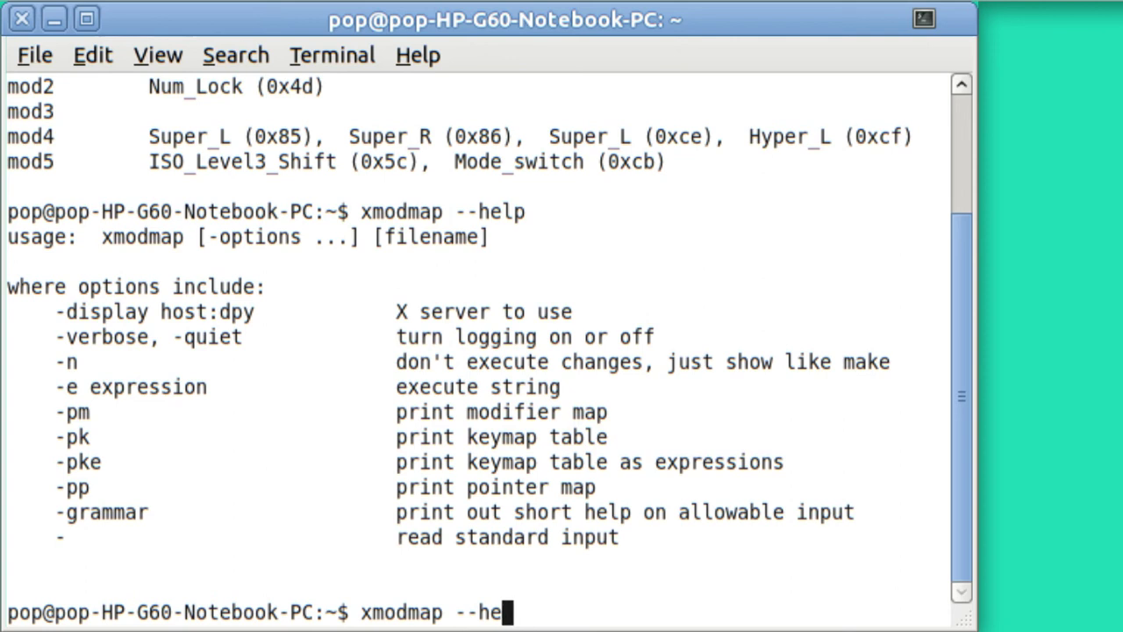
pyautogui.press('BackSpace')
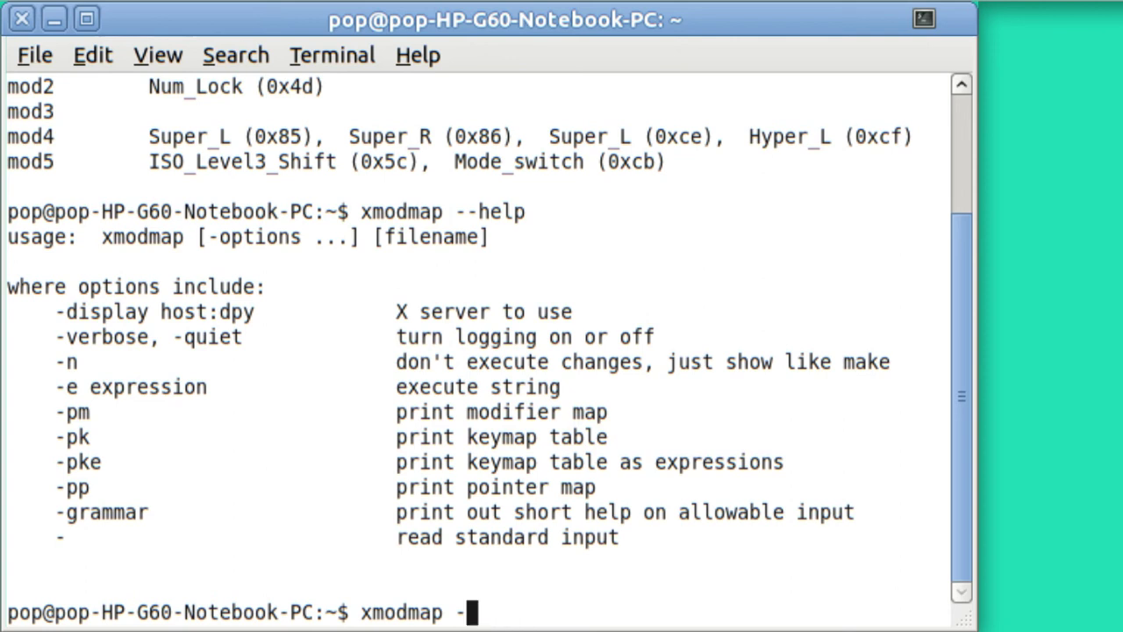
pyautogui.write('pke')
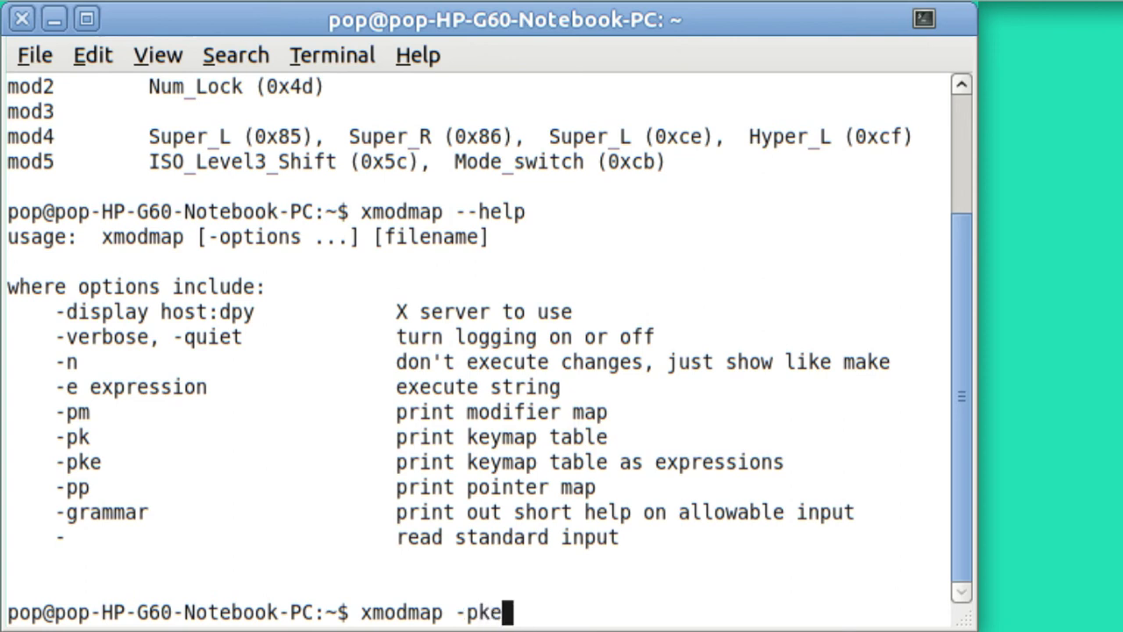
pyautogui.press('Return')
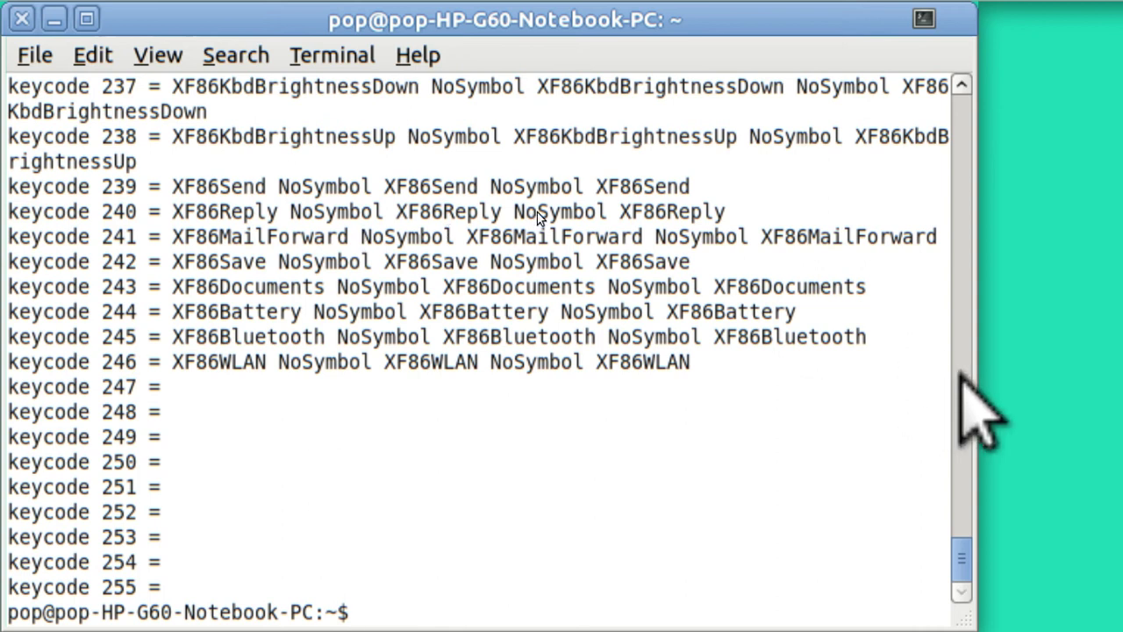
# Step: Select all of the terminal's output, including the xmodmap keymap table, and copy it to the clipboard
pyautogui.click(960, 372)
pyautogui.click(962, 371)
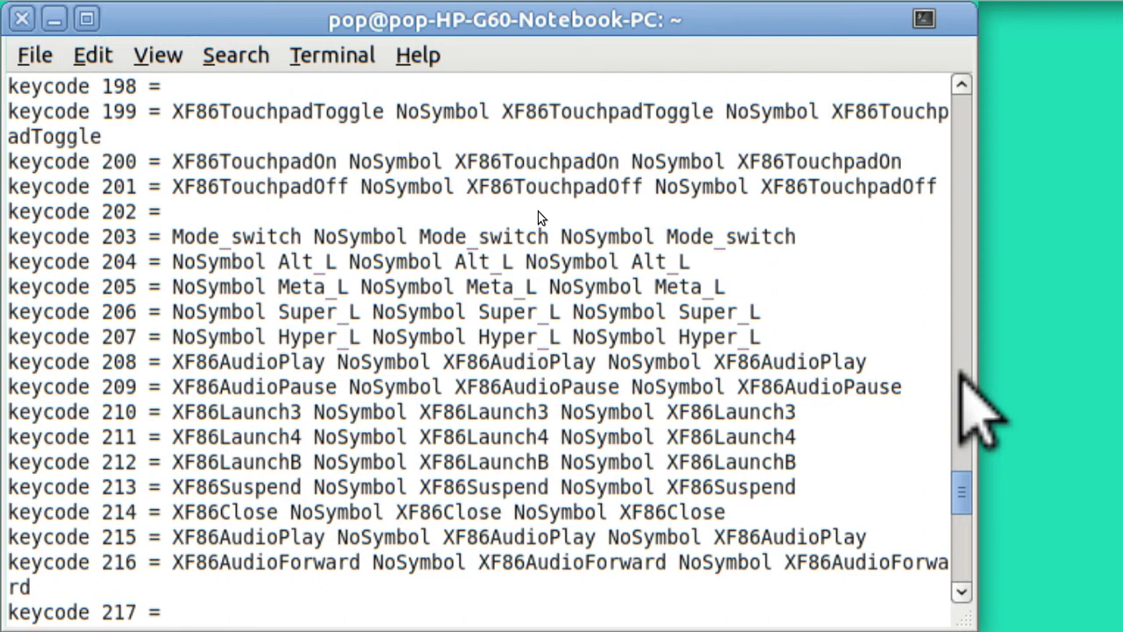
pyautogui.click(963, 369)
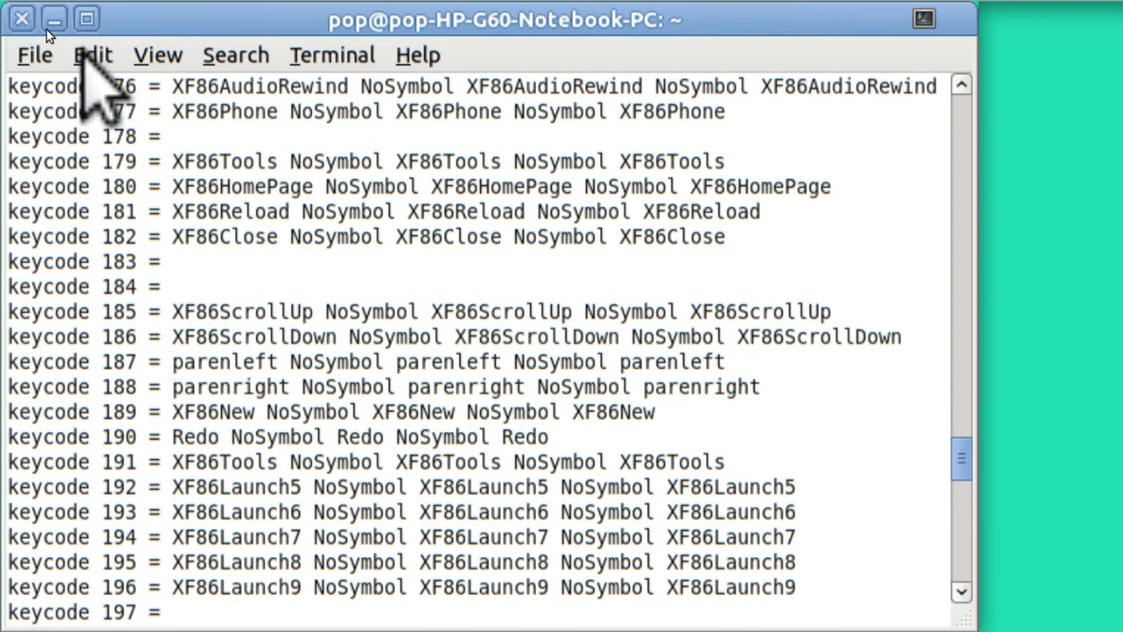
pyautogui.click(91, 55)
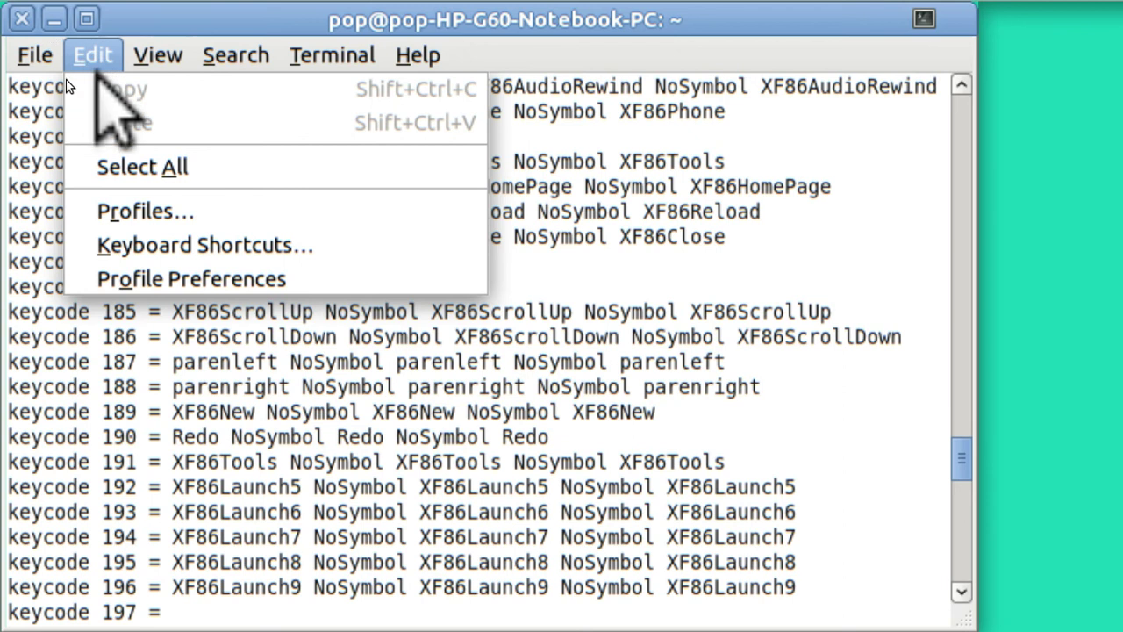
pyautogui.click(133, 167)
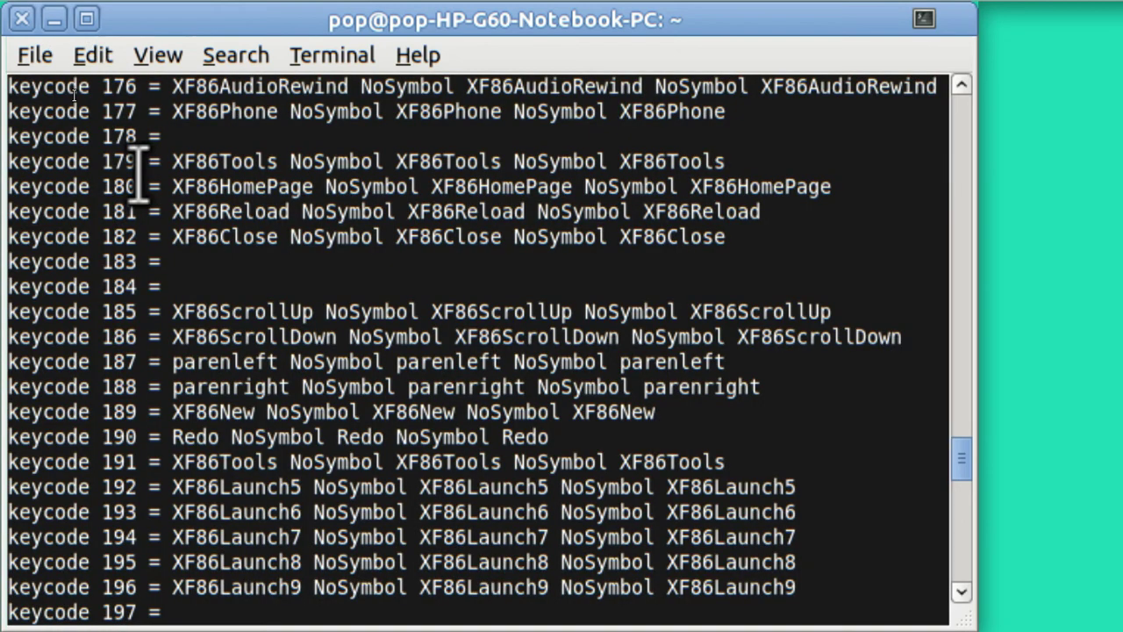
pyautogui.click(89, 56)
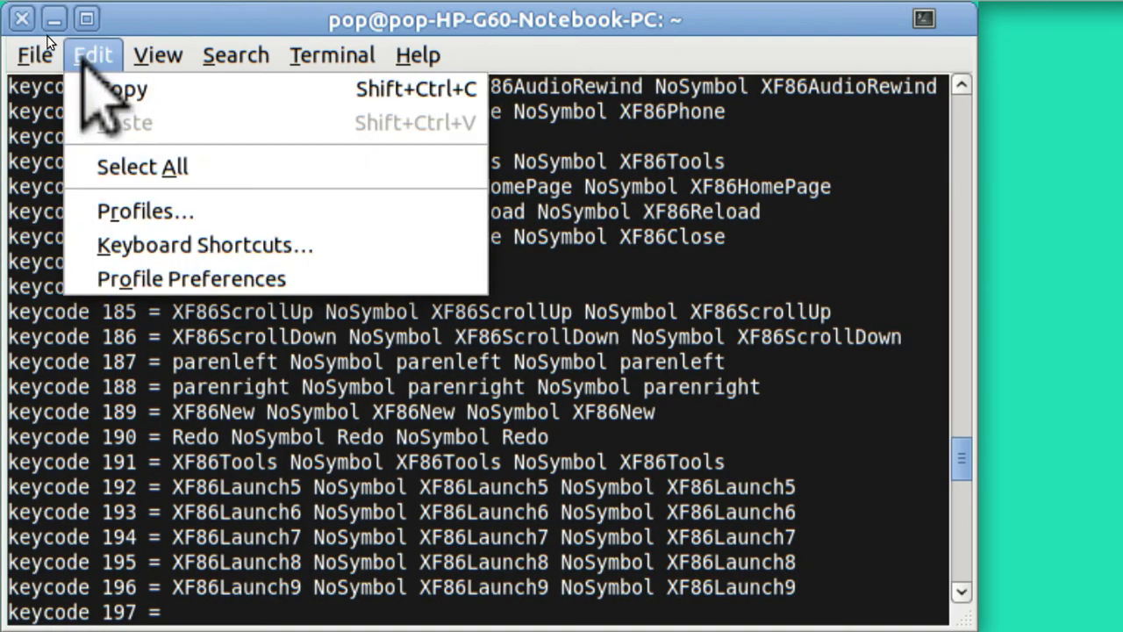
pyautogui.click(132, 89)
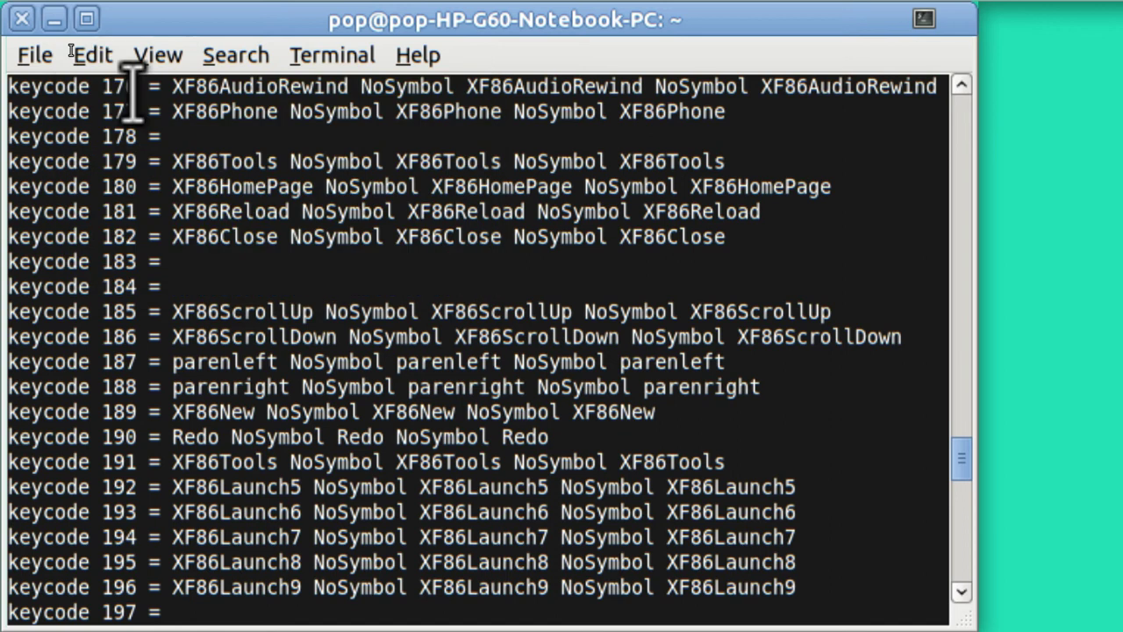
# Step: Open the gedit text editor and paste the copied terminal output into the blank document
pyautogui.moveTo(94, 3)
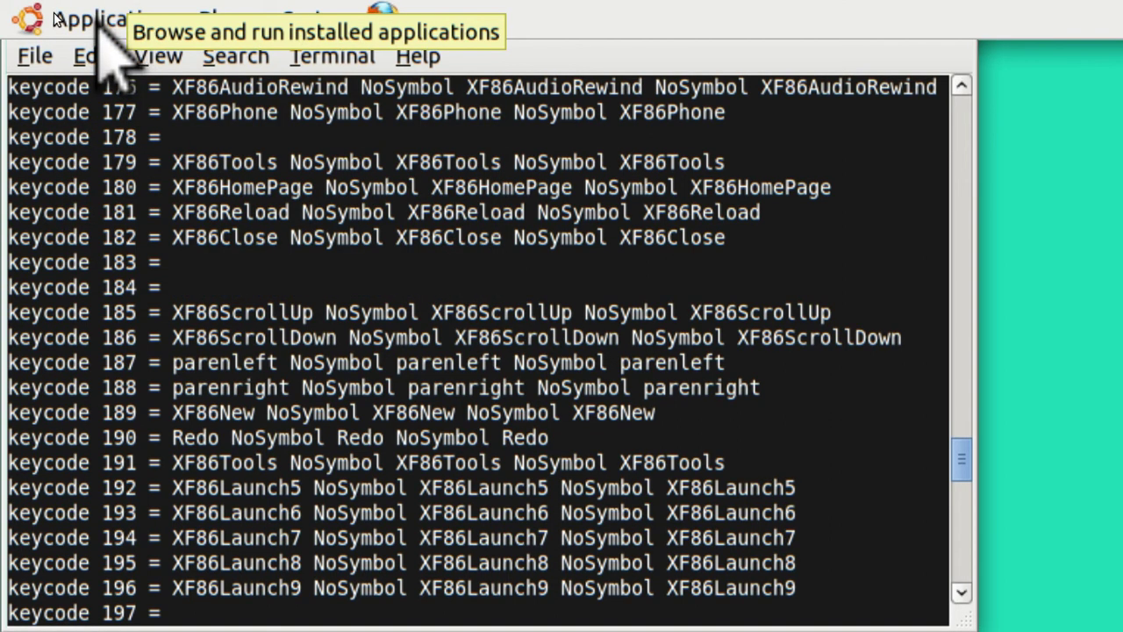
pyautogui.click(55, 20)
pyautogui.moveTo(54, 39)
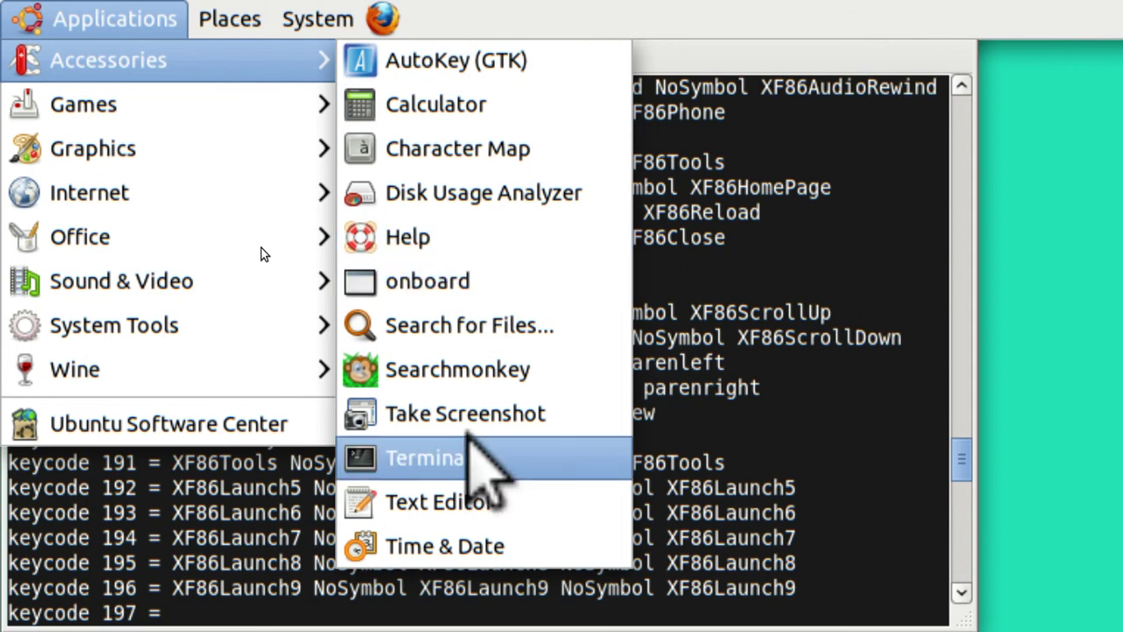
pyautogui.click(481, 501)
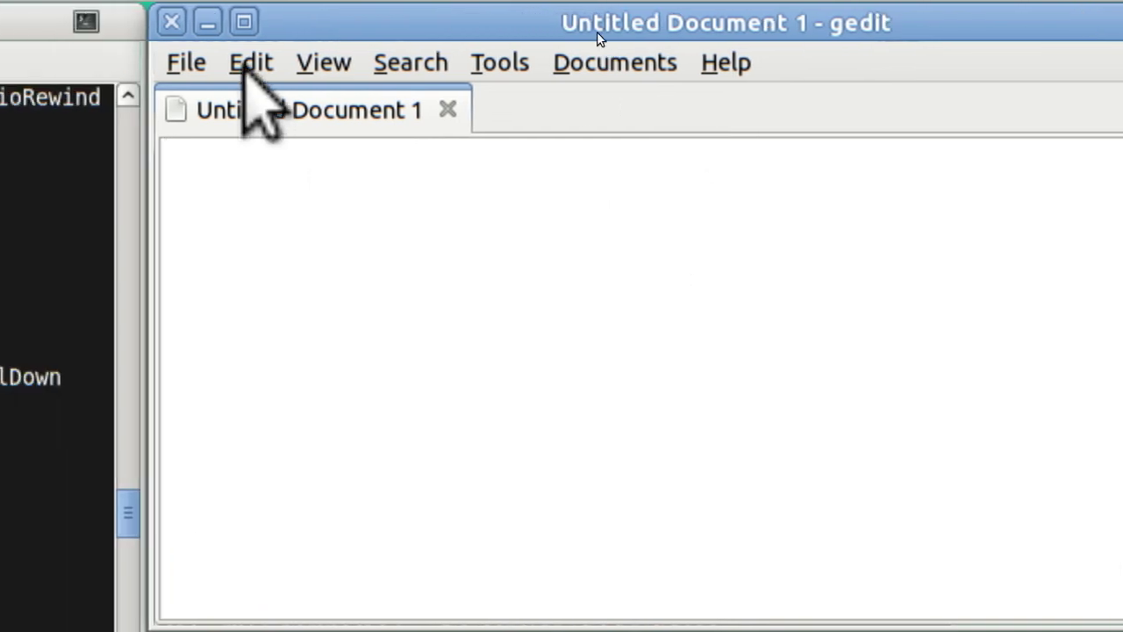
pyautogui.click(245, 60)
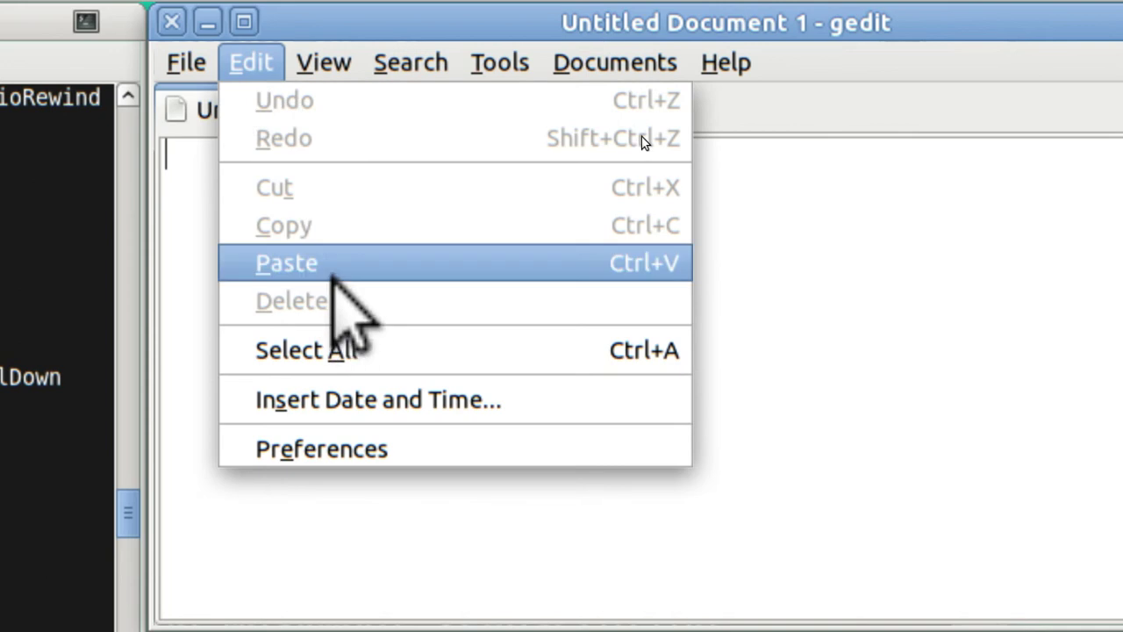
pyautogui.click(343, 263)
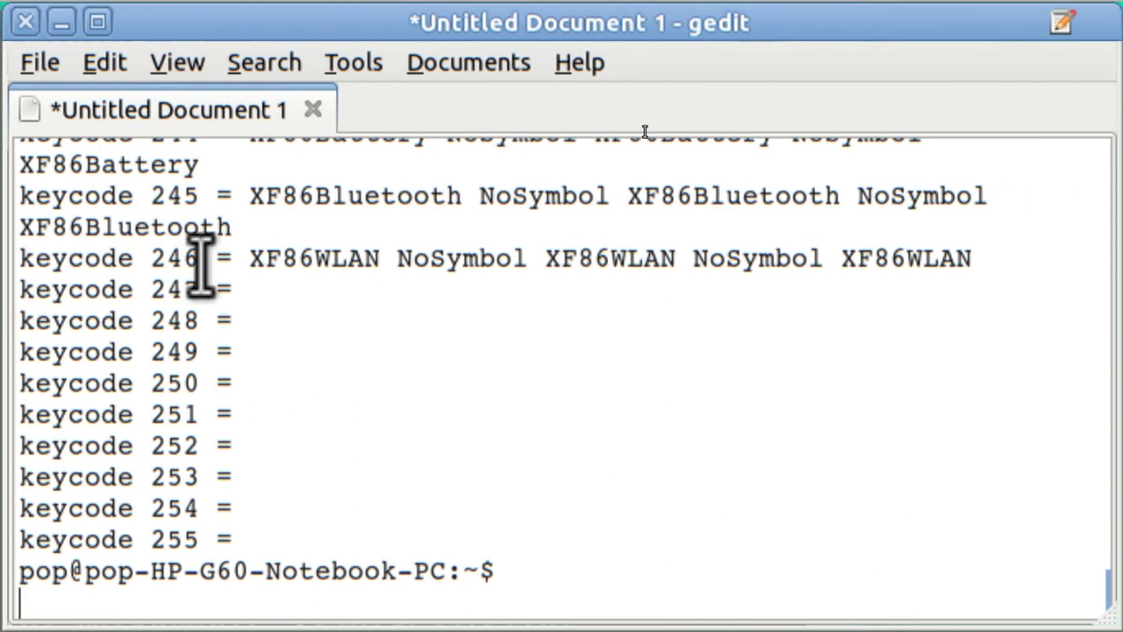
# Step: Examine the pasted keycode list from its end at keycode 255 back up to the number-row entries around keycode 13
pyautogui.press('Up')
pyautogui.press('Up')
pyautogui.press('Up')
pyautogui.press('Up')
pyautogui.press('Up')
pyautogui.press('Up')
pyautogui.press('Up')
pyautogui.press('Up')
pyautogui.press('Up')
pyautogui.press('Up')
pyautogui.press('Up')
pyautogui.press('Up')
pyautogui.press('Up')
pyautogui.press('Up')
pyautogui.press('Up')
pyautogui.press('Up')
pyautogui.press('Up')
pyautogui.press('Up')
pyautogui.press('Up')
pyautogui.press('Up')
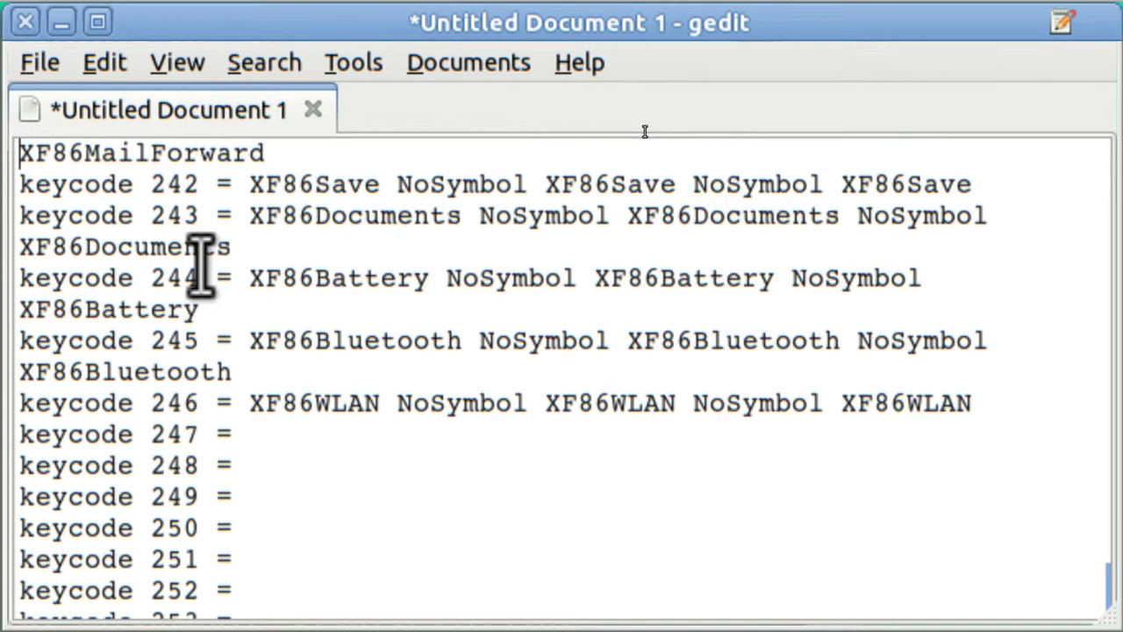
pyautogui.press('Up')
pyautogui.press('Up')
pyautogui.press('Up')
pyautogui.press('Up')
pyautogui.press('Up')
pyautogui.press('Up')
pyautogui.press('Up')
pyautogui.press('Up')
pyautogui.press('Up')
pyautogui.press('Up')
pyautogui.press('Up')
pyautogui.press('Up')
pyautogui.press('Up')
pyautogui.press('Up')
pyautogui.press('Up')
pyautogui.press('Up')
pyautogui.press('Up')
pyautogui.press('Up')
pyautogui.press('Up')
pyautogui.press('Up')
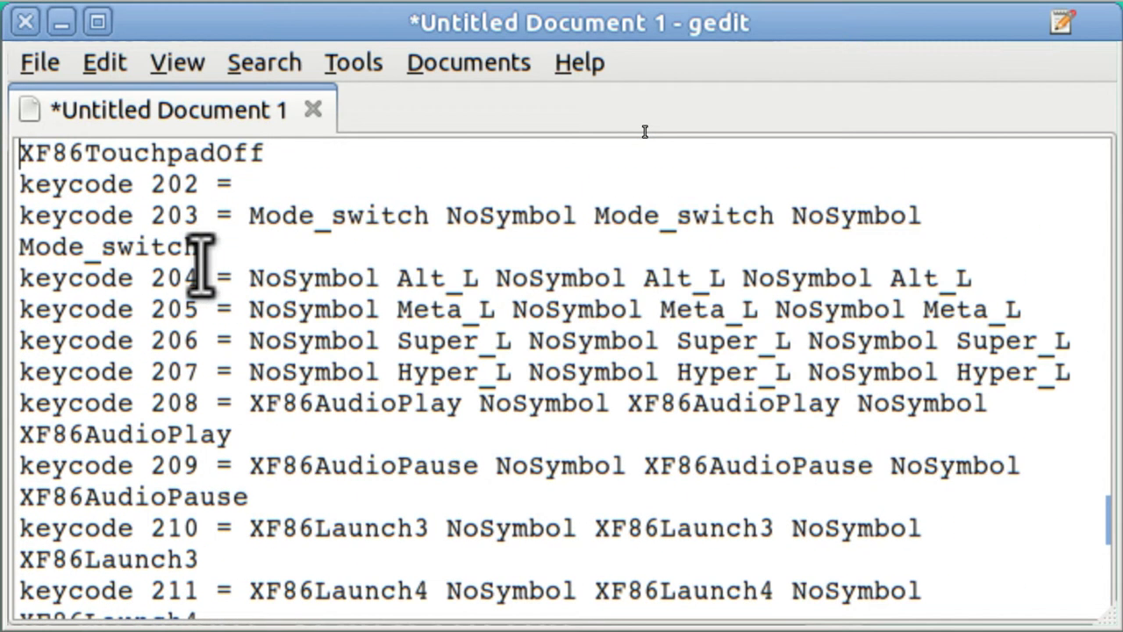
pyautogui.press('Up')
pyautogui.press('Up')
pyautogui.press('Up')
pyautogui.press('Up')
pyautogui.press('Up')
pyautogui.press('Up')
pyautogui.press('Up')
pyautogui.press('Up')
pyautogui.press('Up')
pyautogui.press('Up')
pyautogui.press('Up')
pyautogui.press('Up')
pyautogui.press('Up')
pyautogui.press('Up')
pyautogui.press('Up')
pyautogui.press('Up')
pyautogui.press('Up')
pyautogui.press('Up')
pyautogui.press('Up')
pyautogui.press('Up')
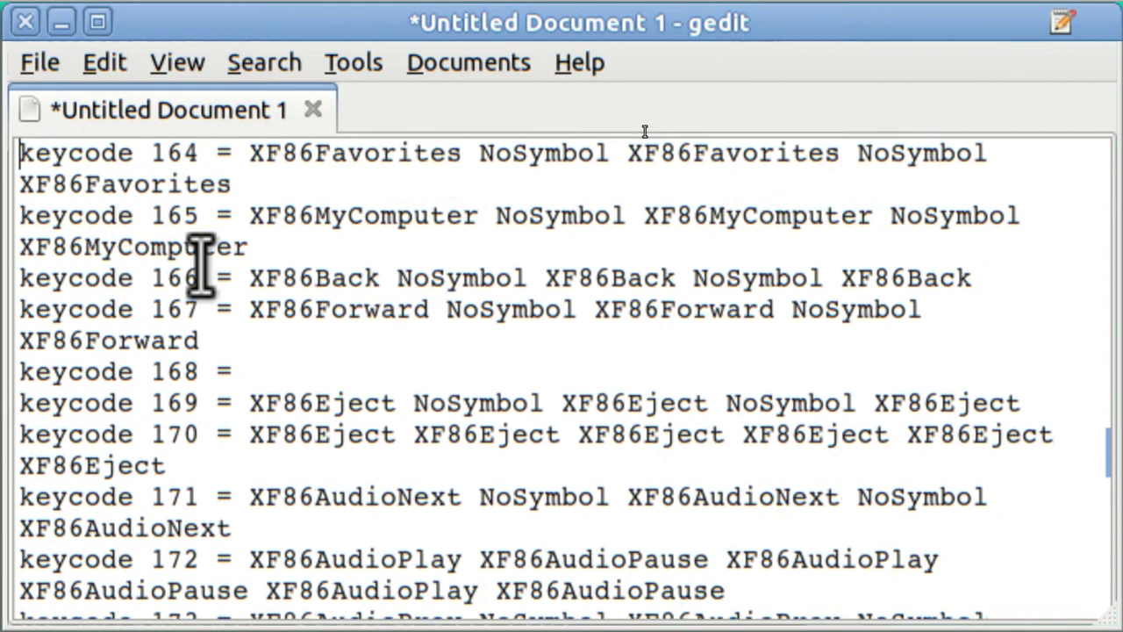
pyautogui.press('Up')
pyautogui.press('Up')
pyautogui.press('Up')
pyautogui.press('Up')
pyautogui.press('Up')
pyautogui.press('Up')
pyautogui.press('Up')
pyautogui.press('Up')
pyautogui.press('Up')
pyautogui.press('Up')
pyautogui.press('Up')
pyautogui.press('Up')
pyautogui.press('Up')
pyautogui.press('Up')
pyautogui.press('Up')
pyautogui.press('Up')
pyautogui.press('Up')
pyautogui.press('Up')
pyautogui.press('Up')
pyautogui.press('Up')
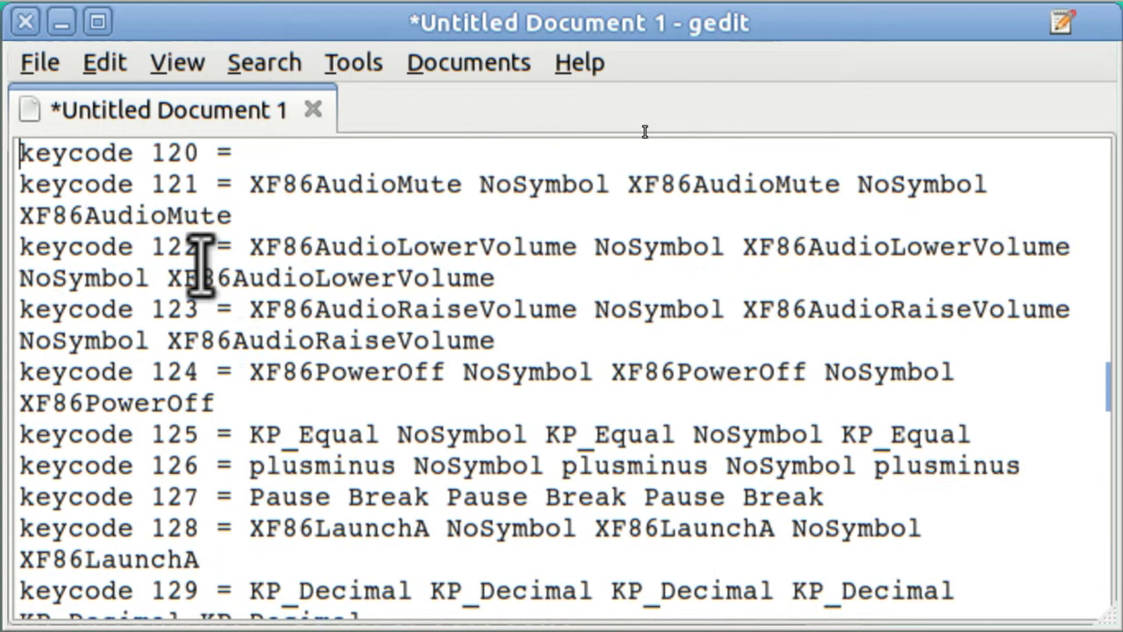
pyautogui.press('Up')
pyautogui.press('Up')
pyautogui.press('Up')
pyautogui.press('Up')
pyautogui.press('Up')
pyautogui.press('Up')
pyautogui.press('Up')
pyautogui.press('Up')
pyautogui.press('Up')
pyautogui.press('Up')
pyautogui.press('Up')
pyautogui.press('Up')
pyautogui.press('Up')
pyautogui.press('Up')
pyautogui.press('Up')
pyautogui.press('Up')
pyautogui.press('Up')
pyautogui.press('Up')
pyautogui.press('Up')
pyautogui.press('Up')
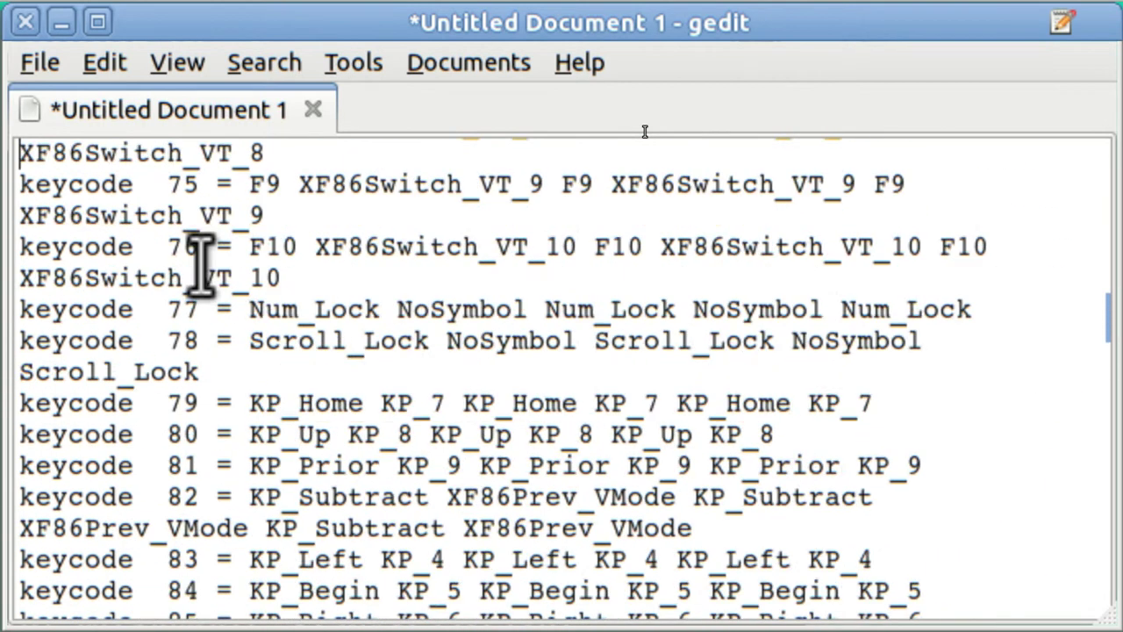
pyautogui.press('Up')
pyautogui.press('Up')
pyautogui.press('Up')
pyautogui.press('Up')
pyautogui.press('Up')
pyautogui.press('Up')
pyautogui.press('Up')
pyautogui.press('Up')
pyautogui.press('Up')
pyautogui.press('Up')
pyautogui.press('Up')
pyautogui.press('Up')
pyautogui.press('Up')
pyautogui.press('Up')
pyautogui.press('Up')
pyautogui.press('Up')
pyautogui.press('Up')
pyautogui.press('Up')
pyautogui.press('Up')
pyautogui.press('Up')
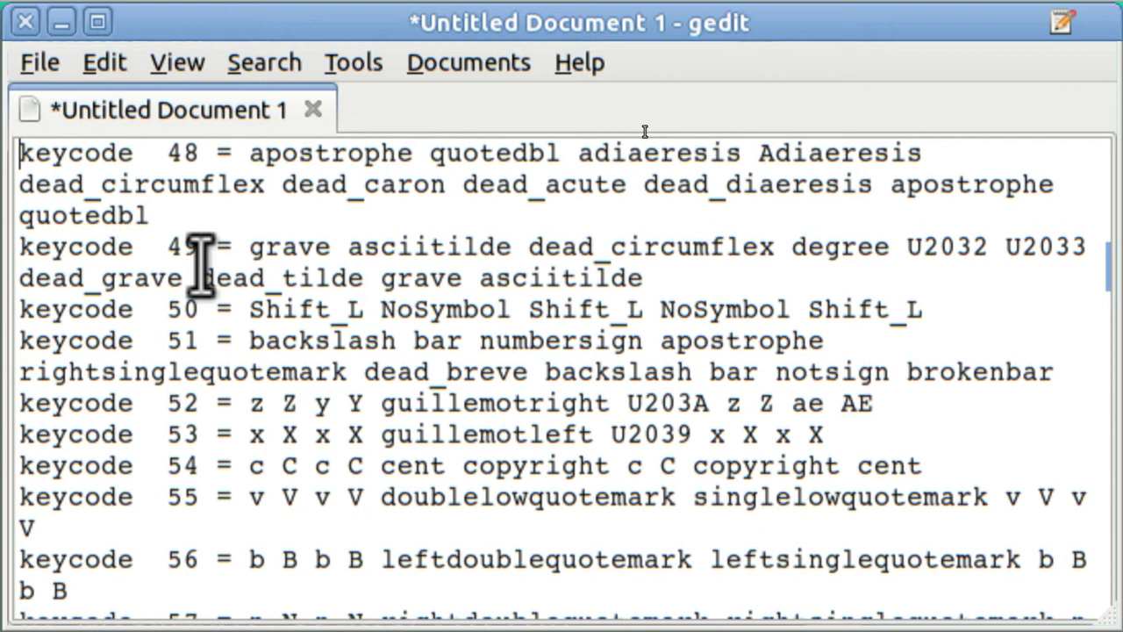
pyautogui.press('Up')
pyautogui.press('Up')
pyautogui.press('Up')
pyautogui.press('Up')
pyautogui.press('Up')
pyautogui.press('Up')
pyautogui.press('Up')
pyautogui.press('Up')
pyautogui.press('Up')
pyautogui.press('Up')
pyautogui.press('Up')
pyautogui.press('Up')
pyautogui.press('Up')
pyautogui.press('Up')
pyautogui.press('Up')
pyautogui.press('Up')
pyautogui.press('Up')
pyautogui.press('Up')
pyautogui.press('Up')
pyautogui.press('Up')
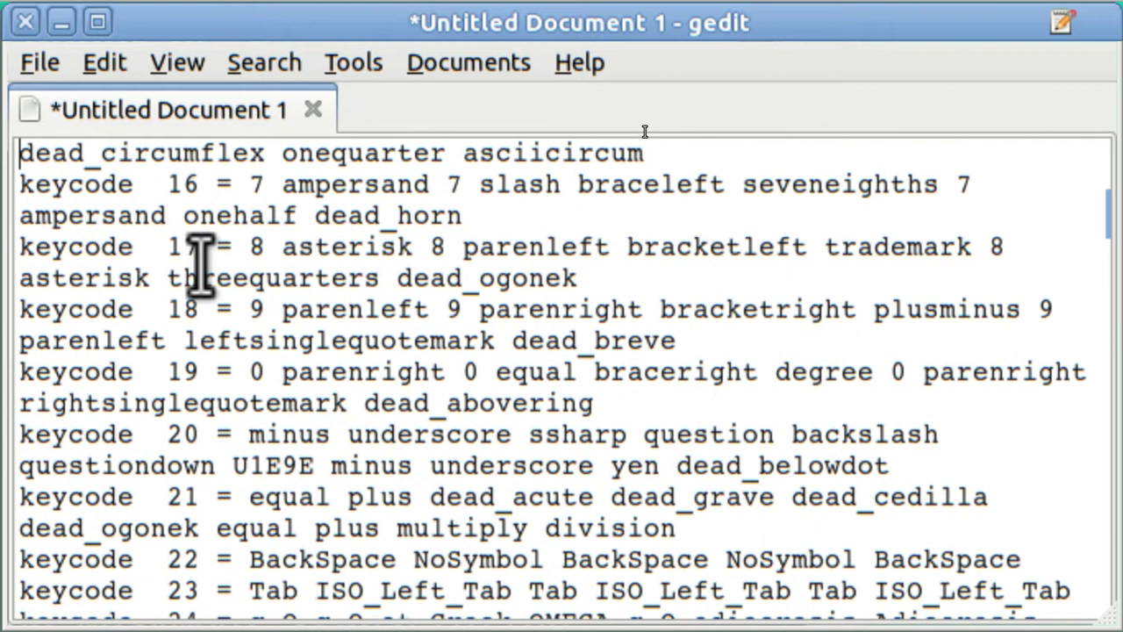
pyautogui.press('Up')
pyautogui.press('Up')
pyautogui.press('Up')
pyautogui.press('Up')
pyautogui.press('Up')
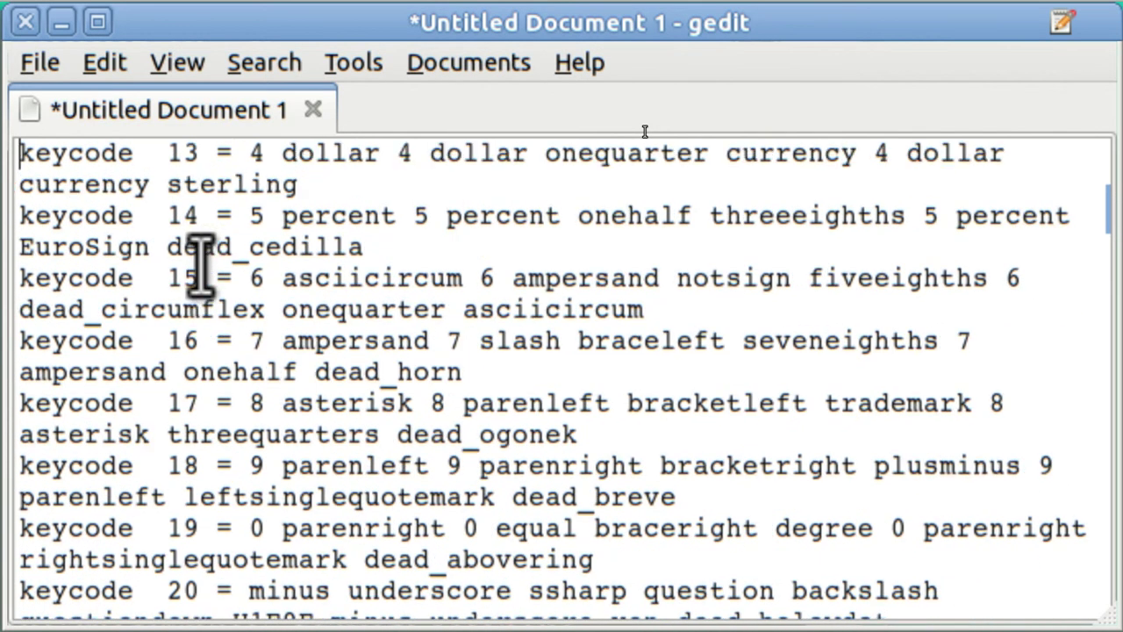
pyautogui.press('Up')
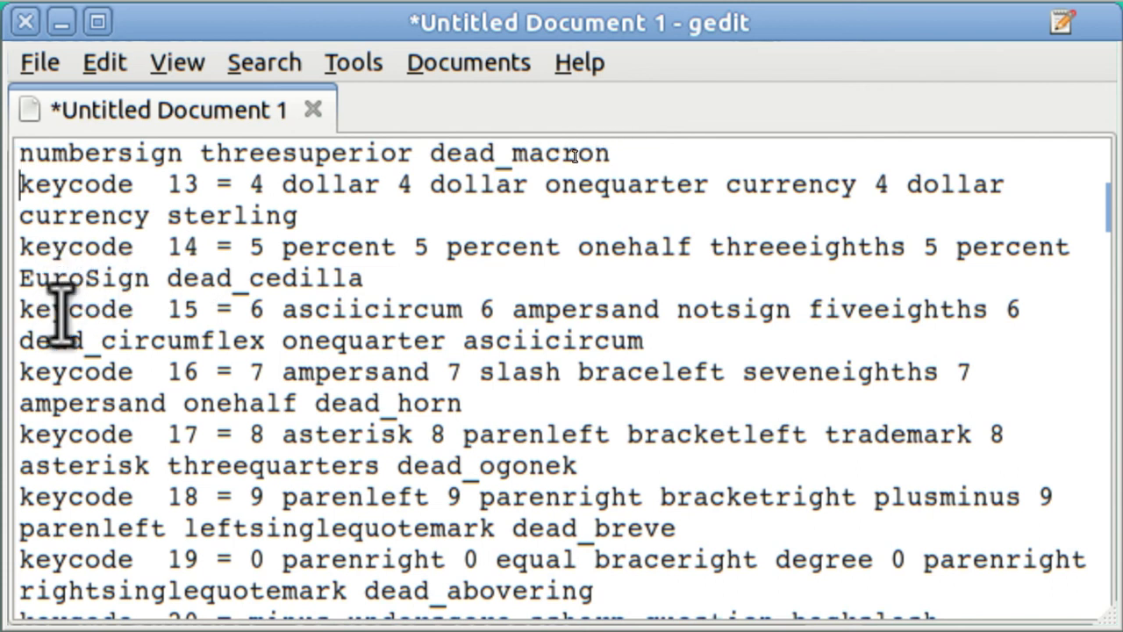
# Step: Examine the keycode list from keycode 13 down to the numeric keypad entries around keycodes 82 to 95
pyautogui.press('Down')
pyautogui.press('Down')
pyautogui.press('Down')
pyautogui.press('Down')
pyautogui.press('Down')
pyautogui.press('Down')
pyautogui.press('Down')
pyautogui.press('Down')
pyautogui.press('Down')
pyautogui.press('Down')
pyautogui.press('Down')
pyautogui.press('Down')
pyautogui.press('Down')
pyautogui.press('Down')
pyautogui.press('Down')
pyautogui.press('Down')
pyautogui.press('Down')
pyautogui.press('Down')
pyautogui.press('Down')
pyautogui.press('Down')
pyautogui.press('Down')
pyautogui.press('Down')
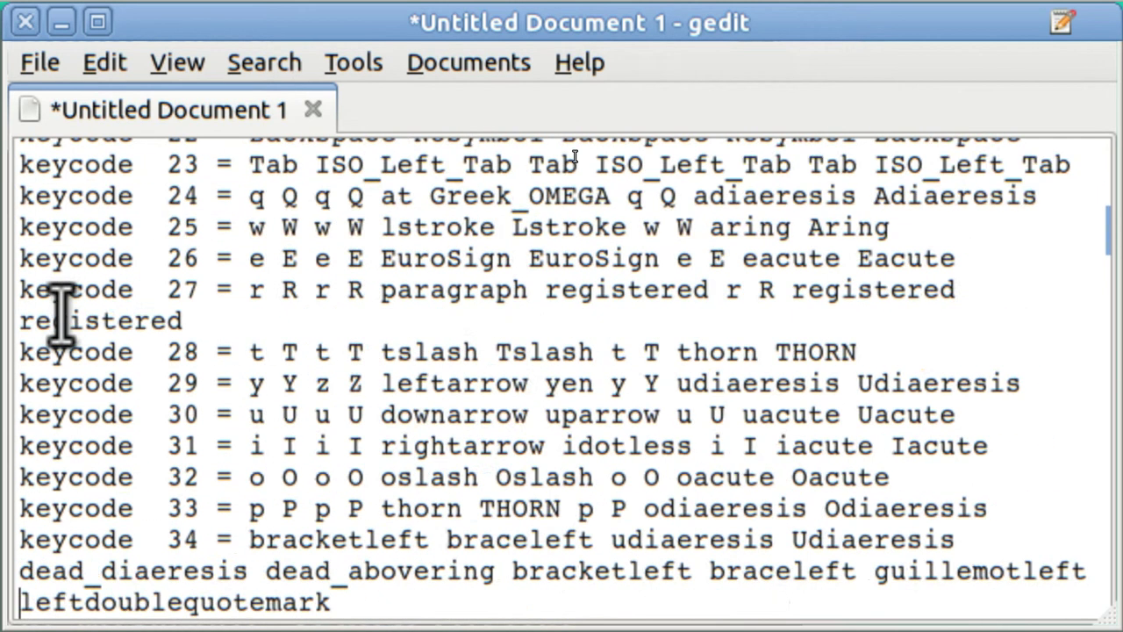
pyautogui.press('Down')
pyautogui.press('Down')
pyautogui.press('Down')
pyautogui.press('Down')
pyautogui.press('Down')
pyautogui.press('Down')
pyautogui.press('Down')
pyautogui.press('Down')
pyautogui.press('Down')
pyautogui.press('Down')
pyautogui.press('Down')
pyautogui.press('Down')
pyautogui.press('Down')
pyautogui.press('Down')
pyautogui.press('Down')
pyautogui.press('Down')
pyautogui.press('Down')
pyautogui.press('Down')
pyautogui.press('Down')
pyautogui.press('Down')
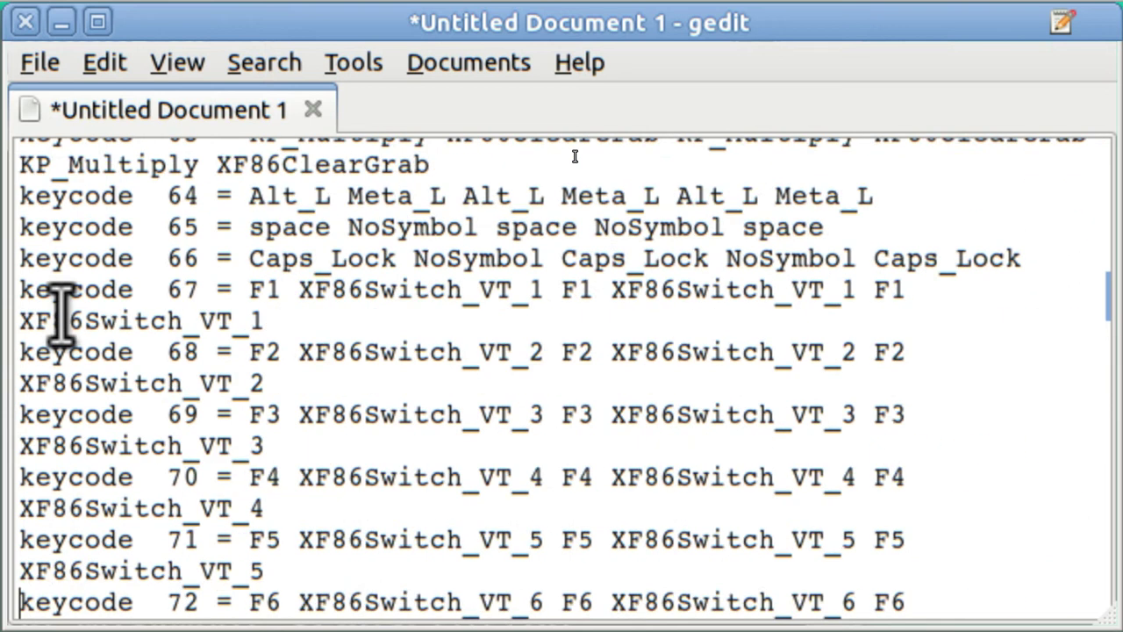
pyautogui.press('Down')
pyautogui.press('Down')
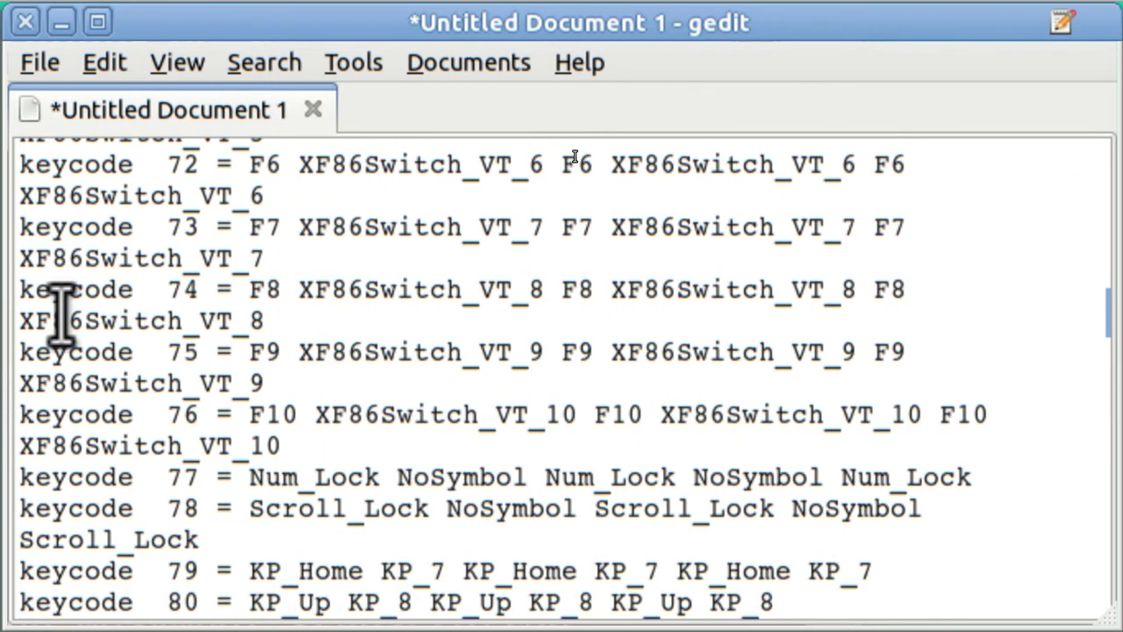
pyautogui.press('Down')
pyautogui.press('Down')
pyautogui.press('Down')
pyautogui.press('Down')
pyautogui.press('Down')
pyautogui.press('Down')
pyautogui.press('Down')
pyautogui.press('Down')
pyautogui.press('Down')
pyautogui.press('Down')
pyautogui.press('Down')
pyautogui.press('Down')
pyautogui.press('Down')
pyautogui.press('Down')
pyautogui.press('Down')
pyautogui.press('Down')
pyautogui.press('Down')
pyautogui.press('Down')
pyautogui.press('Down')
pyautogui.press('Down')
pyautogui.press('Down')
pyautogui.press('Down')
pyautogui.press('Down')
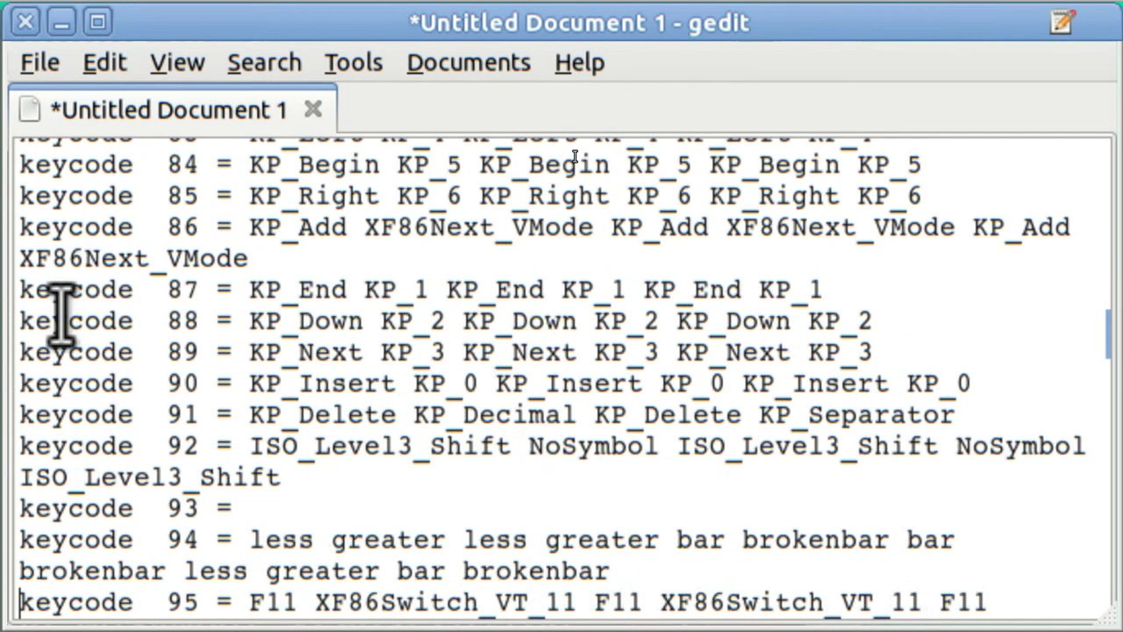
pyautogui.press('Up')
pyautogui.press('Up')
pyautogui.press('Up')
pyautogui.press('Up')
pyautogui.press('Up')
pyautogui.press('Up')
pyautogui.press('Up')
pyautogui.press('Up')
pyautogui.press('Up')
pyautogui.press('Up')
pyautogui.press('Up')
pyautogui.press('Up')
pyautogui.press('Up')
pyautogui.press('Up')
pyautogui.press('Up')
pyautogui.press('Up')
pyautogui.press('Up')
pyautogui.press('Up')
pyautogui.press('Up')
pyautogui.press('Up')
pyautogui.press('Up')
pyautogui.press('Up')
pyautogui.press('Up')
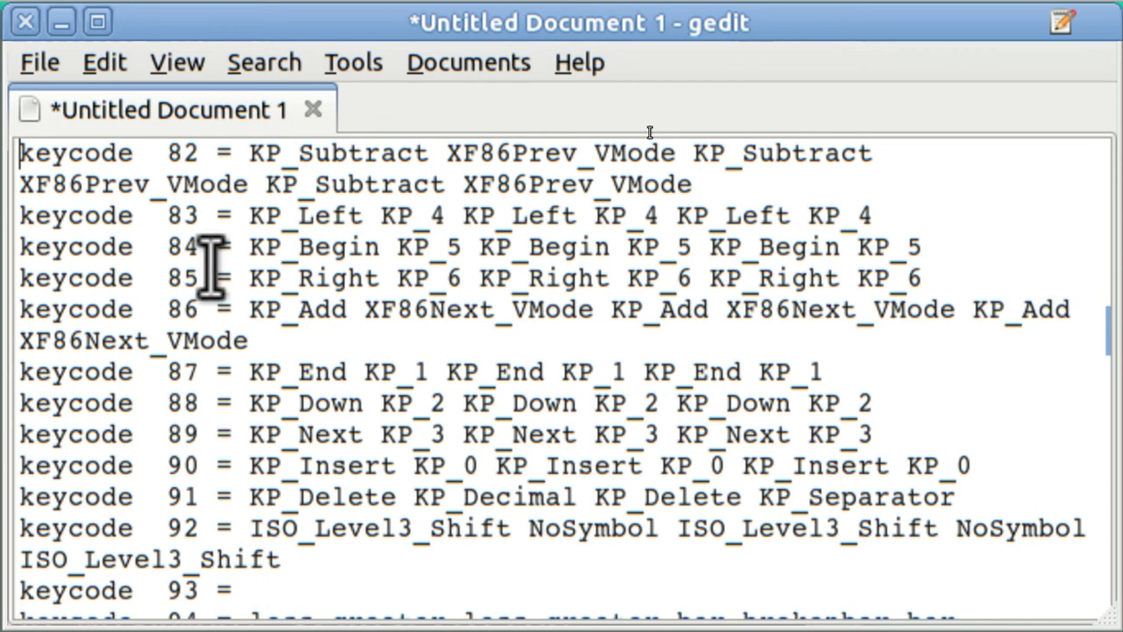
# Step: Select the whole keycode 84 line (KP_Begin KP_5) and copy it to the clipboard
pyautogui.press('Down')
pyautogui.press('Down')
pyautogui.press('Down')
pyautogui.hotkey('shift', 'Down')
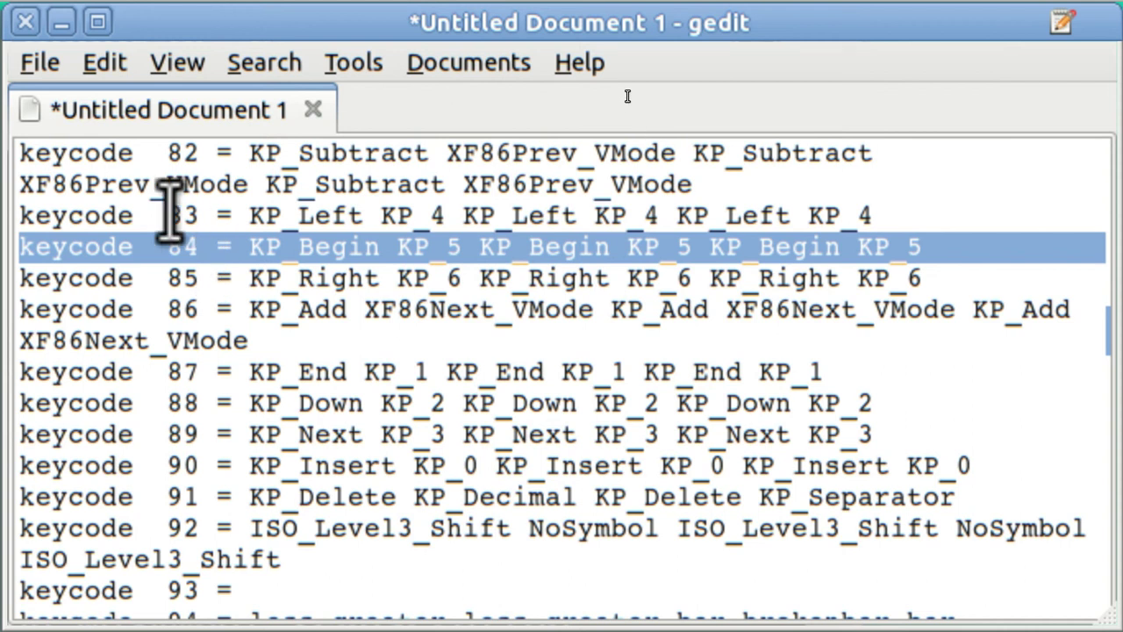
pyautogui.click(104, 64)
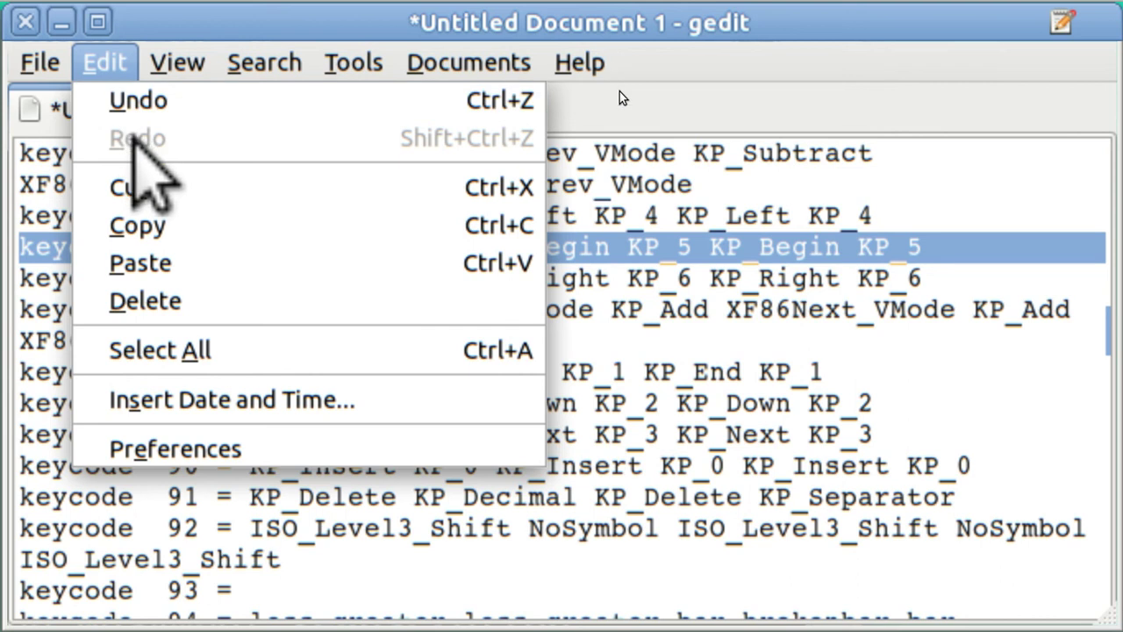
pyautogui.click(169, 230)
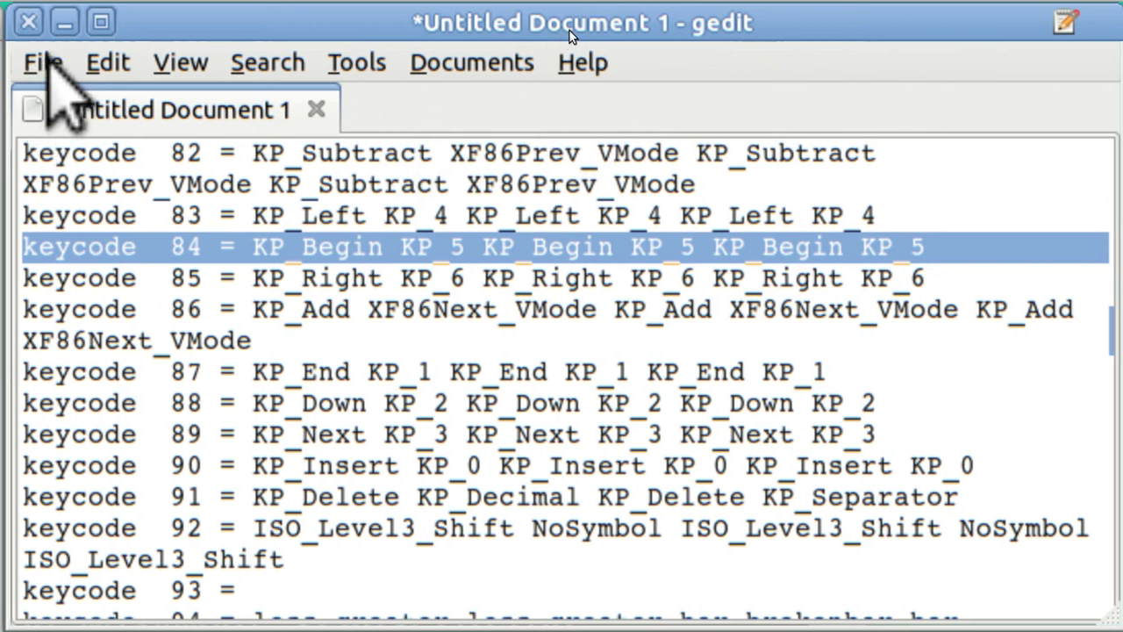
# Step: Create a new blank document and paste the copied keycode 84 line into it
pyautogui.click(42, 62)
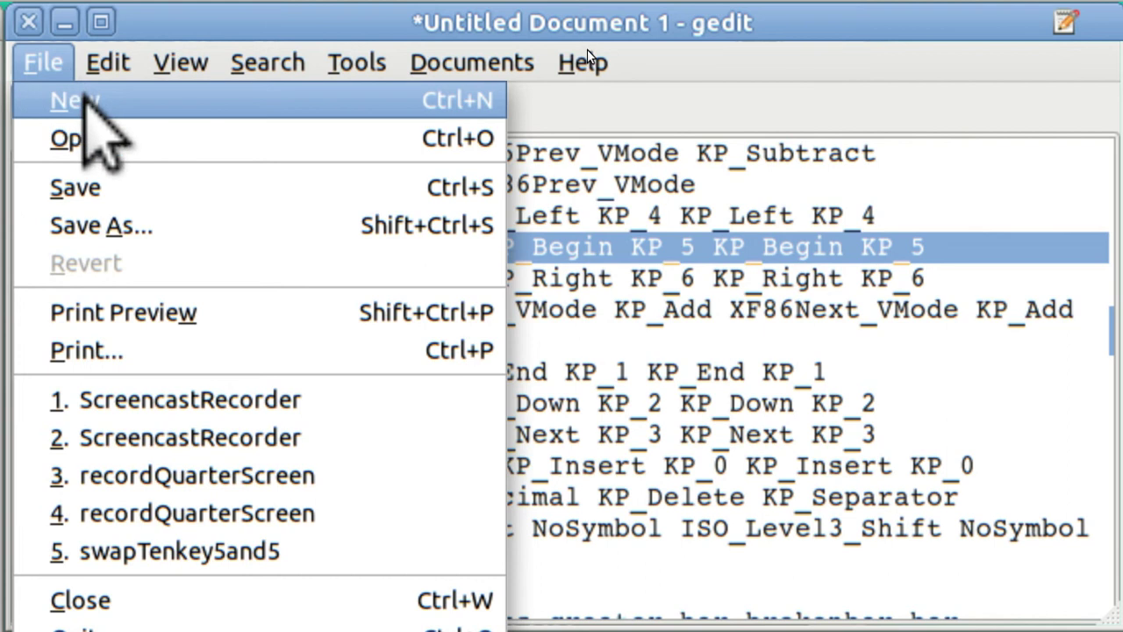
pyautogui.click(86, 99)
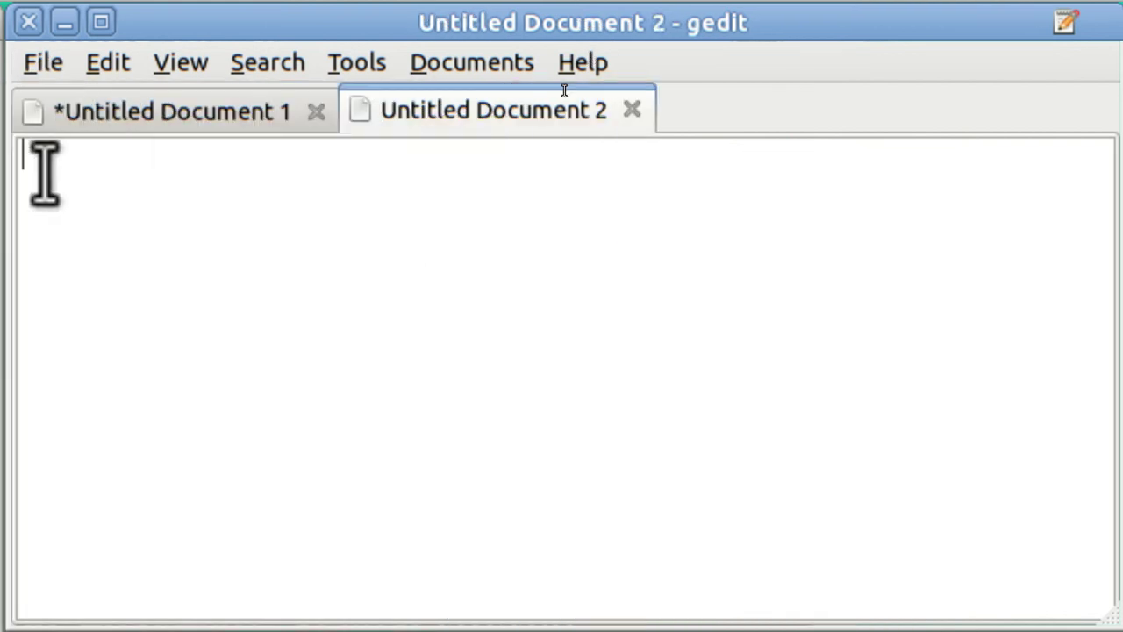
pyautogui.click(115, 62)
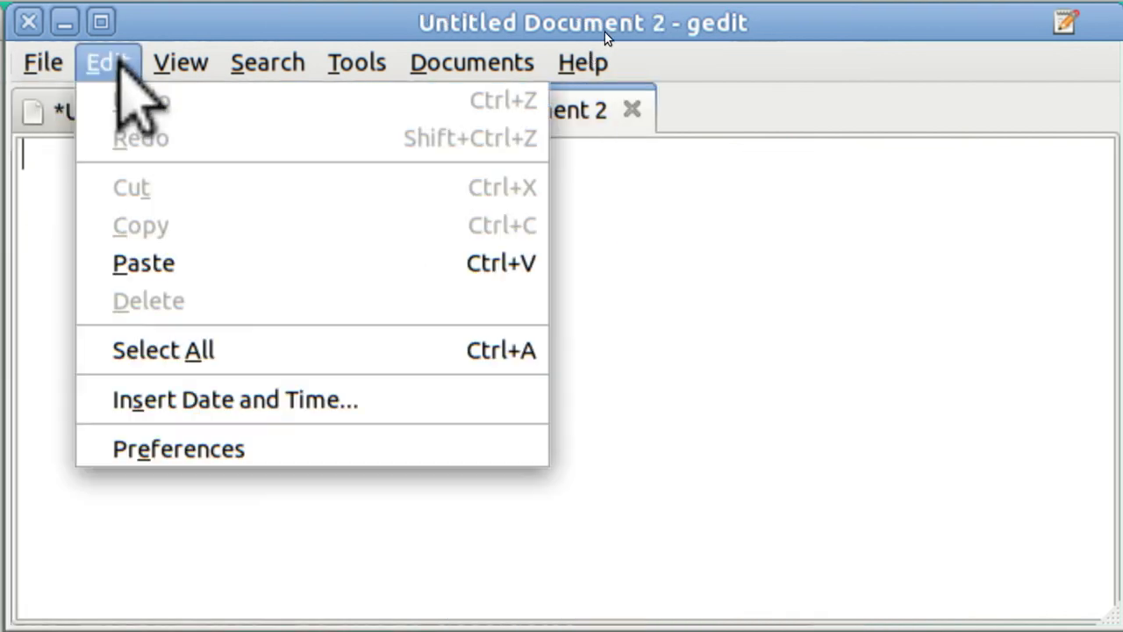
pyautogui.click(155, 262)
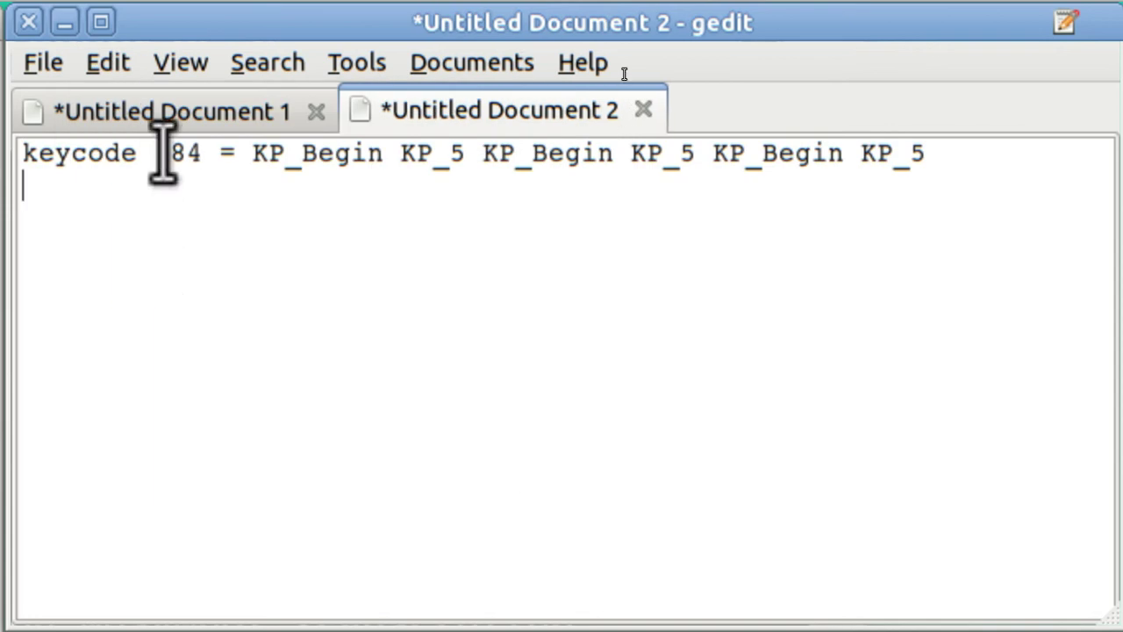
# Step: In the full keycode list, select the first displayed row of the keycode 14 entry (5 percent) and copy it
pyautogui.click(151, 109)
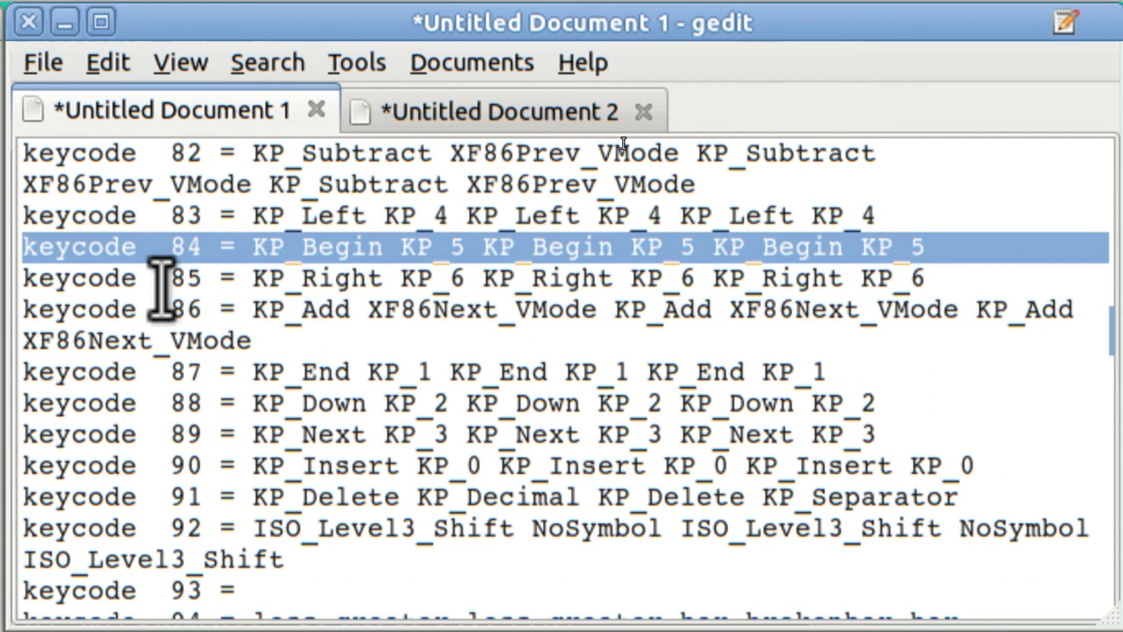
pyautogui.press('Up')
pyautogui.press('Up')
pyautogui.press('Up')
pyautogui.press('Up')
pyautogui.press('Up')
pyautogui.press('Up')
pyautogui.press('Up')
pyautogui.press('Up')
pyautogui.press('Up')
pyautogui.press('Up')
pyautogui.press('Up')
pyautogui.press('Up')
pyautogui.press('Up')
pyautogui.press('Up')
pyautogui.press('Up')
pyautogui.press('Up')
pyautogui.press('Up')
pyautogui.press('Up')
pyautogui.press('Up')
pyautogui.press('Up')
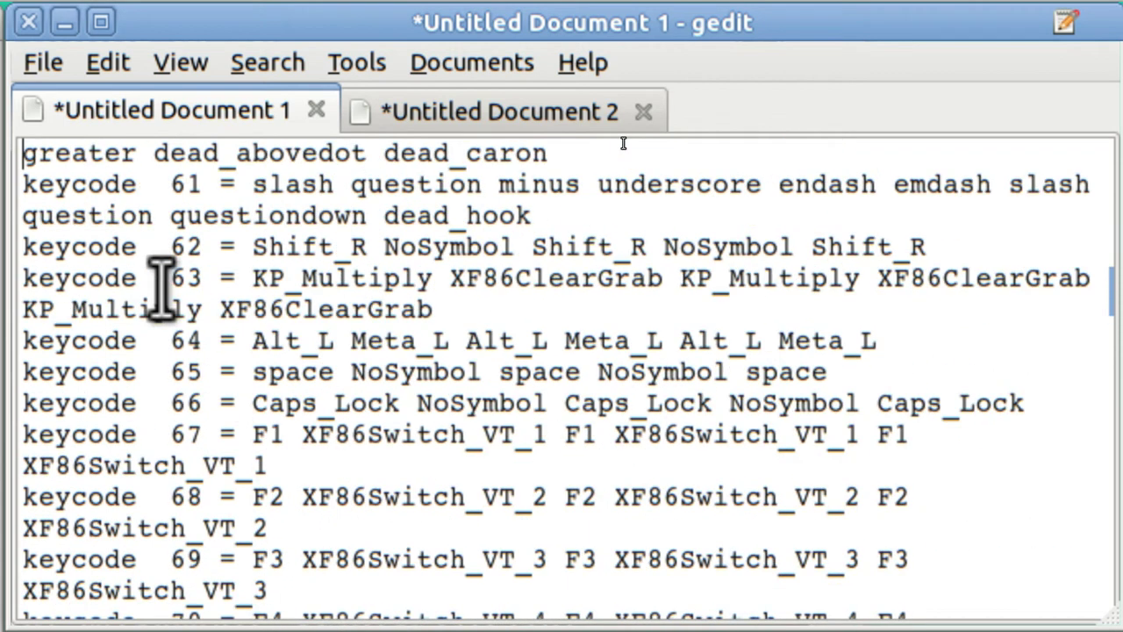
pyautogui.press('Up')
pyautogui.press('Up')
pyautogui.press('Up')
pyautogui.press('Up')
pyautogui.press('Up')
pyautogui.press('Up')
pyautogui.press('Up')
pyautogui.press('Up')
pyautogui.press('Up')
pyautogui.press('Up')
pyautogui.press('Up')
pyautogui.press('Up')
pyautogui.press('Up')
pyautogui.press('Up')
pyautogui.press('Up')
pyautogui.press('Up')
pyautogui.press('Up')
pyautogui.press('Up')
pyautogui.press('Up')
pyautogui.press('Up')
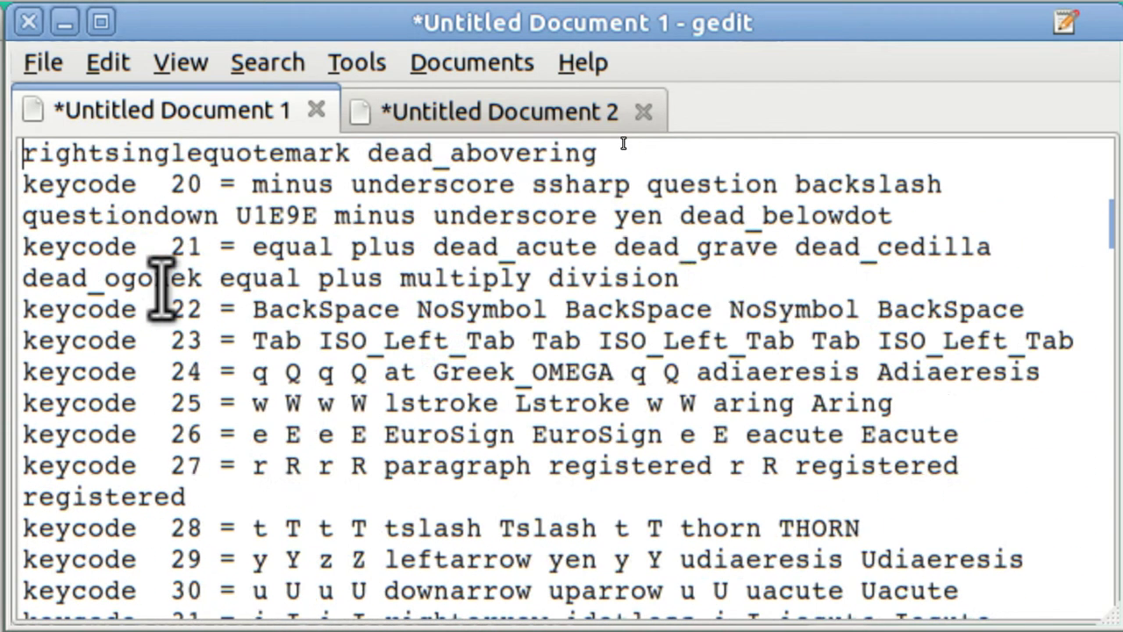
pyautogui.press('Up')
pyautogui.press('Up')
pyautogui.press('Up')
pyautogui.press('Up')
pyautogui.press('Up')
pyautogui.press('Up')
pyautogui.press('Up')
pyautogui.press('Up')
pyautogui.press('Up')
pyautogui.press('Up')
pyautogui.press('Up')
pyautogui.press('Up')
pyautogui.press('Up')
pyautogui.press('Up')
pyautogui.press('Up')
pyautogui.press('Up')
pyautogui.press('Down')
pyautogui.press('Down')
pyautogui.press('Down')
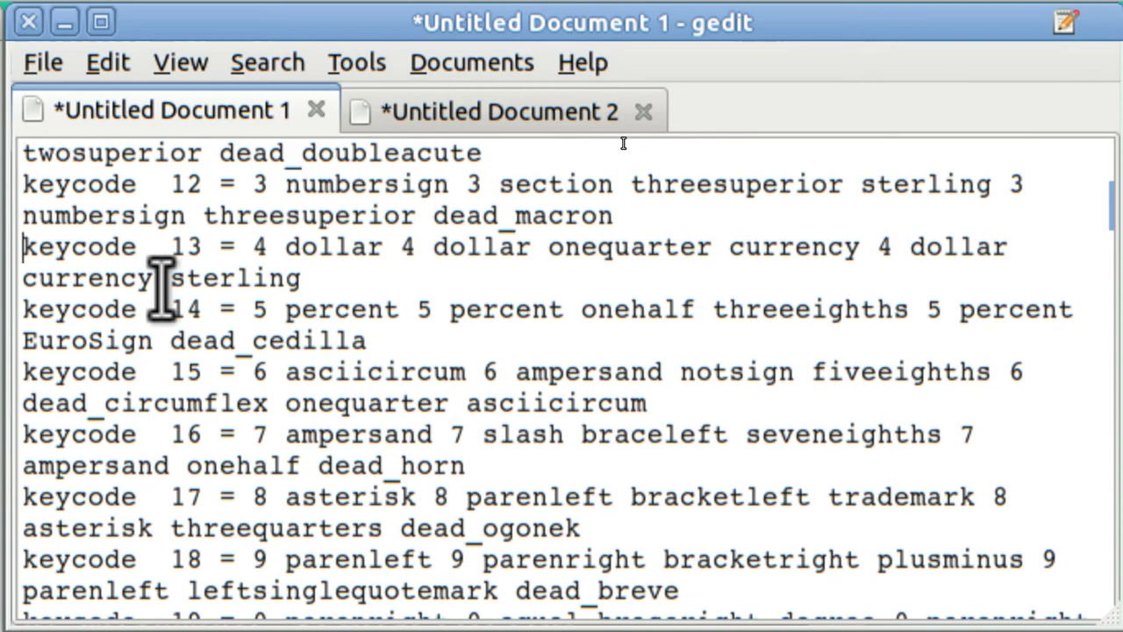
pyautogui.press('Down')
pyautogui.press('Down')
pyautogui.hotkey('shift', 'End')
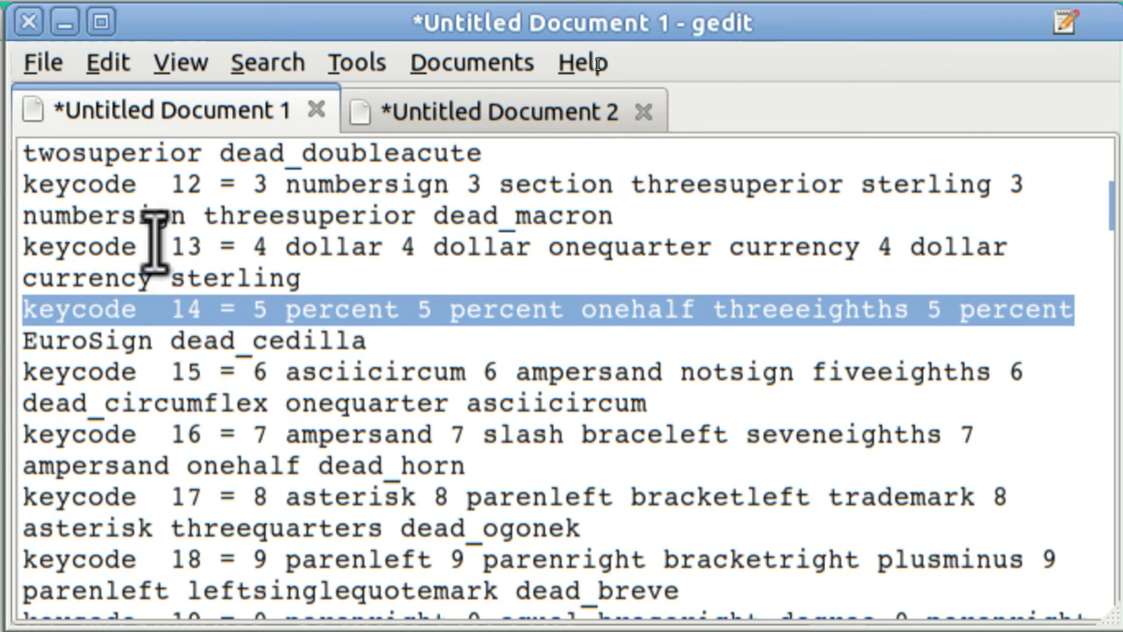
pyautogui.click(107, 62)
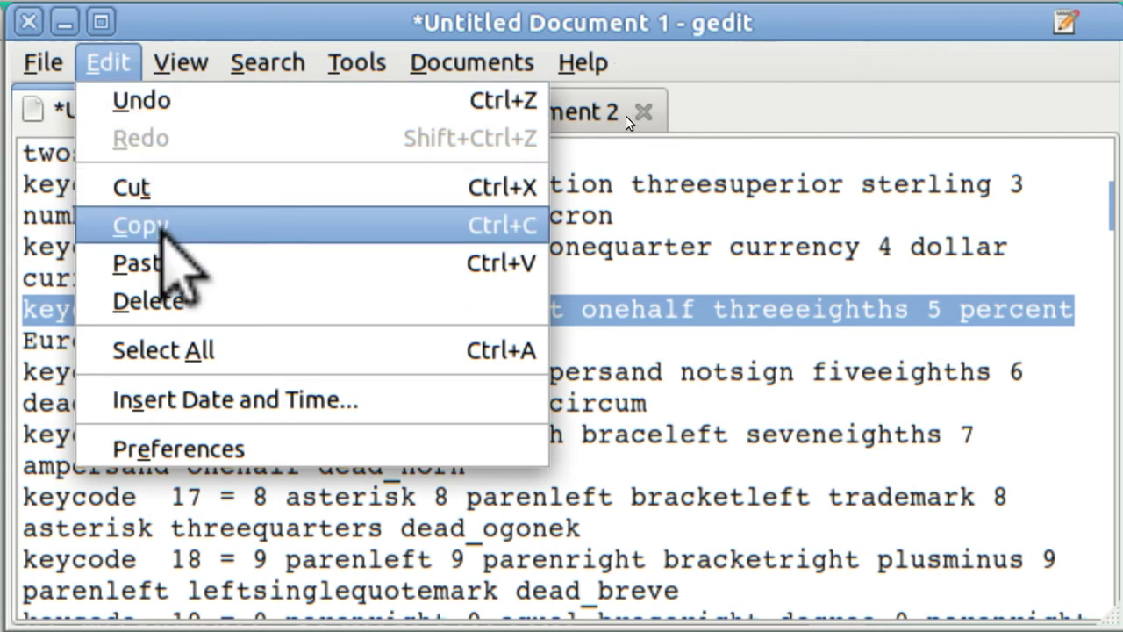
pyautogui.click(162, 228)
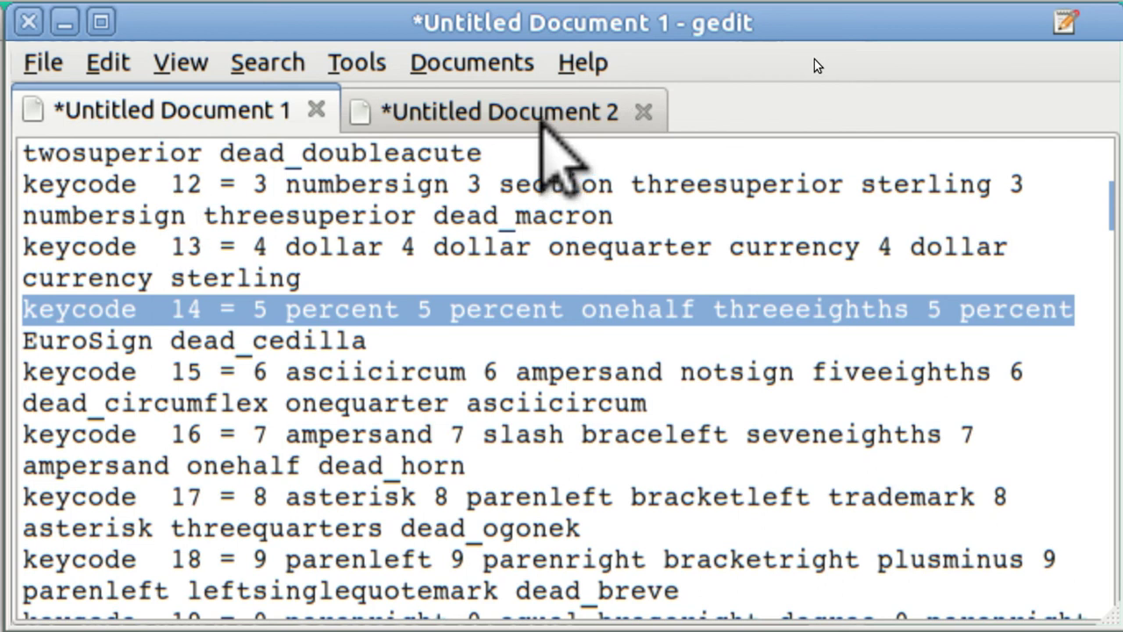
# Step: Paste the copied keycode 14 text below the keycode 84 line in Untitled Document 2
pyautogui.click(539, 113)
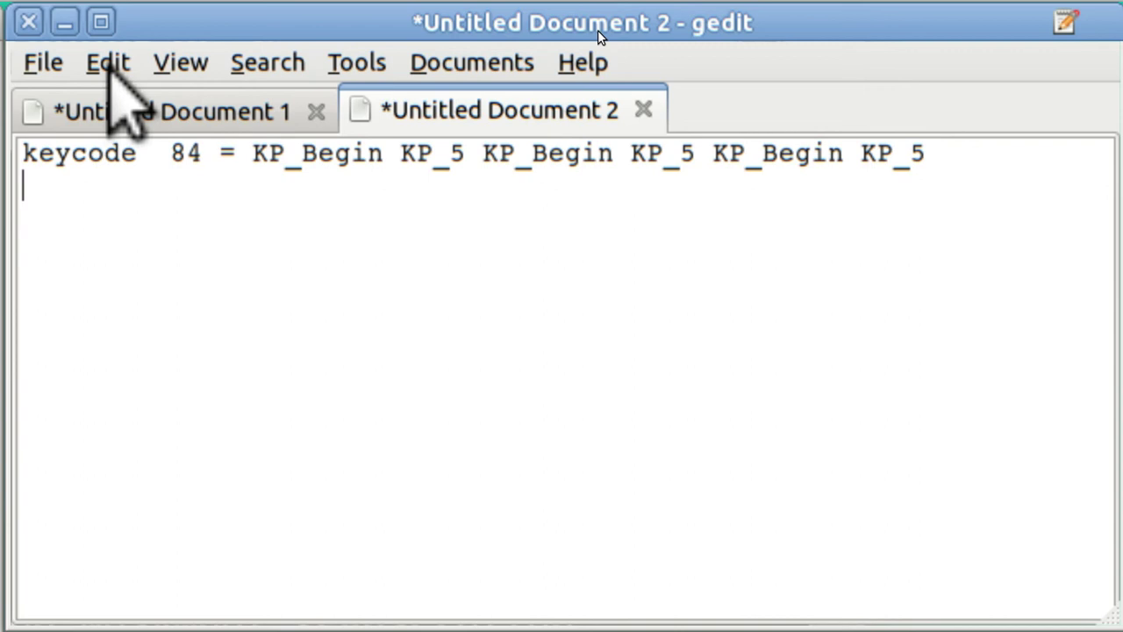
pyautogui.click(108, 63)
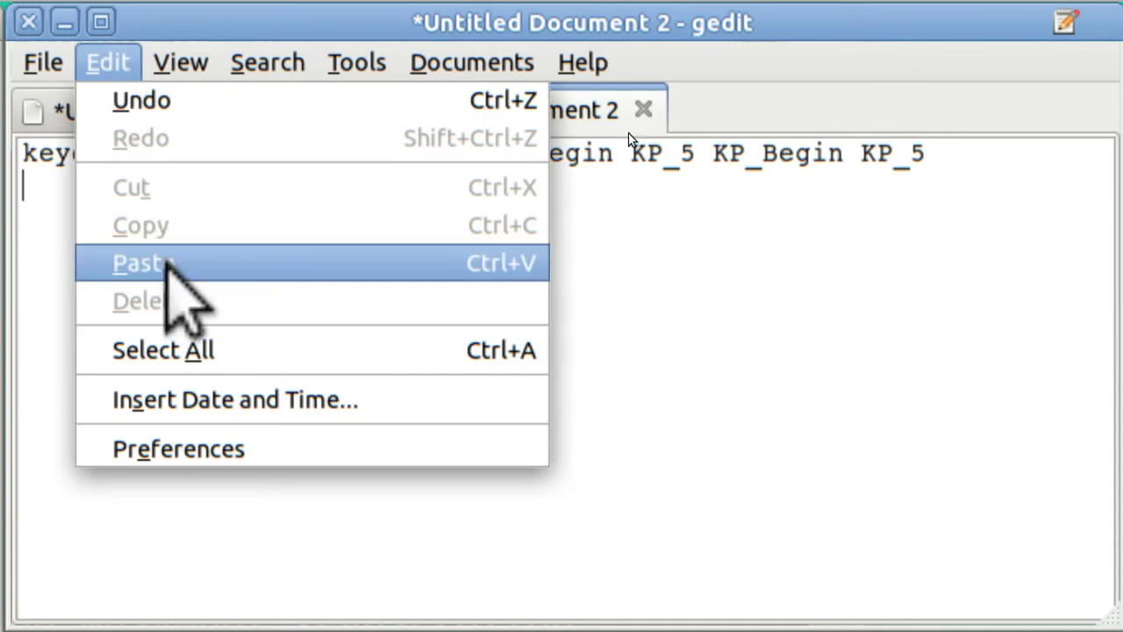
pyautogui.click(167, 263)
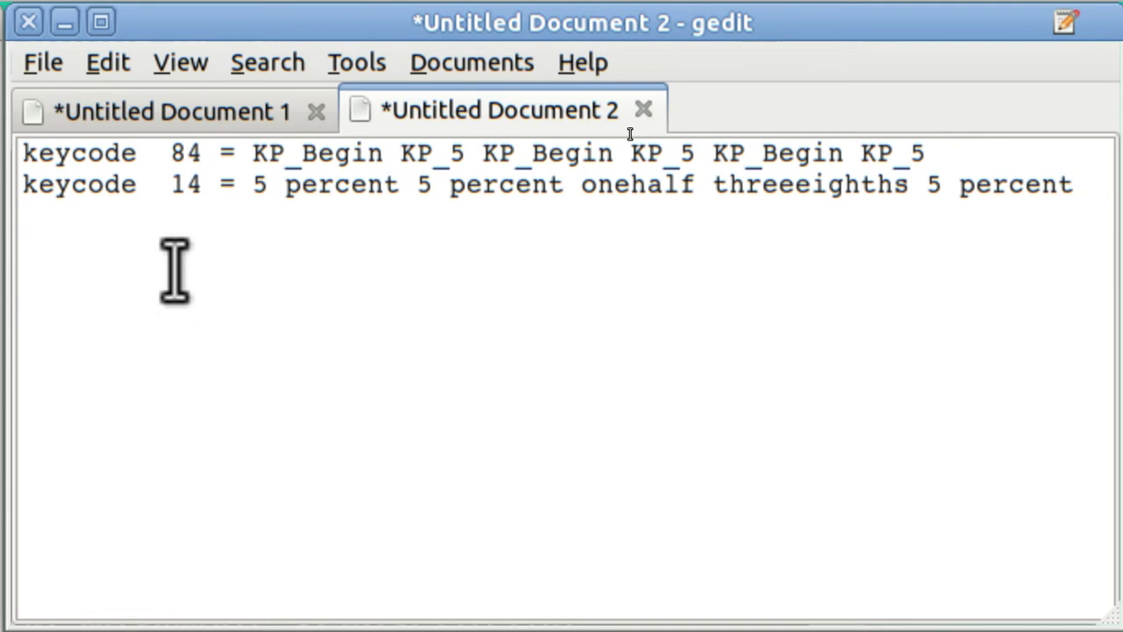
# Step: Turn the keycode 84 line into a command by prefixing it with xmodmap -e and enclosing the expression in double quotes
pyautogui.click(30, 158)
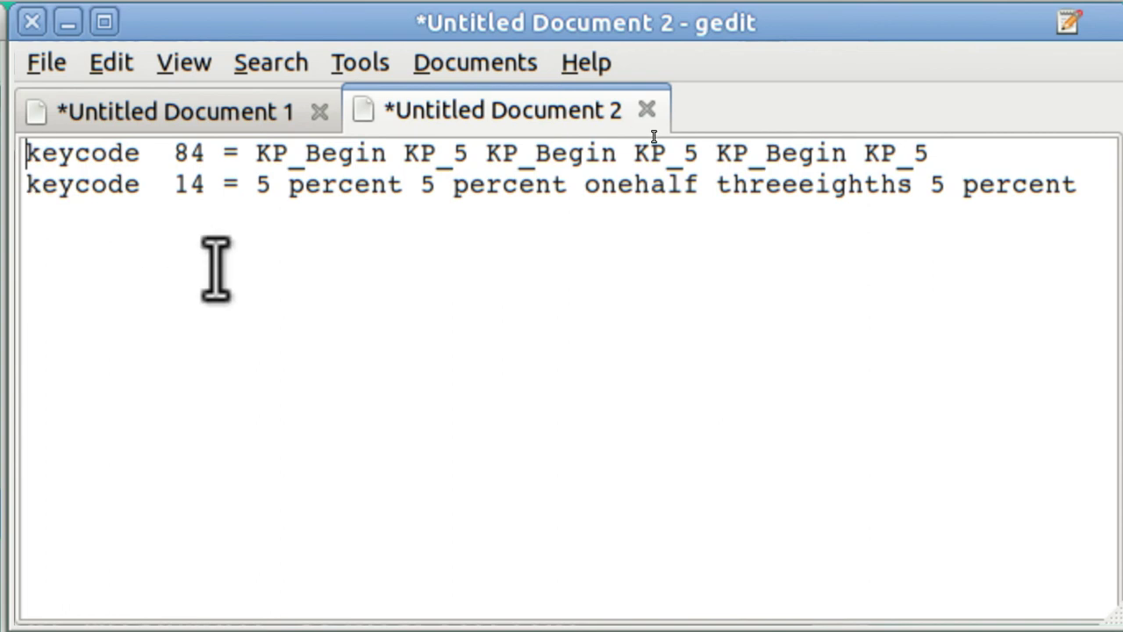
pyautogui.write('xmod')
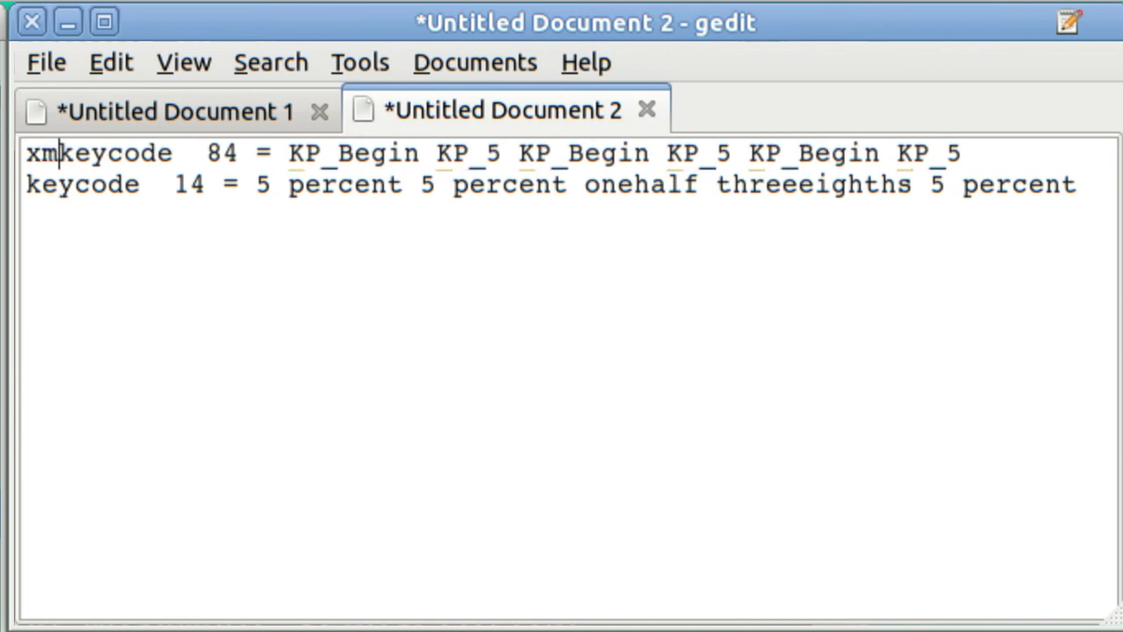
pyautogui.write('map ')
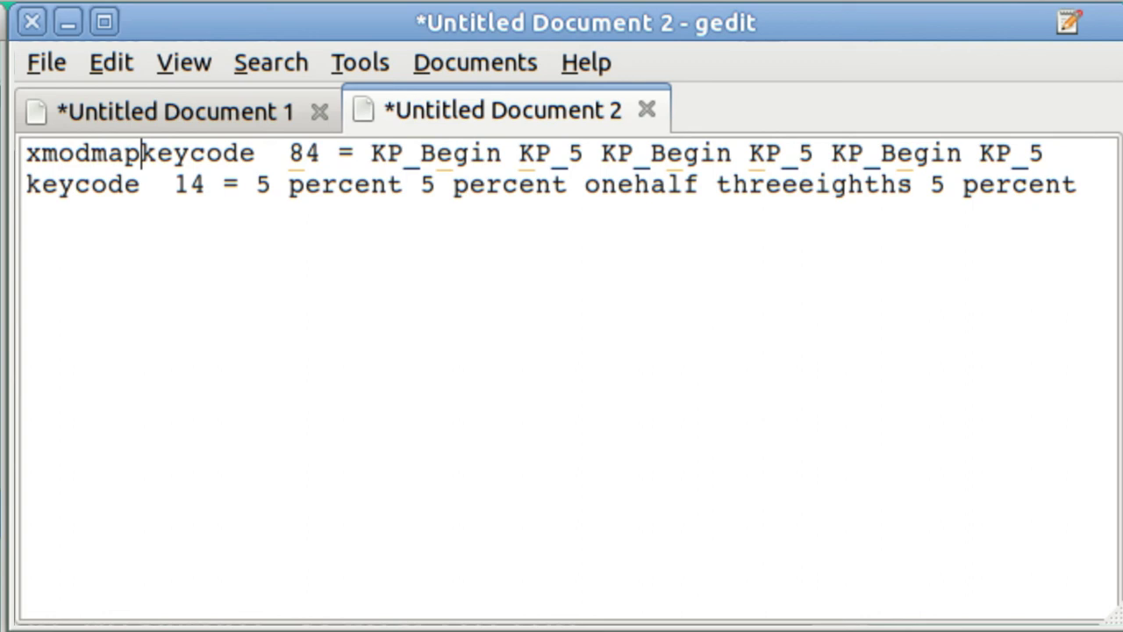
pyautogui.write('-')
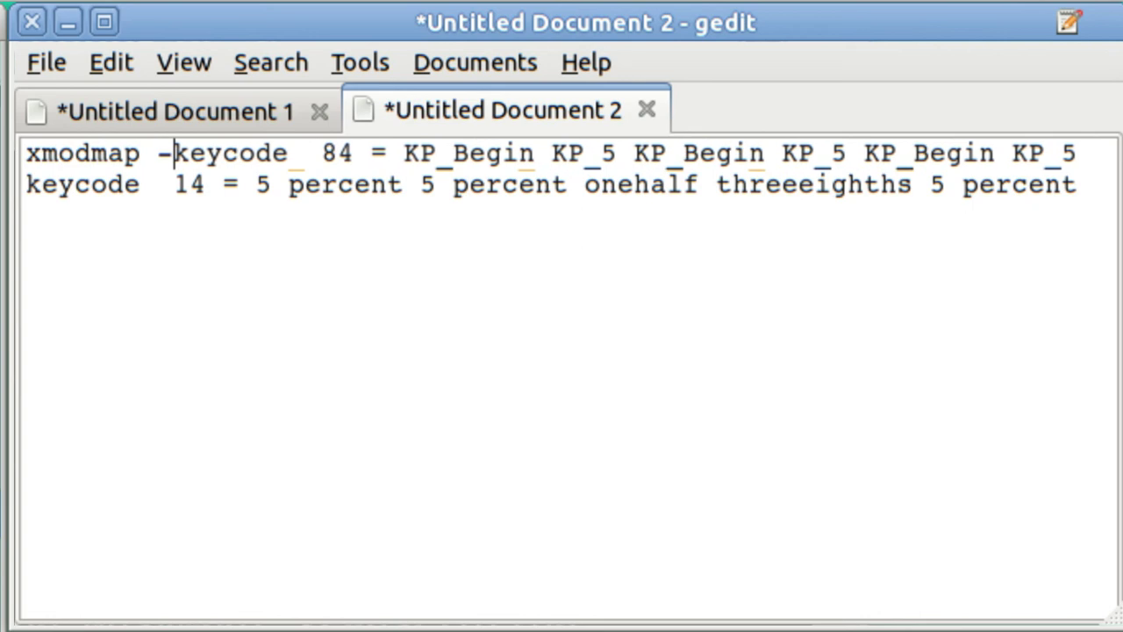
pyautogui.write('3')
pyautogui.press('BackSpace')
pyautogui.write('e ')
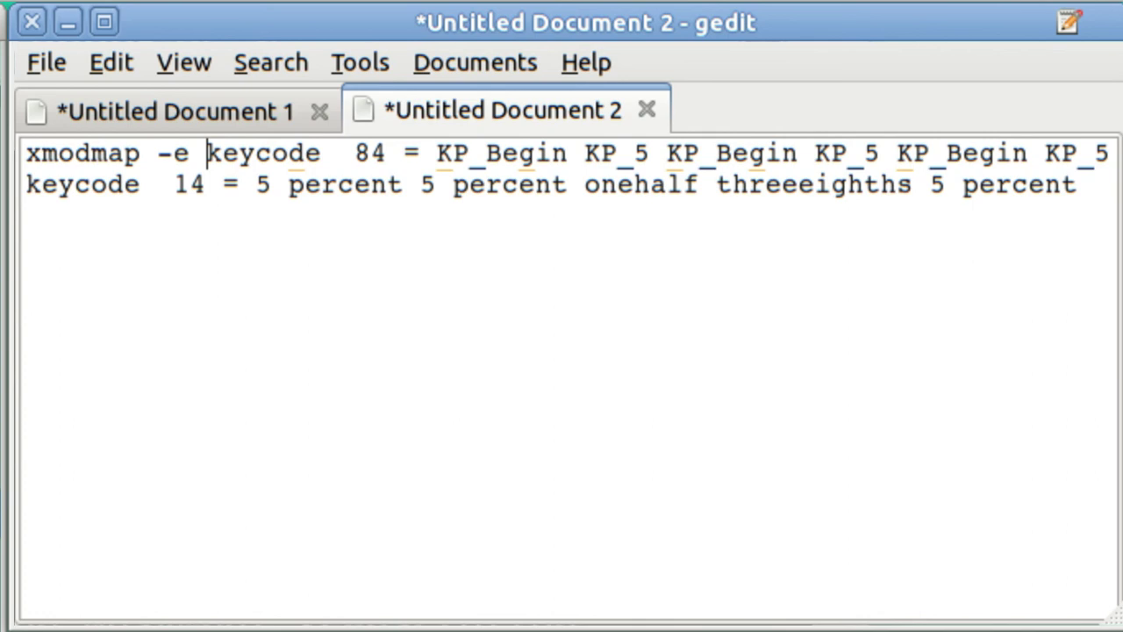
pyautogui.write('"')
pyautogui.click(91, 184)
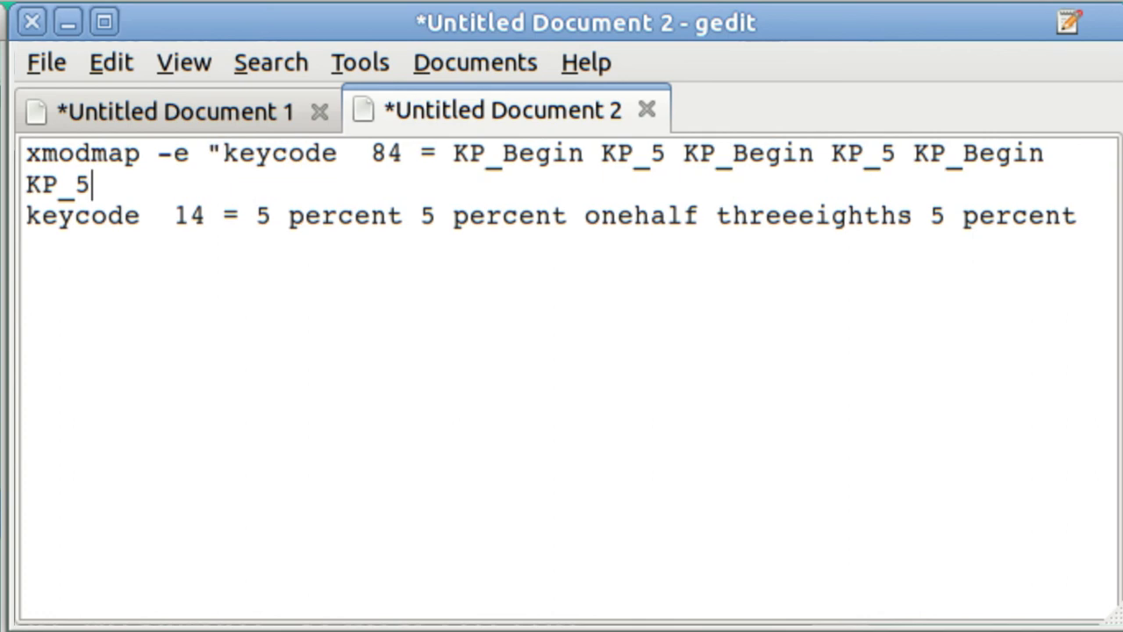
pyautogui.write('"')
# Step: Prefix the keycode 14 line with xmodmap -e and enclose its whole expression in double quotes
pyautogui.press('Down')
pyautogui.press('Left')
pyautogui.press('Left')
pyautogui.press('Left')
pyautogui.press('Left')
pyautogui.press('Left')
pyautogui.press('Down')
pyautogui.press('Left')
pyautogui.press('Left')
pyautogui.press('Left')
pyautogui.press('Left')
pyautogui.press('Left')
pyautogui.write('xmodmap ')
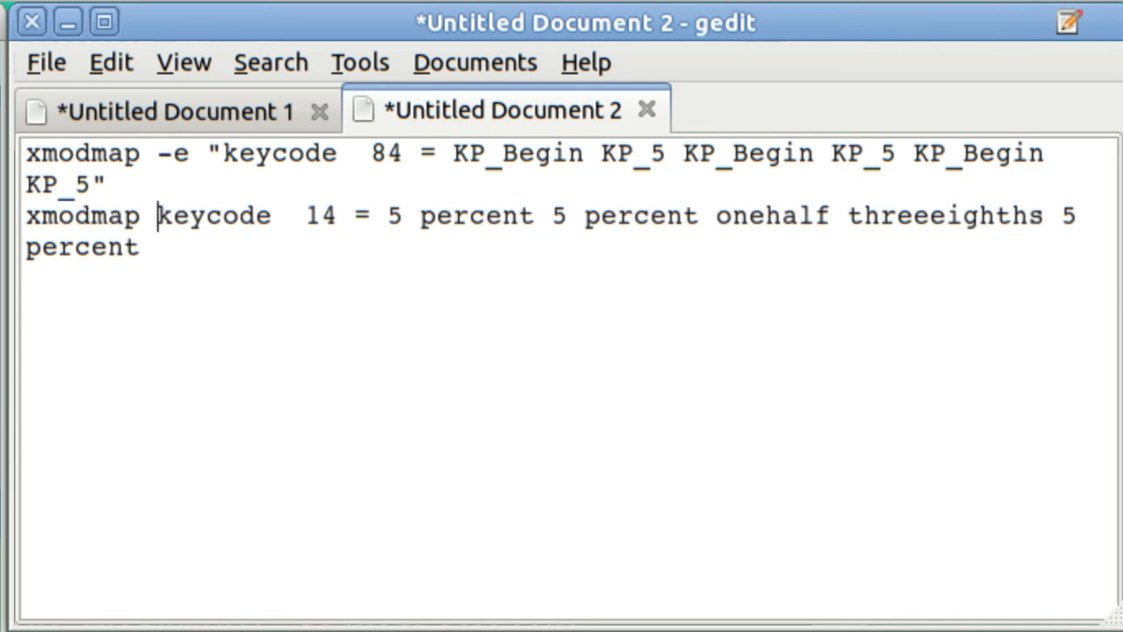
pyautogui.write('-e')
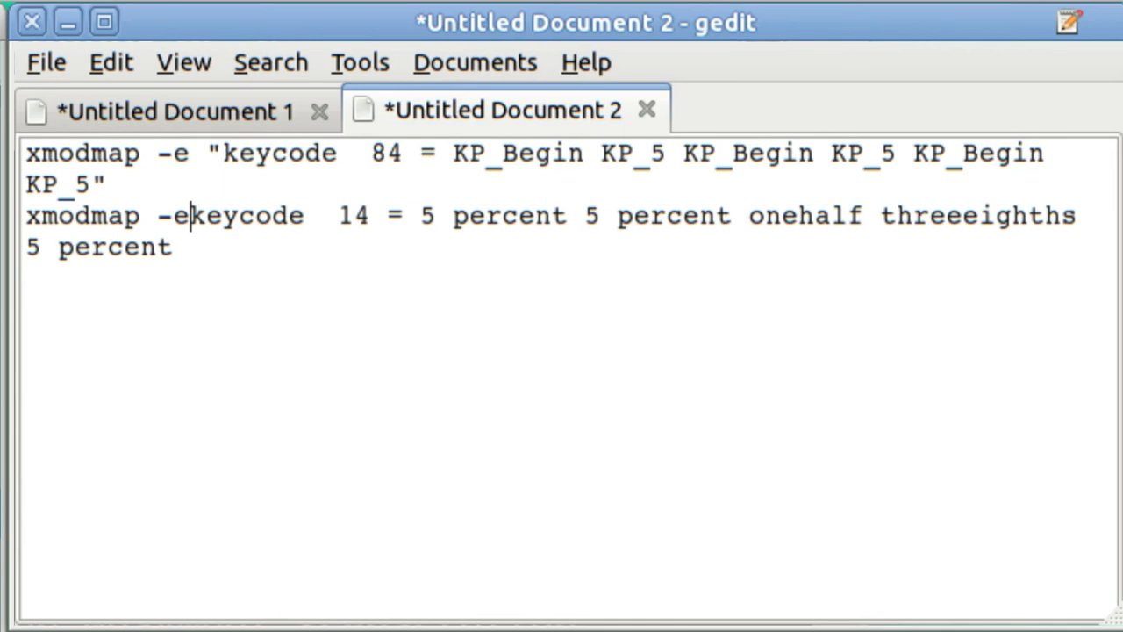
pyautogui.write(' "')
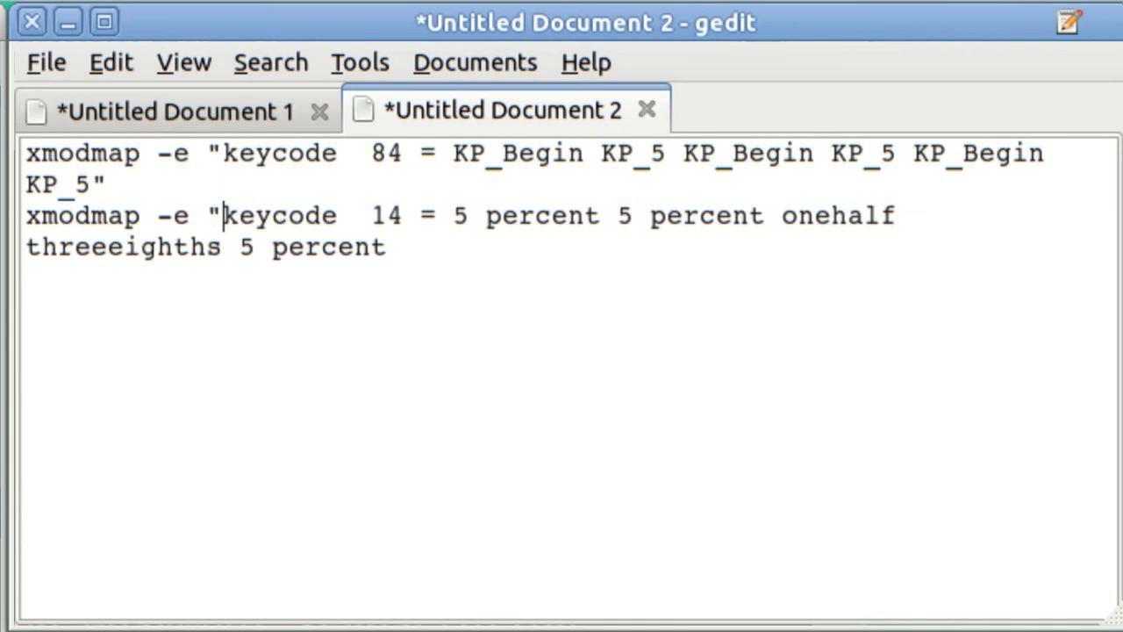
pyautogui.press('Down')
pyautogui.press('Right')
pyautogui.press('Right')
pyautogui.press('Right')
pyautogui.press('Right')
pyautogui.press('Right')
pyautogui.press('Right')
pyautogui.press('Right')
pyautogui.press('Right')
pyautogui.press('Right')
pyautogui.press('Right')
pyautogui.write('"')
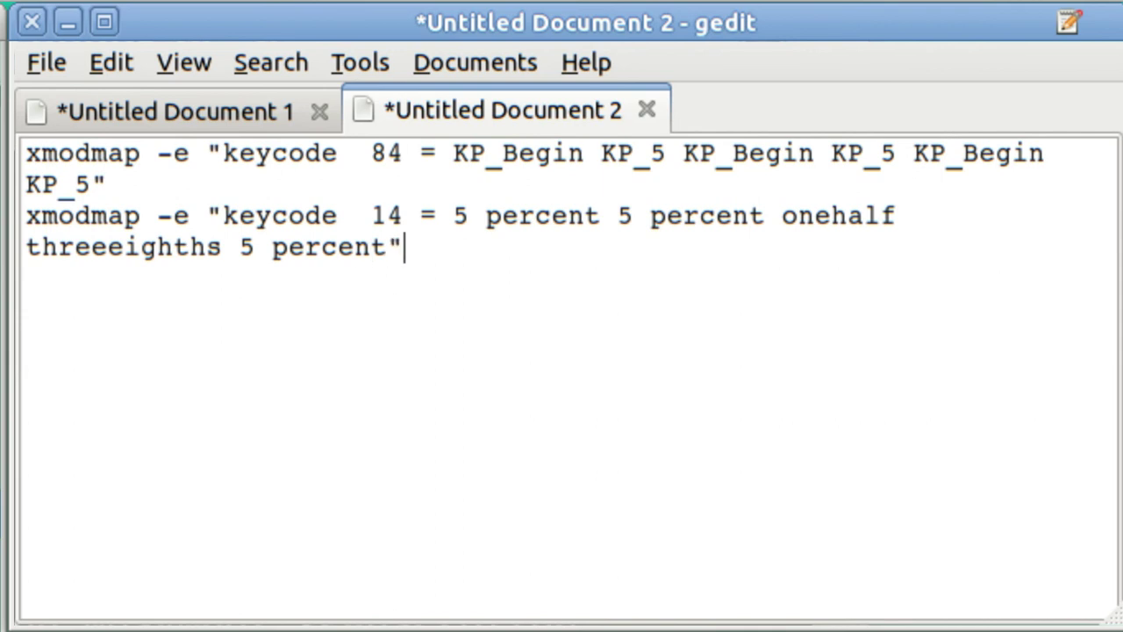
# Step: Swap the two keycode numbers, giving the KP_Begin KP_5 line keycode 14 and the 5 percent line keycode 84
pyautogui.click(388, 156)
pyautogui.press('BackSpace')
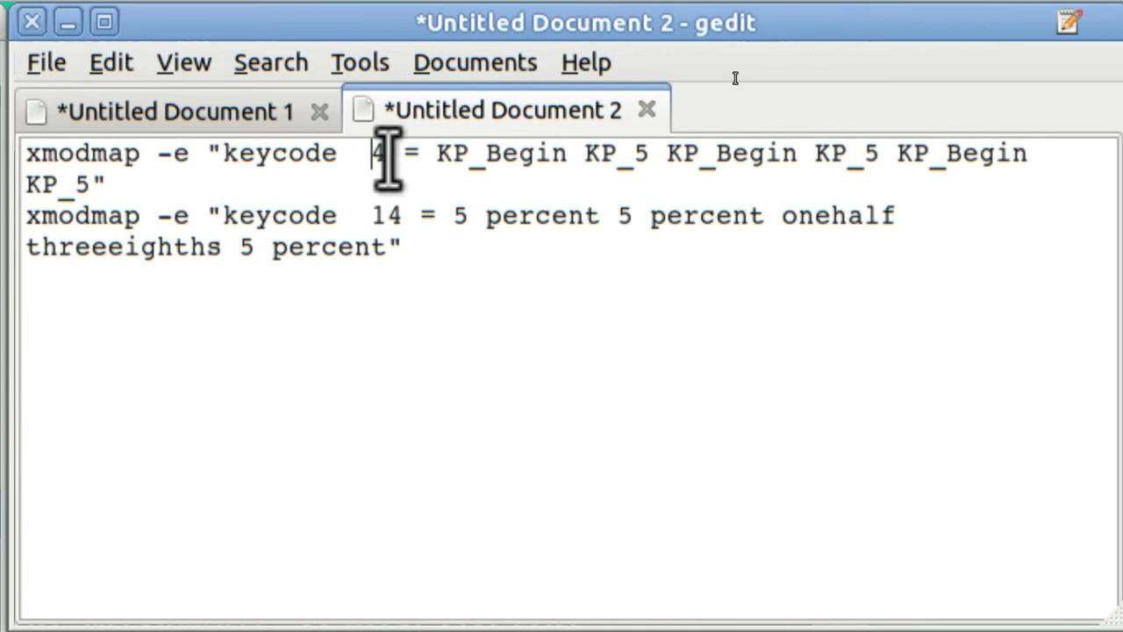
pyautogui.write('1')
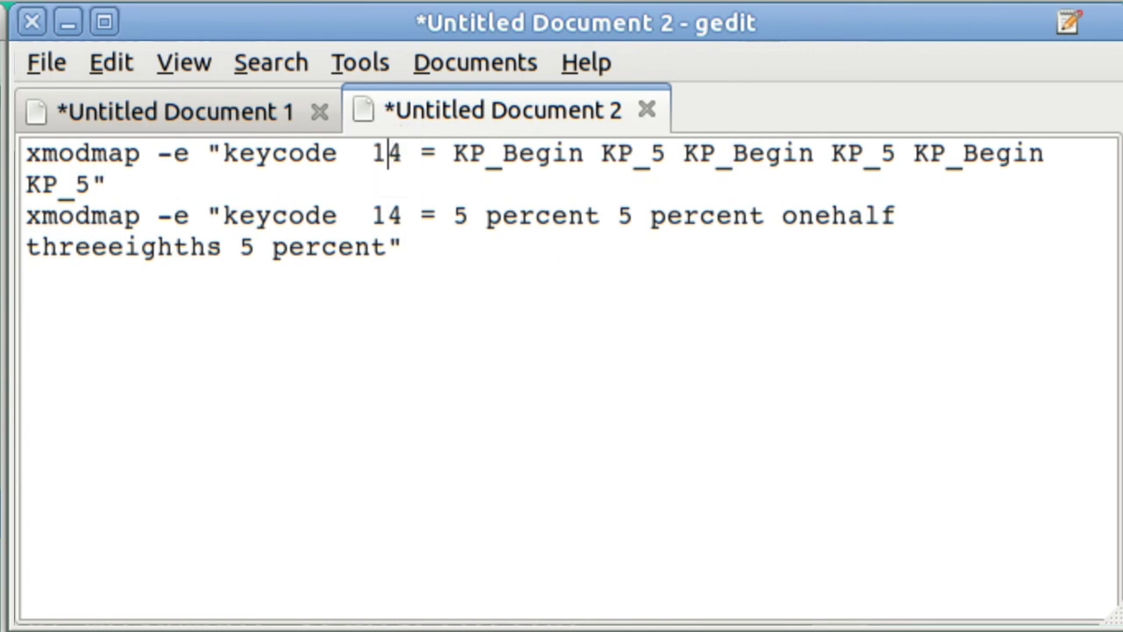
pyautogui.click(388, 216)
pyautogui.press('BackSpace')
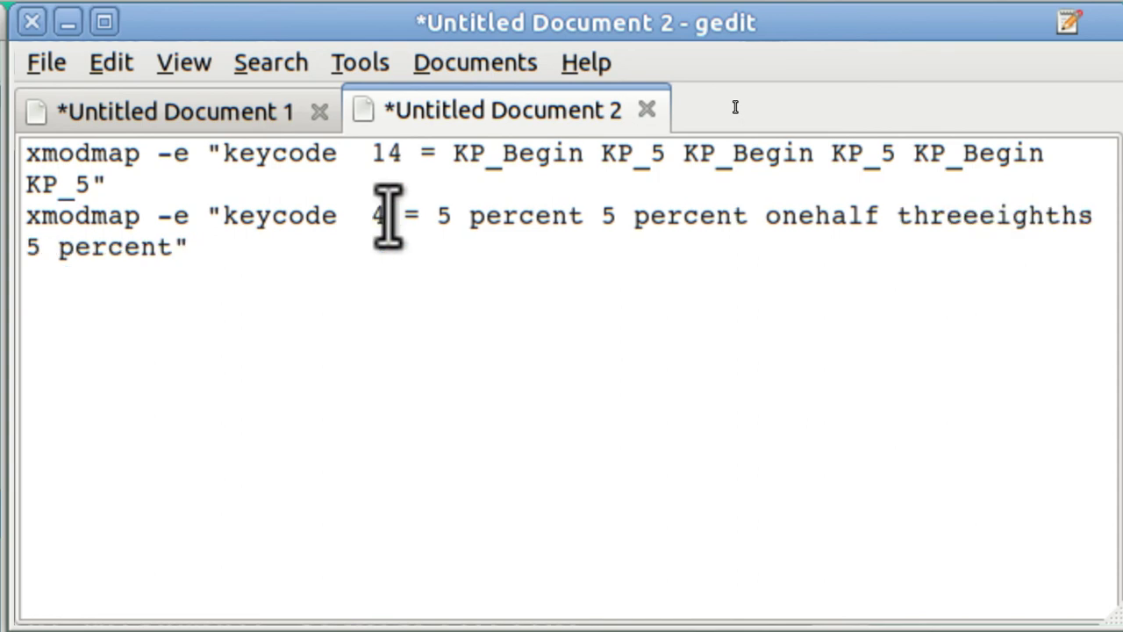
pyautogui.write('8')
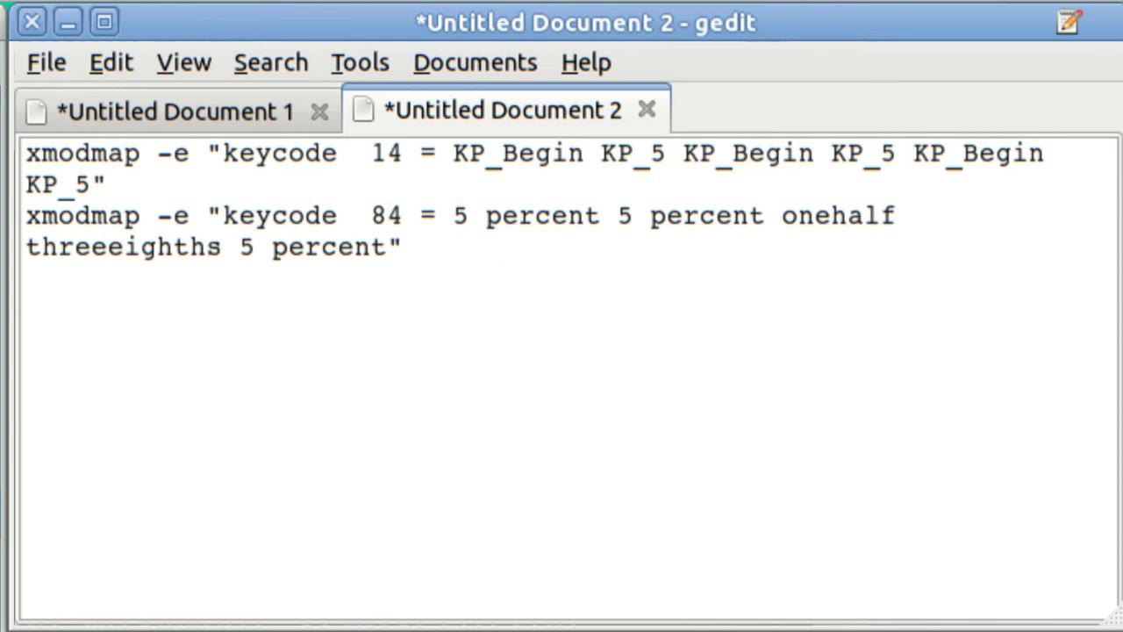
pyautogui.click(44, 63)
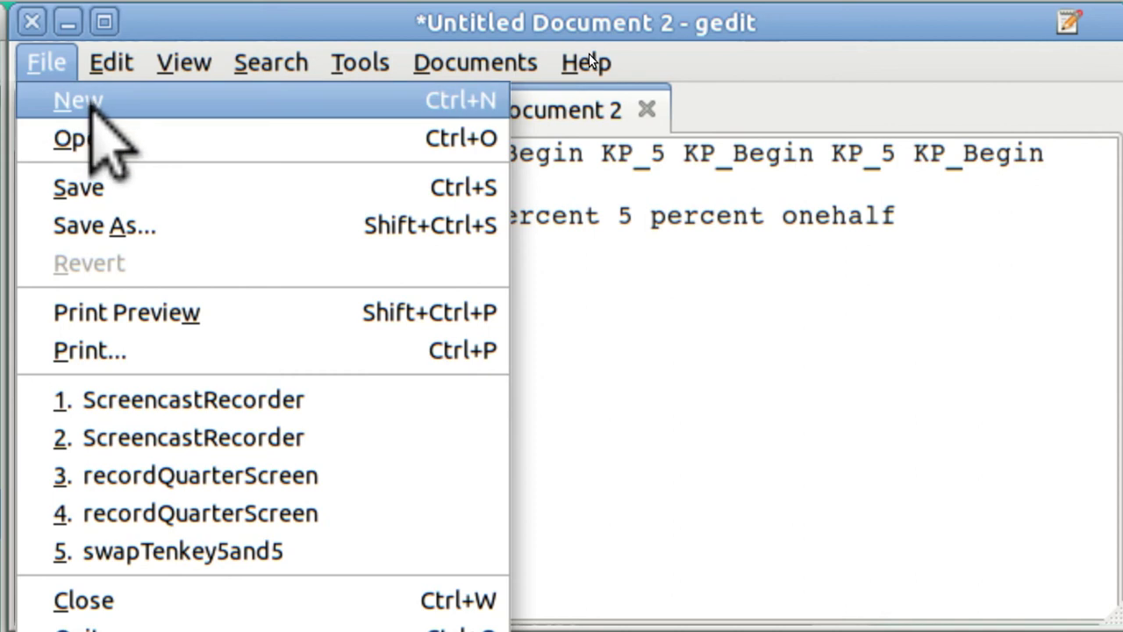
pyautogui.click(89, 100)
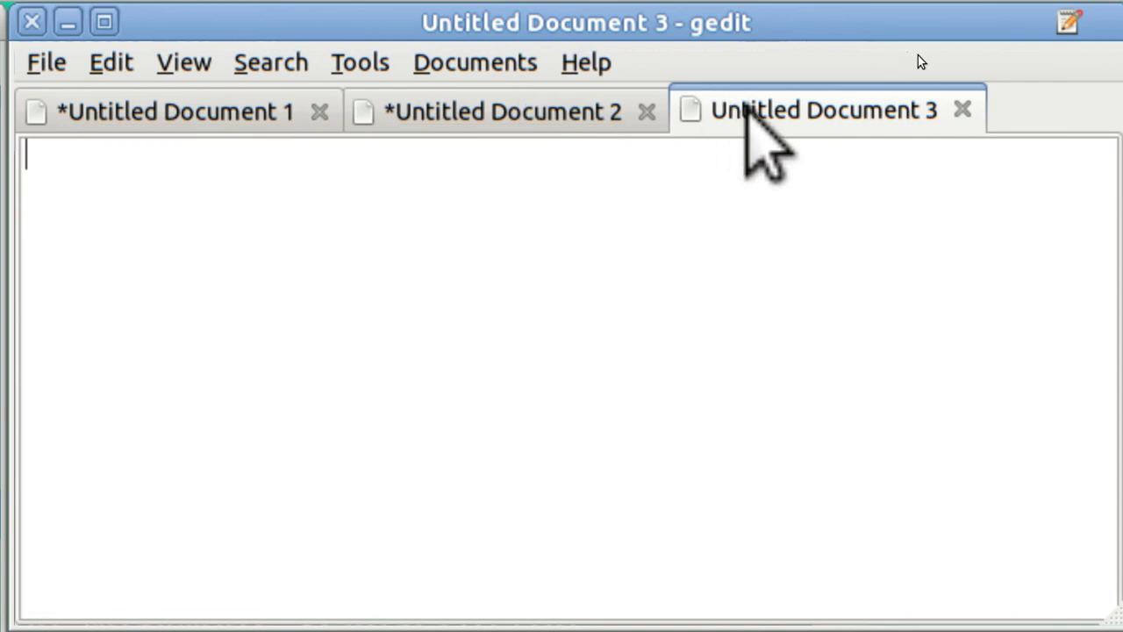
pyautogui.click(609, 111)
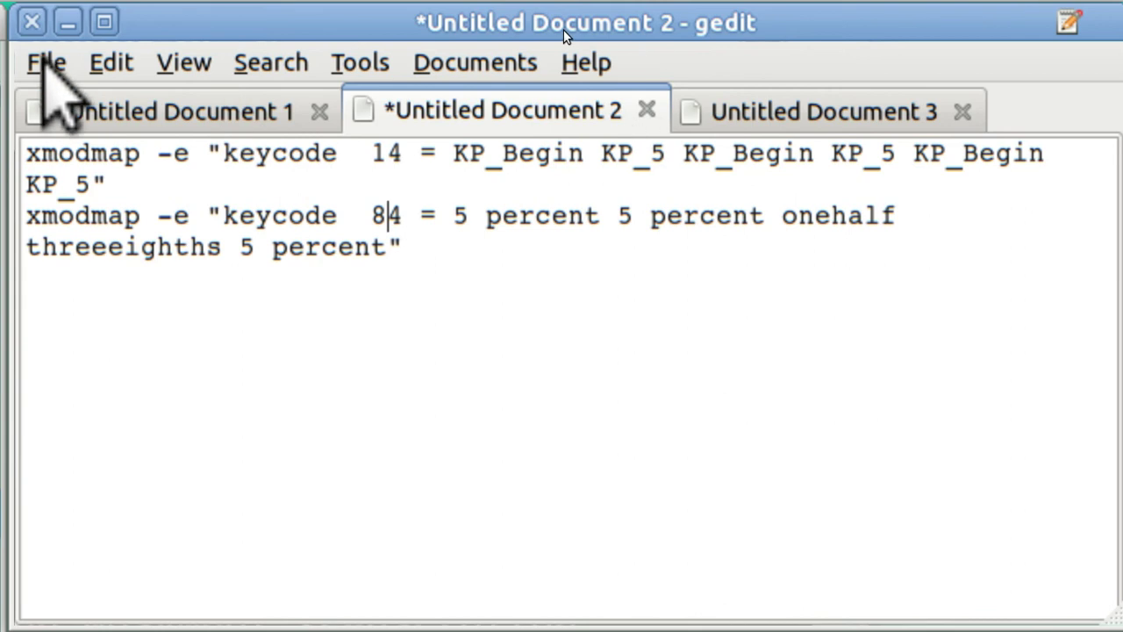
# Step: Save the document with the two xmodmap commands in the home folder under the name 5to5
pyautogui.click(46, 63)
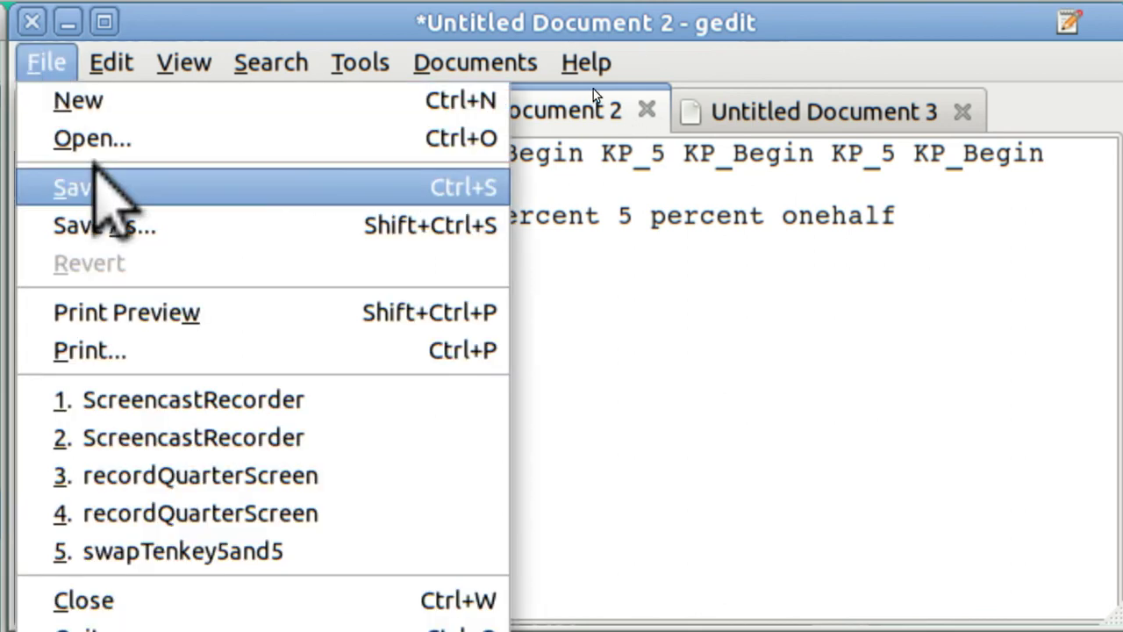
pyautogui.click(107, 187)
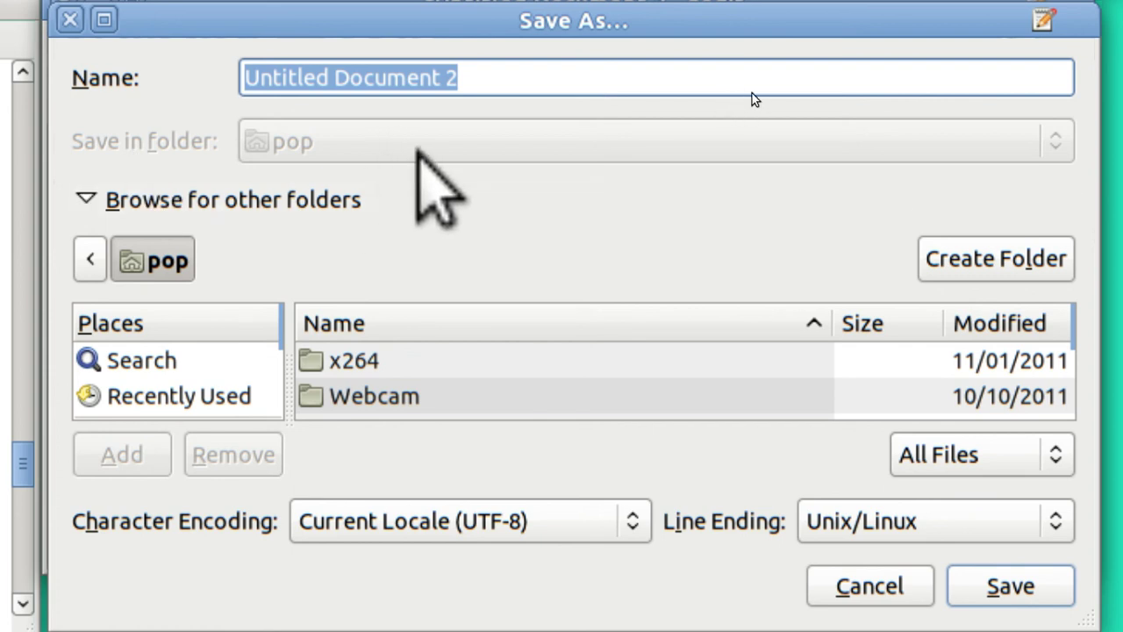
pyautogui.click(479, 81)
pyautogui.press('BackSpace')
pyautogui.press('BackSpace')
pyautogui.press('BackSpace')
pyautogui.press('BackSpace')
pyautogui.press('BackSpace')
pyautogui.press('BackSpace')
pyautogui.press('BackSpace')
pyautogui.press('BackSpace')
pyautogui.press('BackSpace')
pyautogui.press('BackSpace')
pyautogui.press('BackSpace')
pyautogui.press('BackSpace')
pyautogui.press('BackSpace')
pyautogui.press('BackSpace')
pyautogui.press('BackSpace')
pyautogui.press('BackSpace')
pyautogui.press('BackSpace')
pyautogui.press('BackSpace')
pyautogui.press('BackSpace')
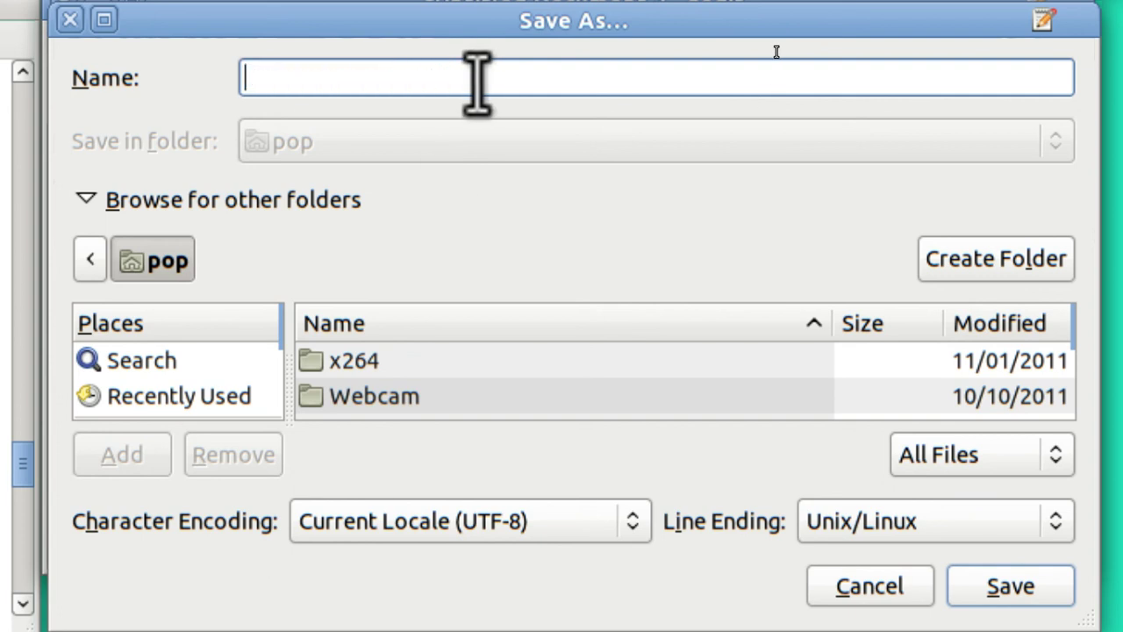
pyautogui.write('525')
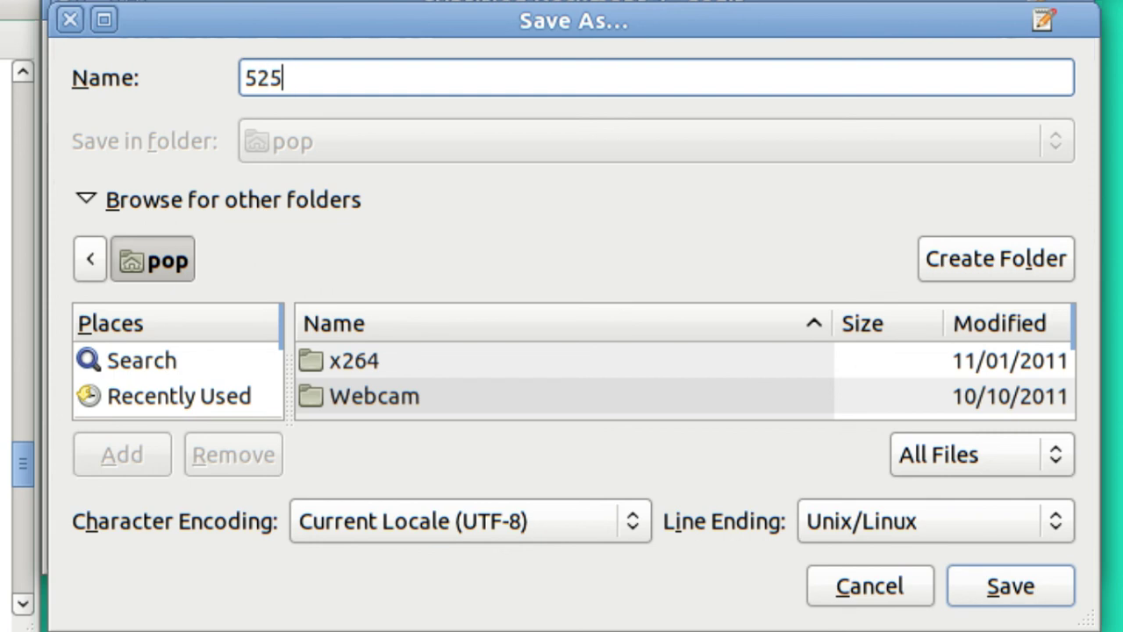
pyautogui.press('BackSpace')
pyautogui.press('BackSpace')
pyautogui.press('BackSpace')
pyautogui.write('5to5')
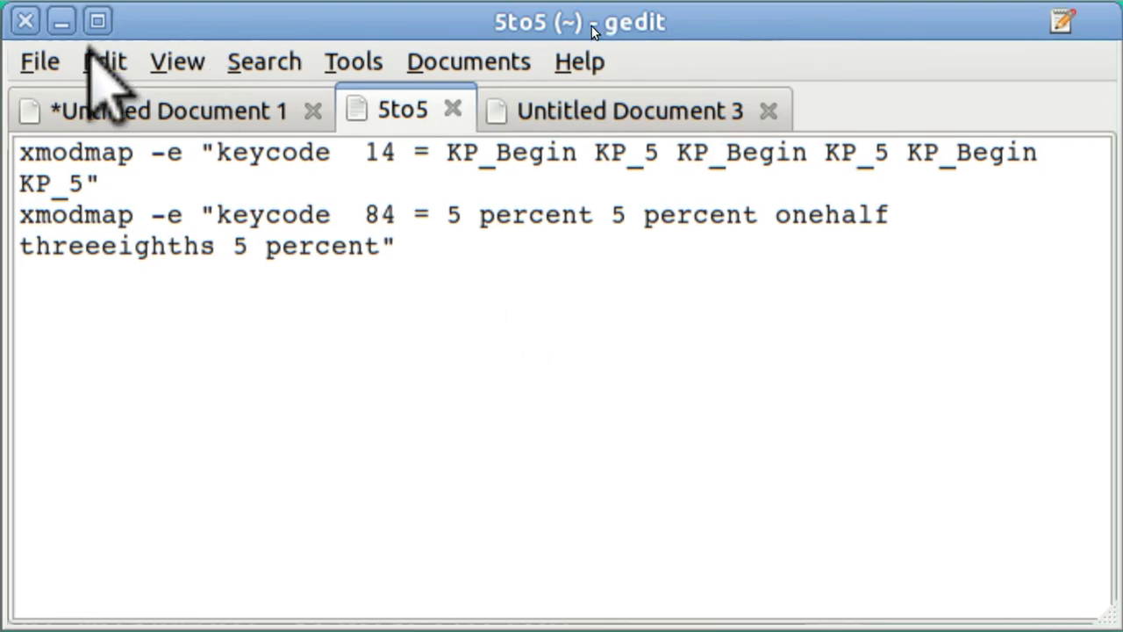
# Step: Close the text editor window and discard the unsaved keycode list in Untitled Document 1
pyautogui.click(24, 20)
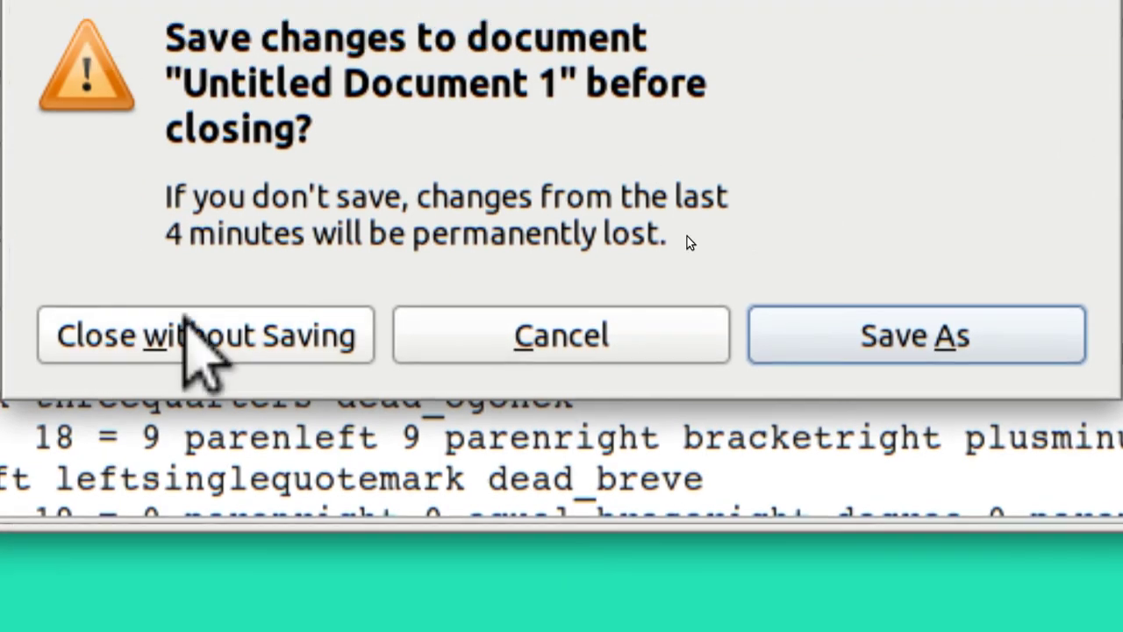
pyautogui.click(189, 331)
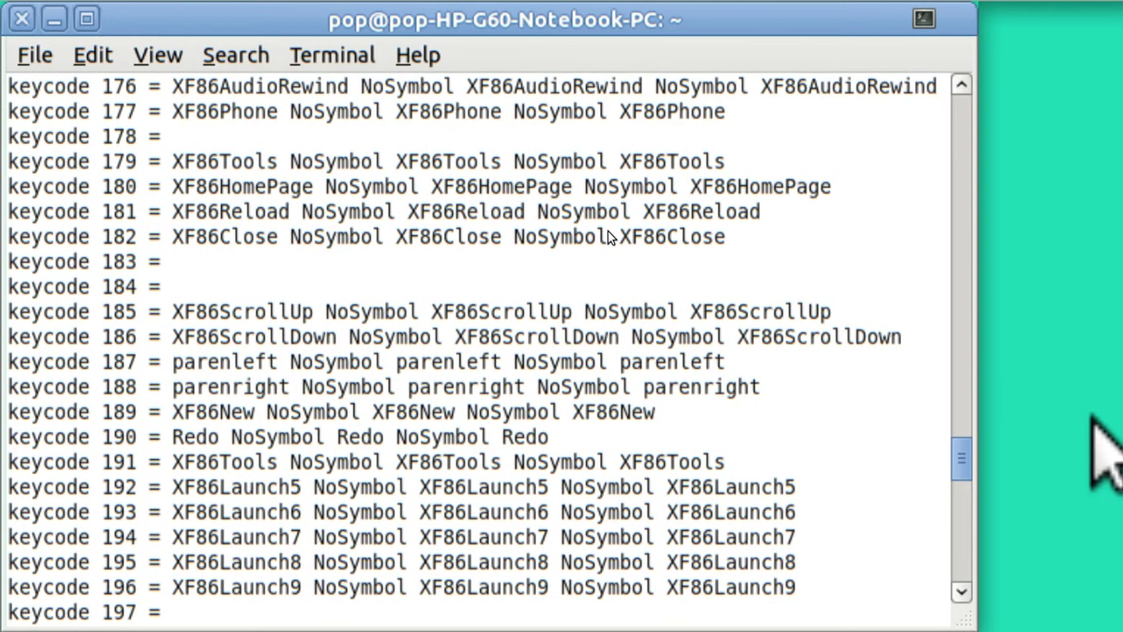
pyautogui.moveTo(176, 7)
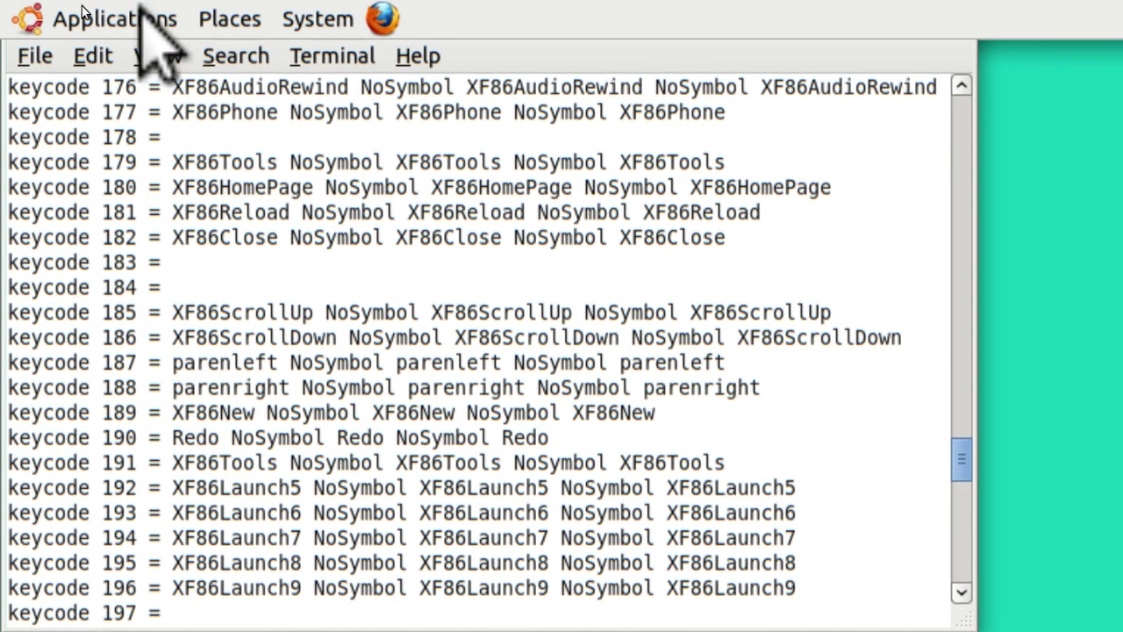
# Step: Open the home folder, view the 5to5 script's two xmodmap commands in the text editor, and close the editor
pyautogui.click(219, 17)
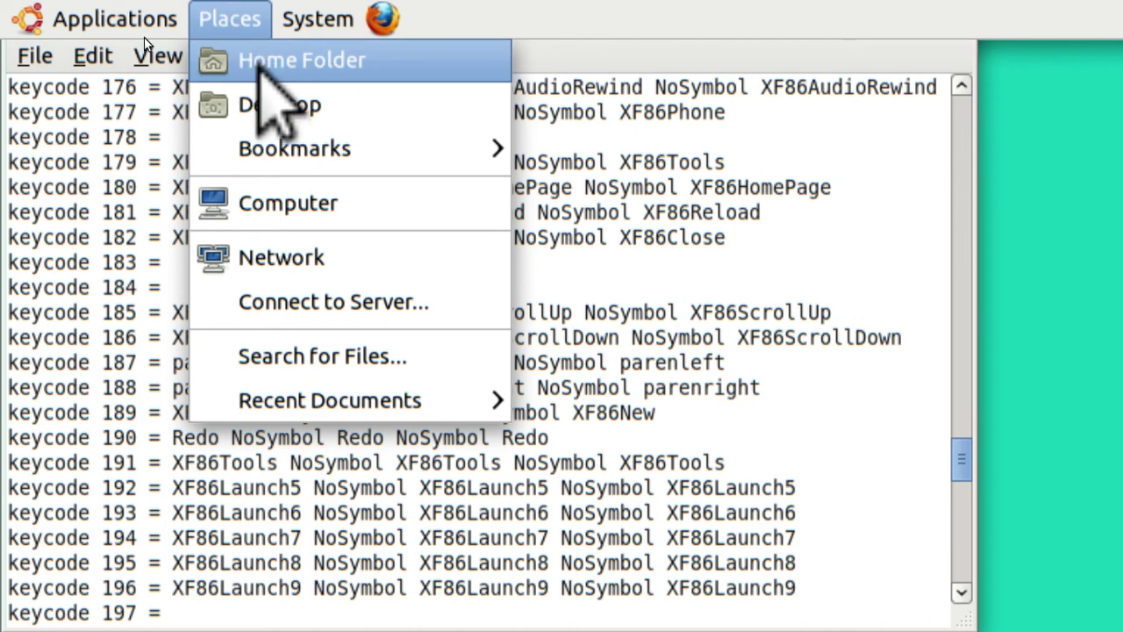
pyautogui.click(255, 62)
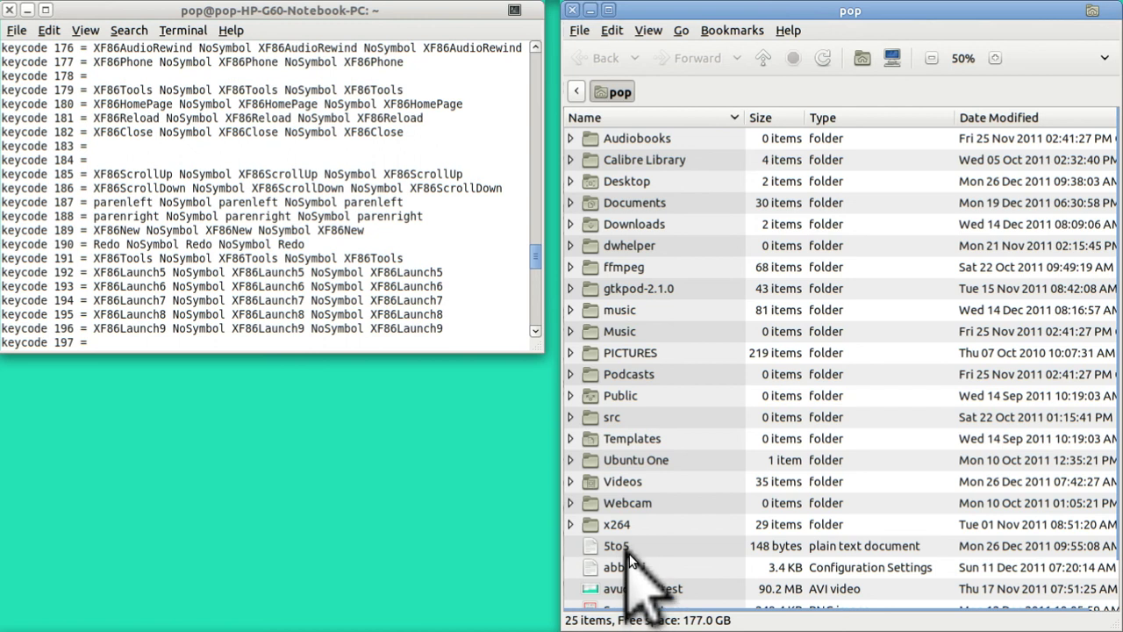
pyautogui.doubleClick(628, 553)
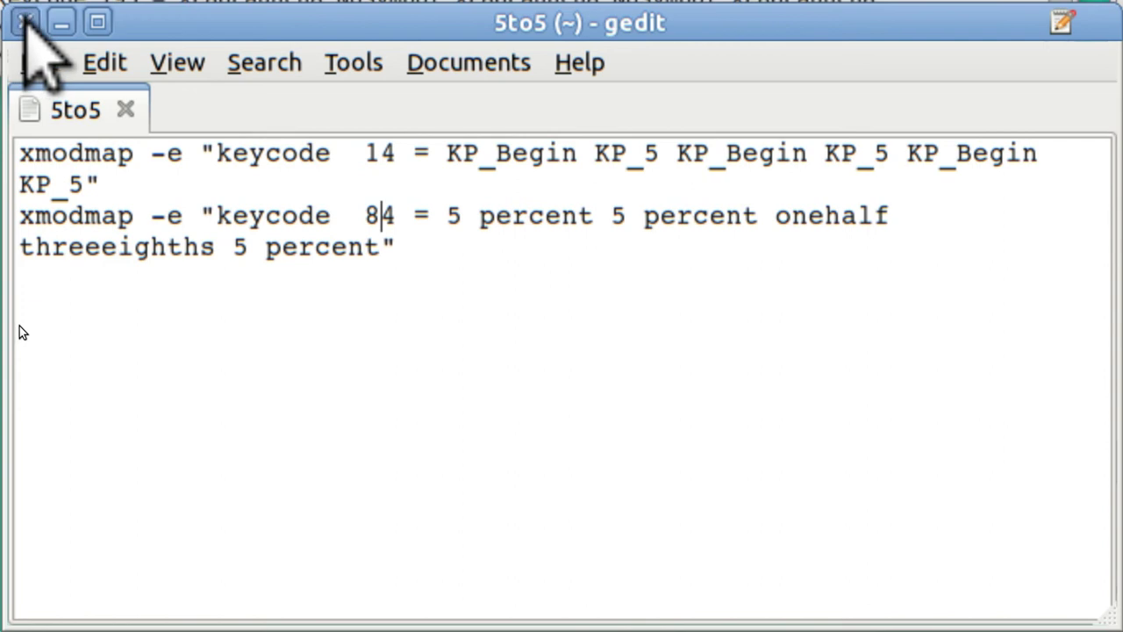
pyautogui.click(24, 22)
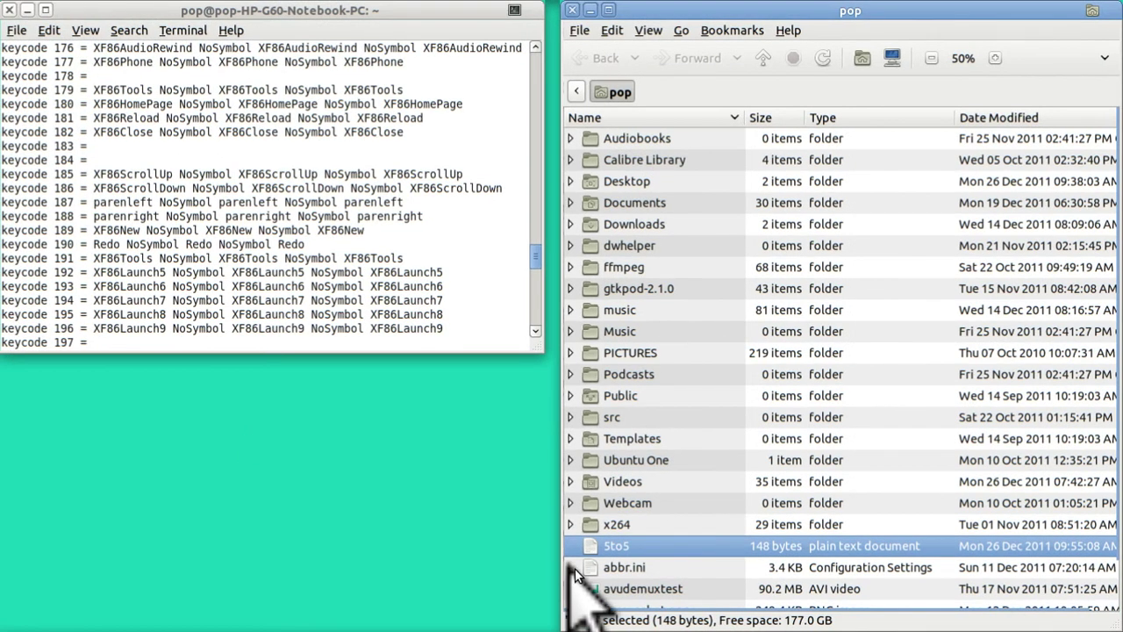
# Step: Allow the 5to5 file in the home folder to be executed as a program, and run it in a terminal
pyautogui.rightClick(618, 547)
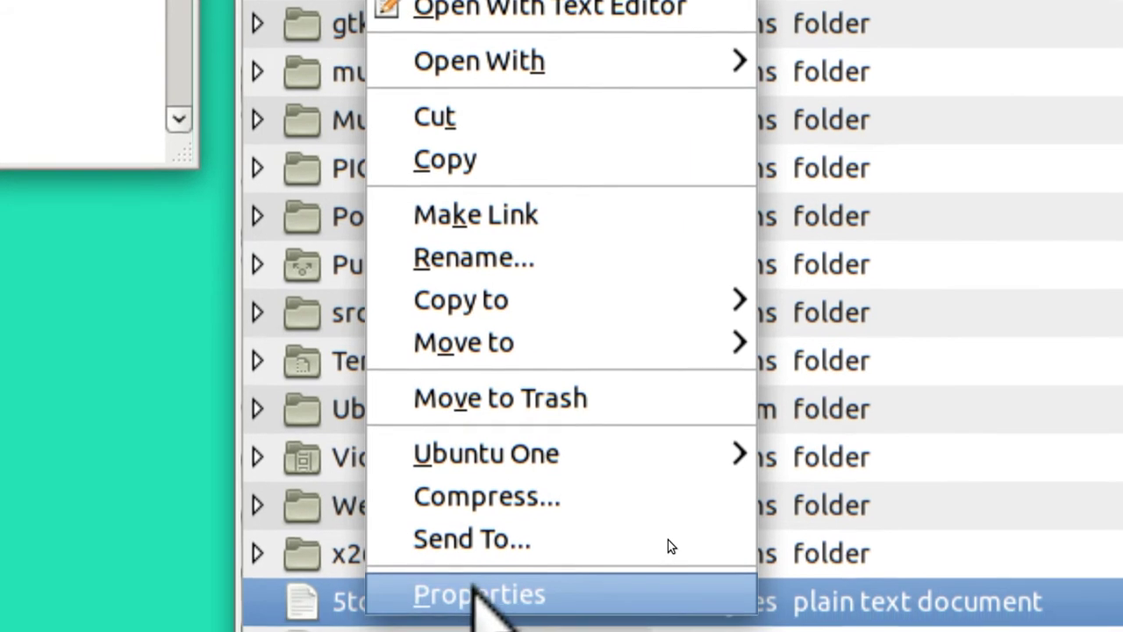
pyautogui.click(471, 599)
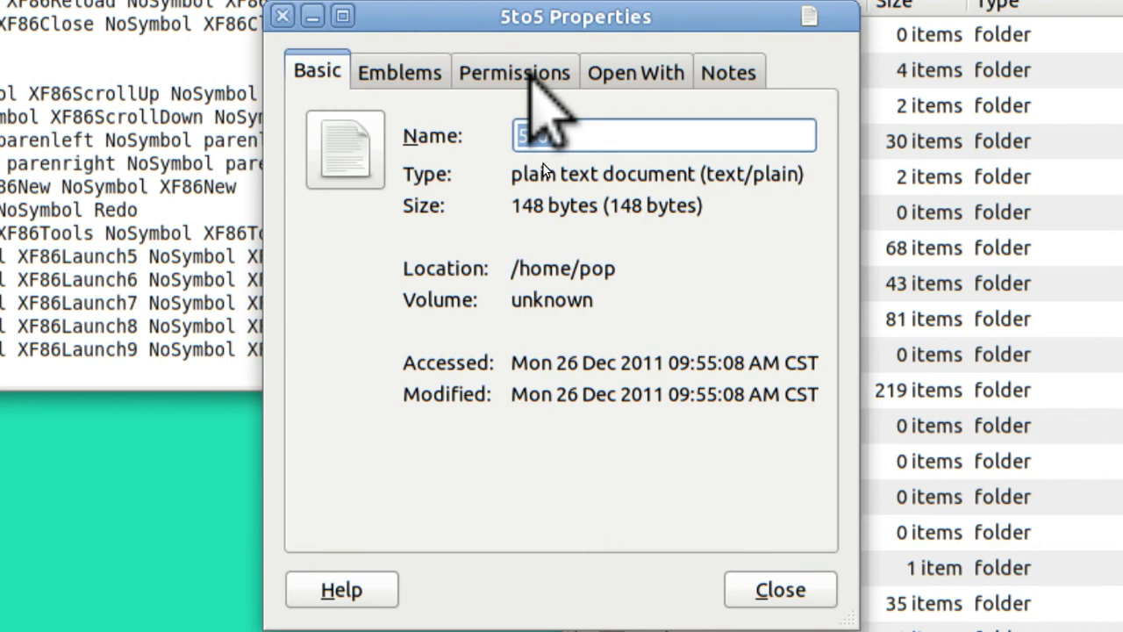
pyautogui.click(530, 74)
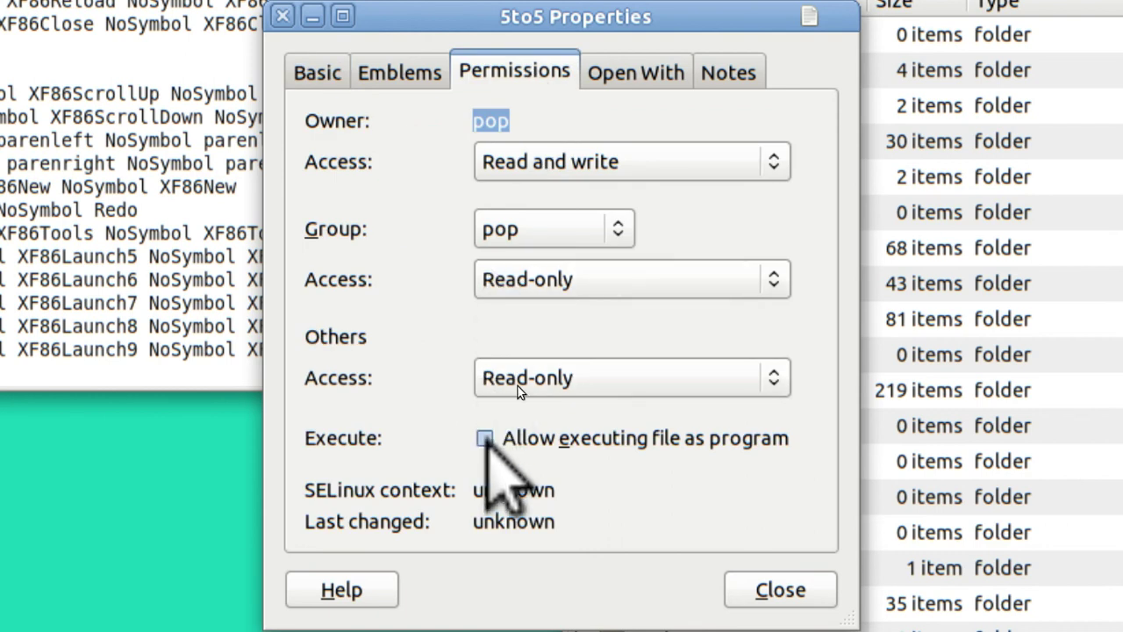
pyautogui.click(484, 438)
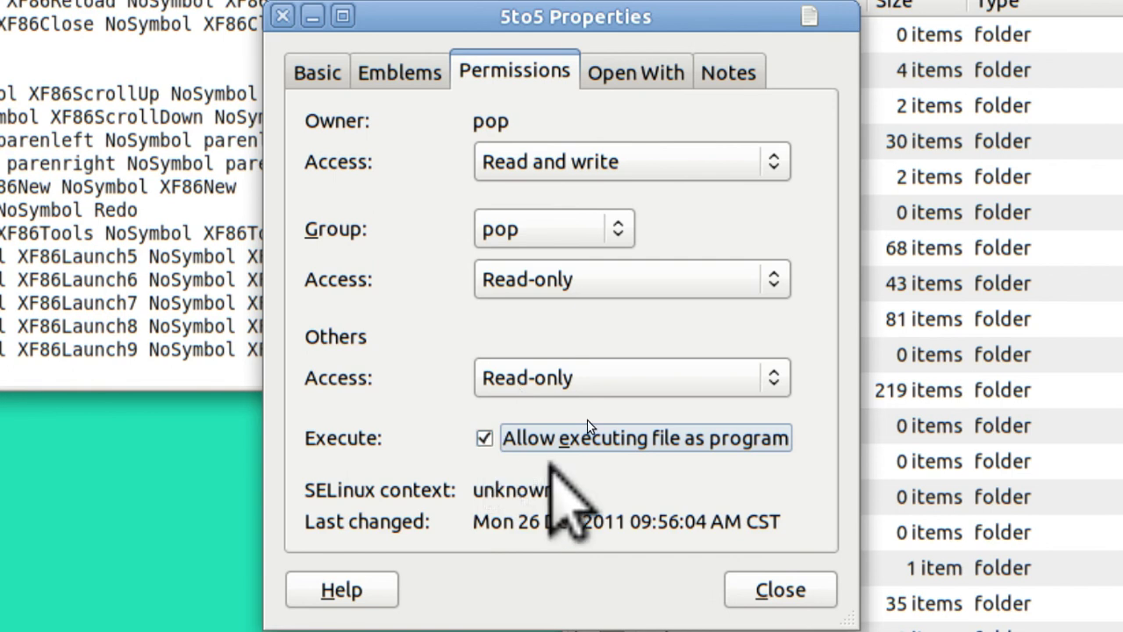
pyautogui.click(780, 589)
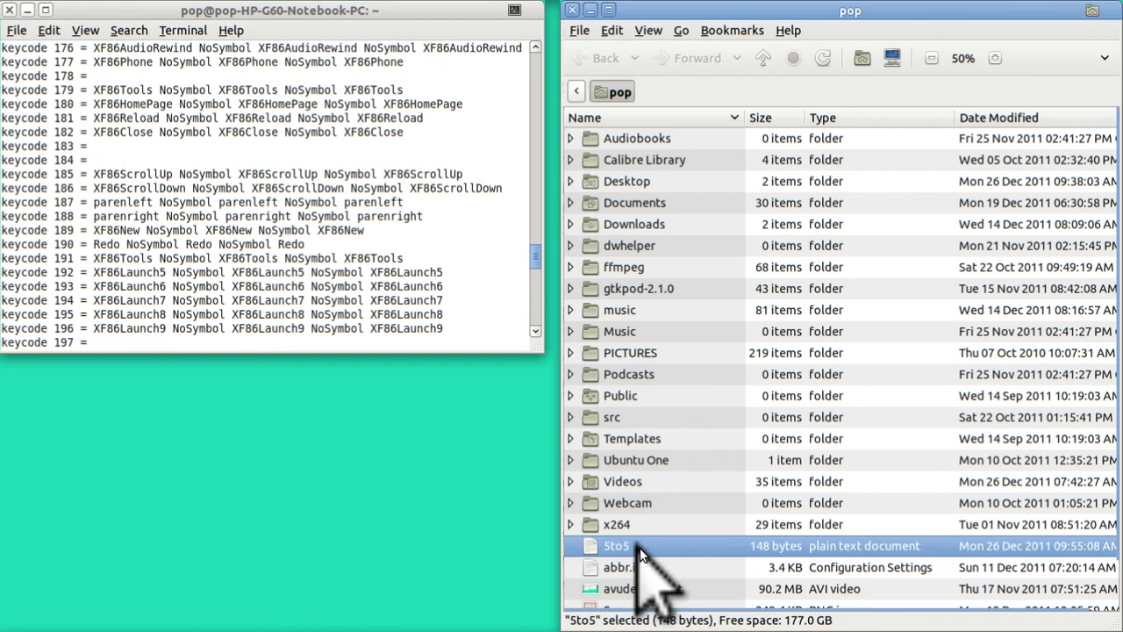
pyautogui.doubleClick(641, 547)
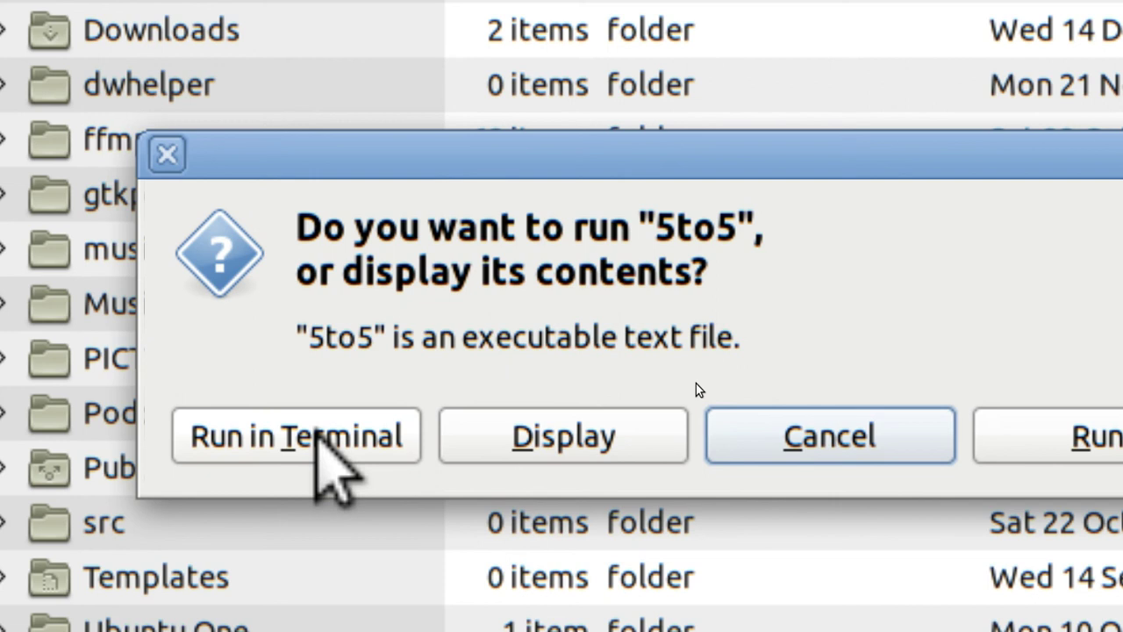
pyautogui.click(318, 435)
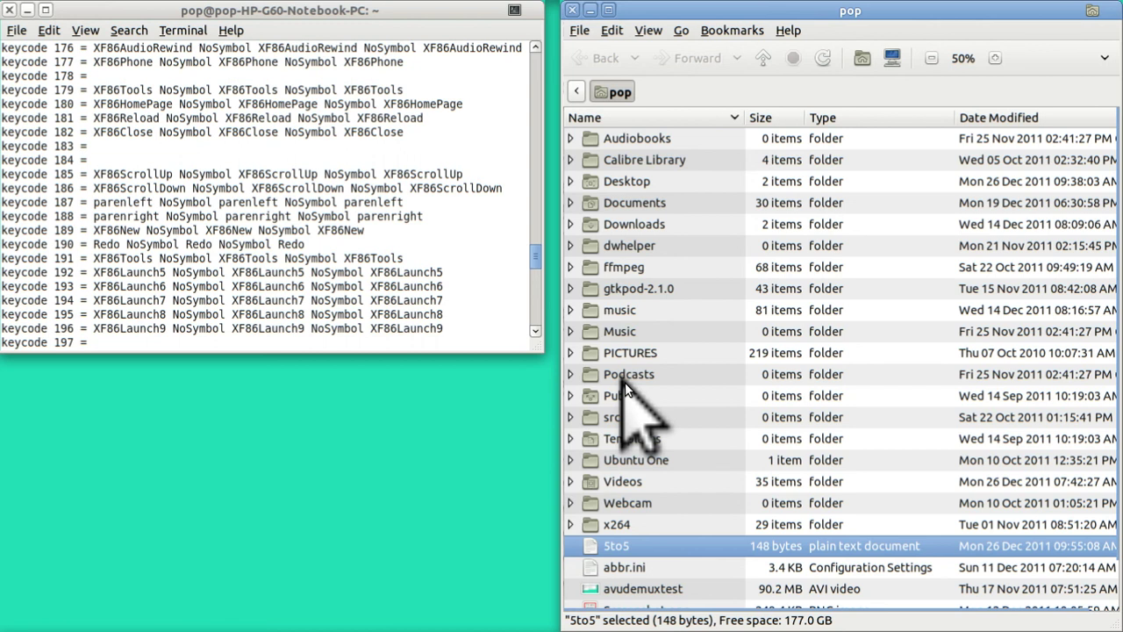
# Step: Show the chart of the current USA keyboard layout to check the two 5 keys, and dismiss it
pyautogui.moveTo(834, 2)
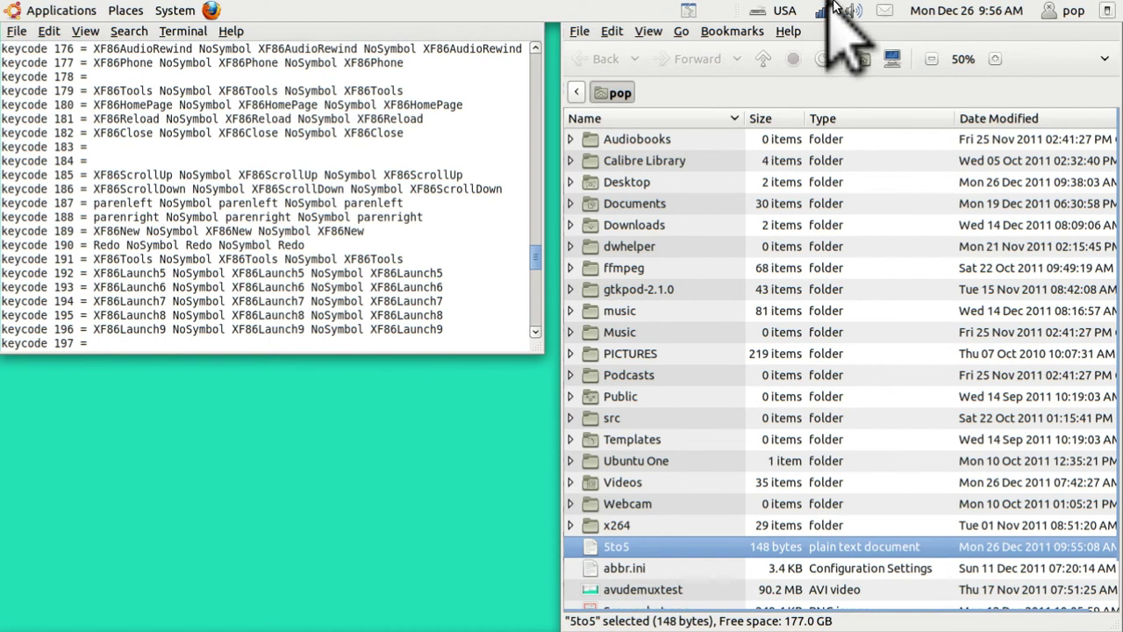
pyautogui.click(784, 12)
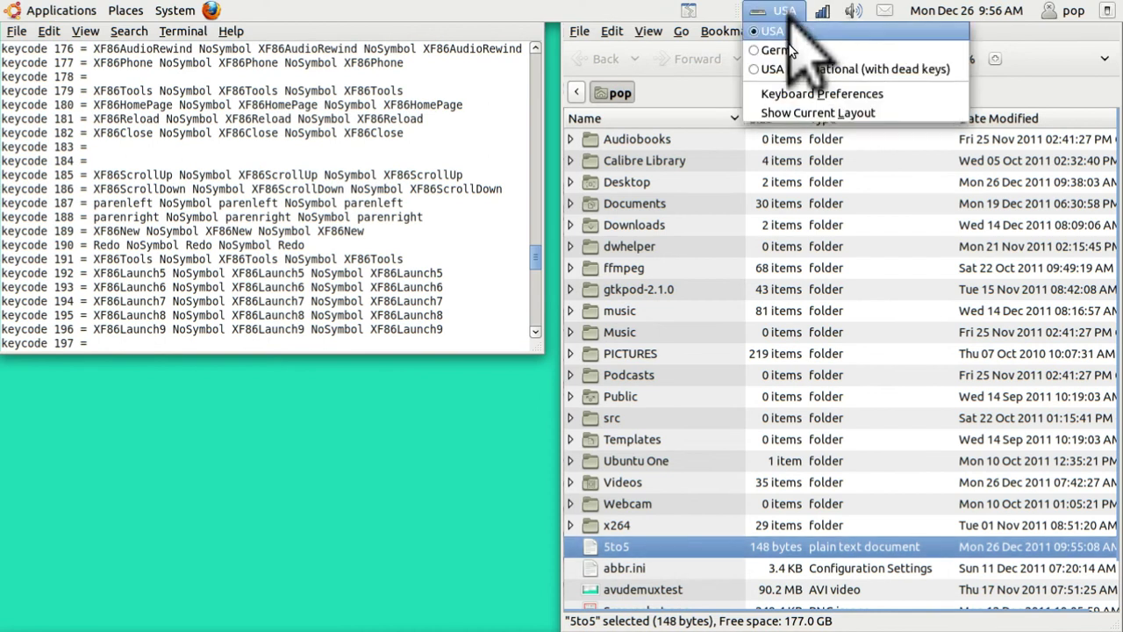
pyautogui.click(794, 114)
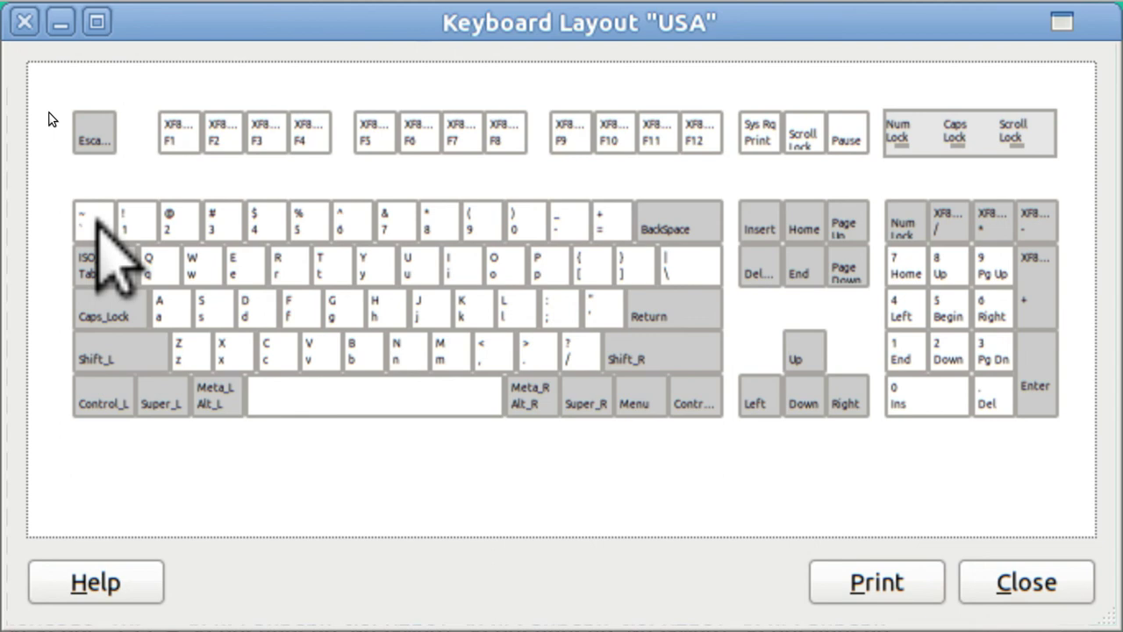
pyautogui.click(19, 21)
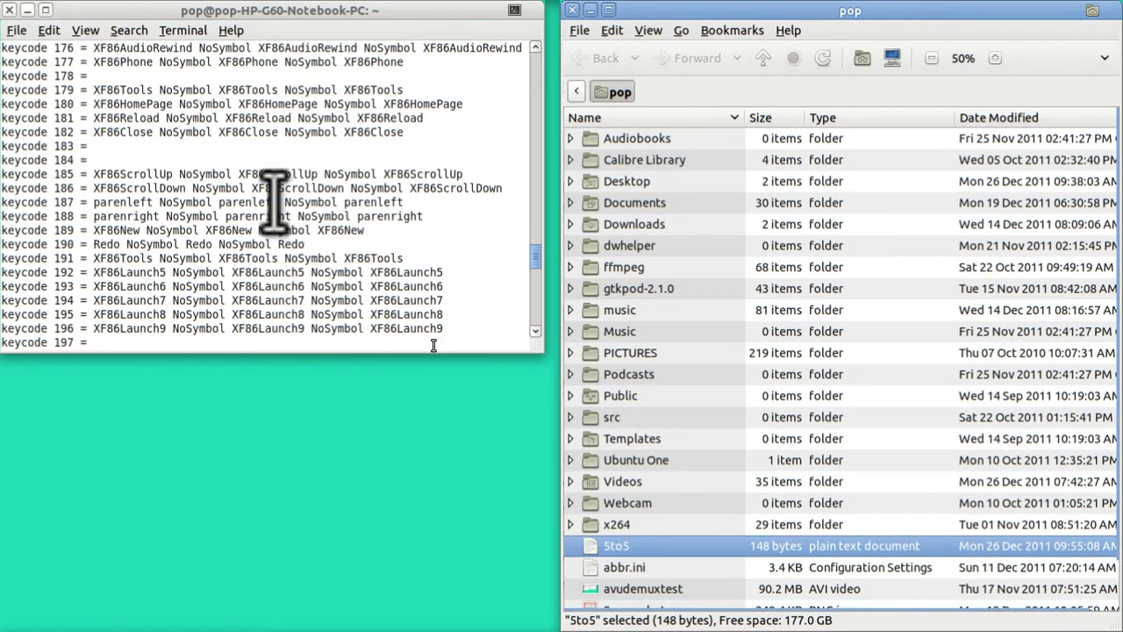
# Step: Display the contents of the executable 5to5 script, close it, and bring up and dismiss its run prompt once more
pyautogui.doubleClick(630, 546)
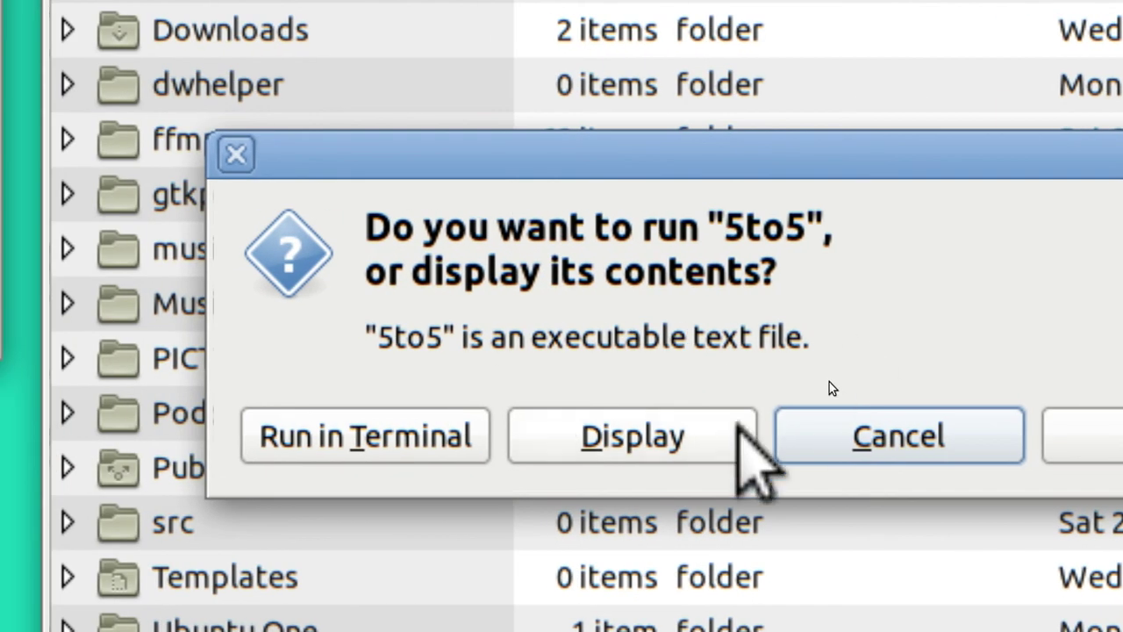
pyautogui.click(660, 443)
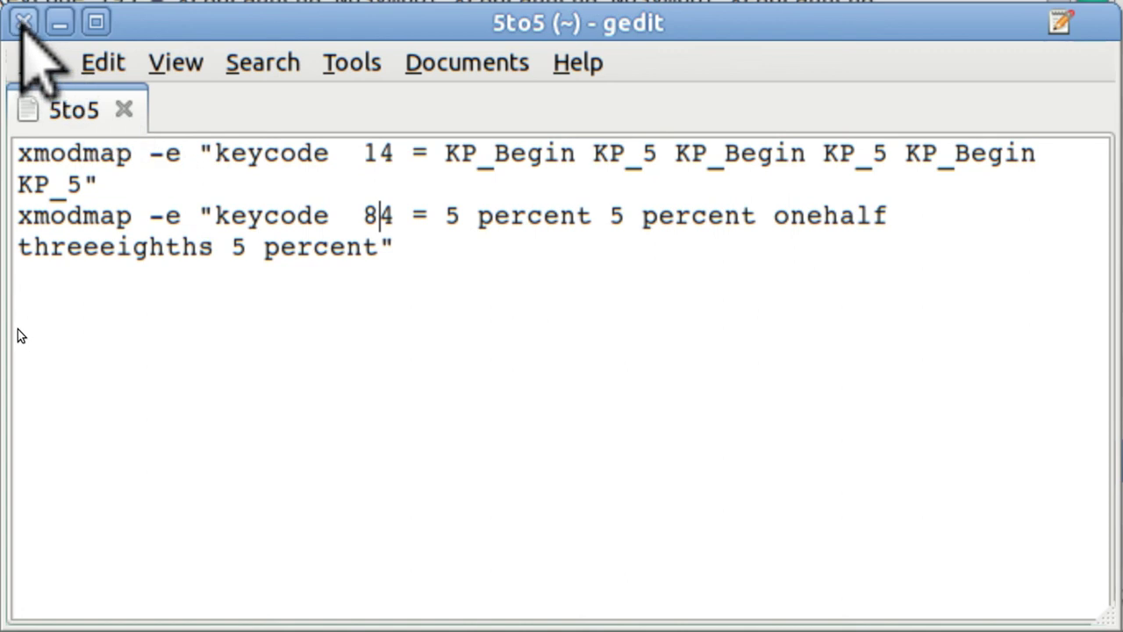
pyautogui.click(23, 22)
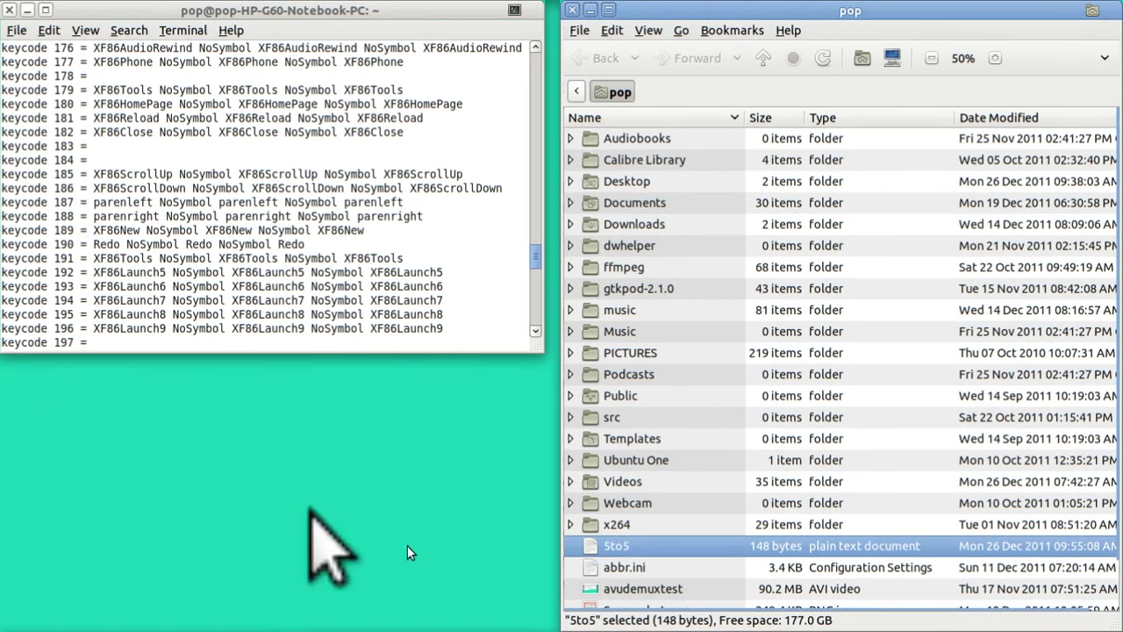
pyautogui.doubleClick(622, 546)
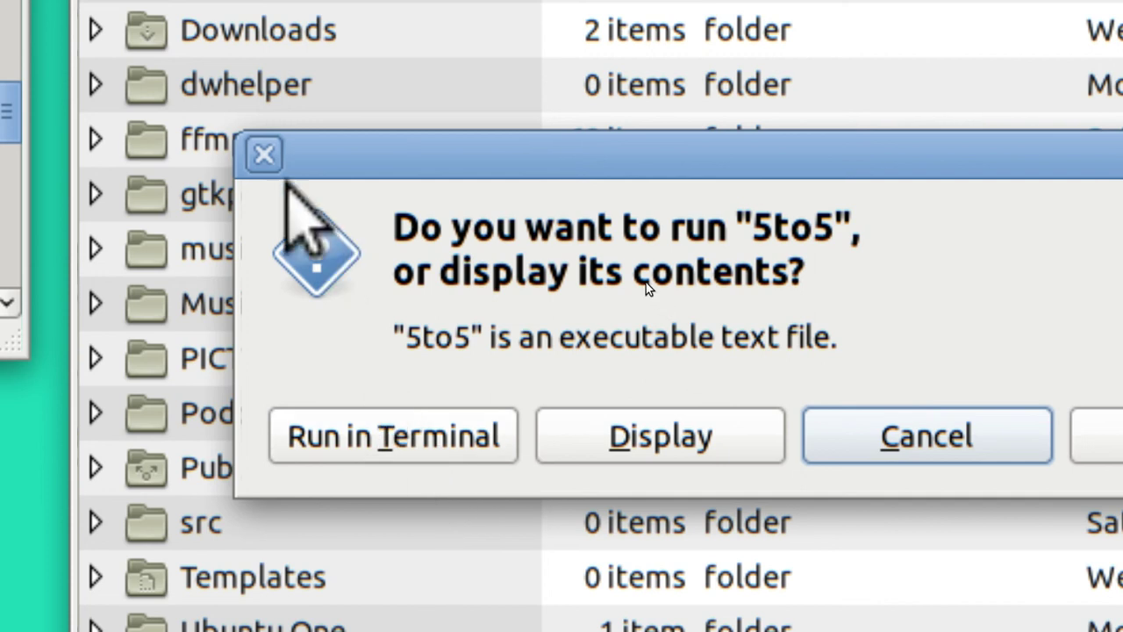
pyautogui.click(263, 154)
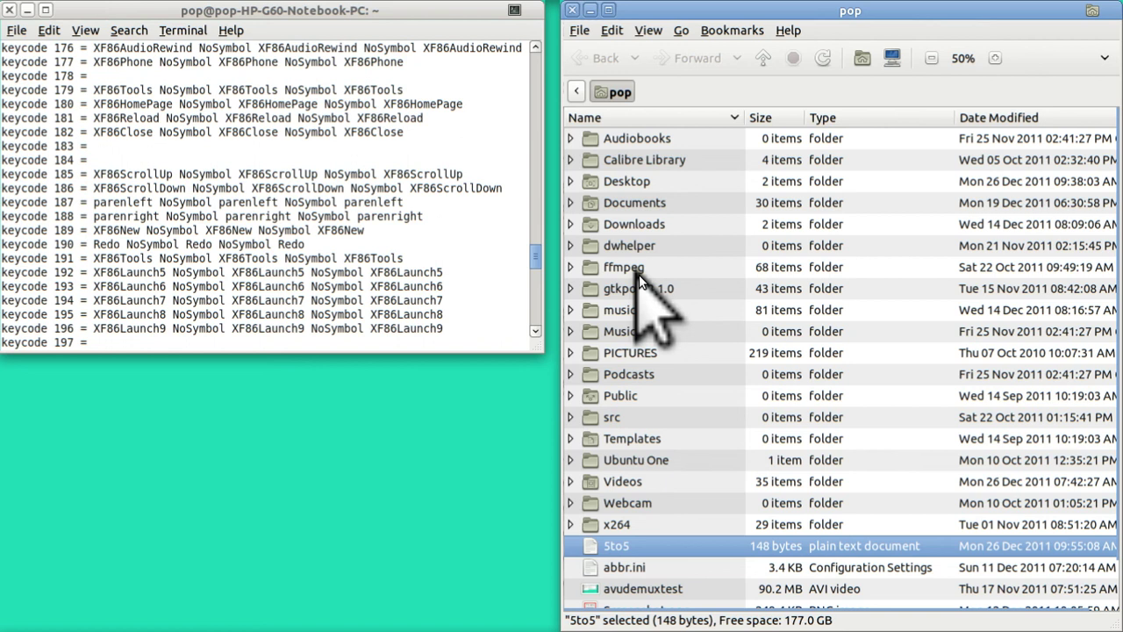
# Step: Reopen the current USA layout chart, examine its number row, letter keys and numeric keypad, and put the chart away
pyautogui.moveTo(859, 13)
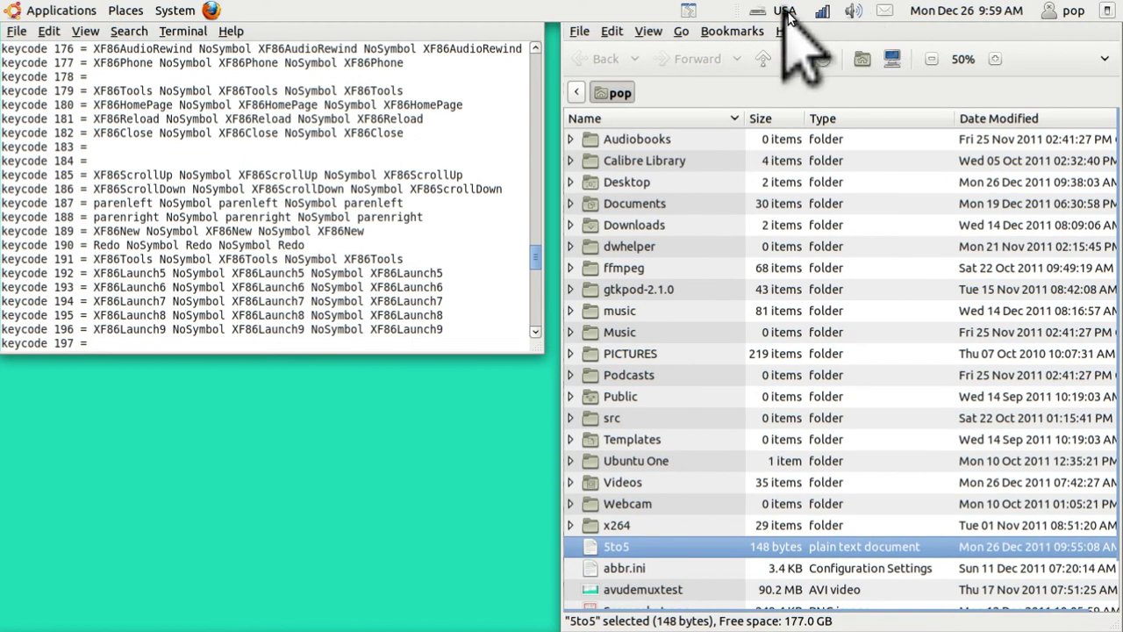
pyautogui.click(787, 12)
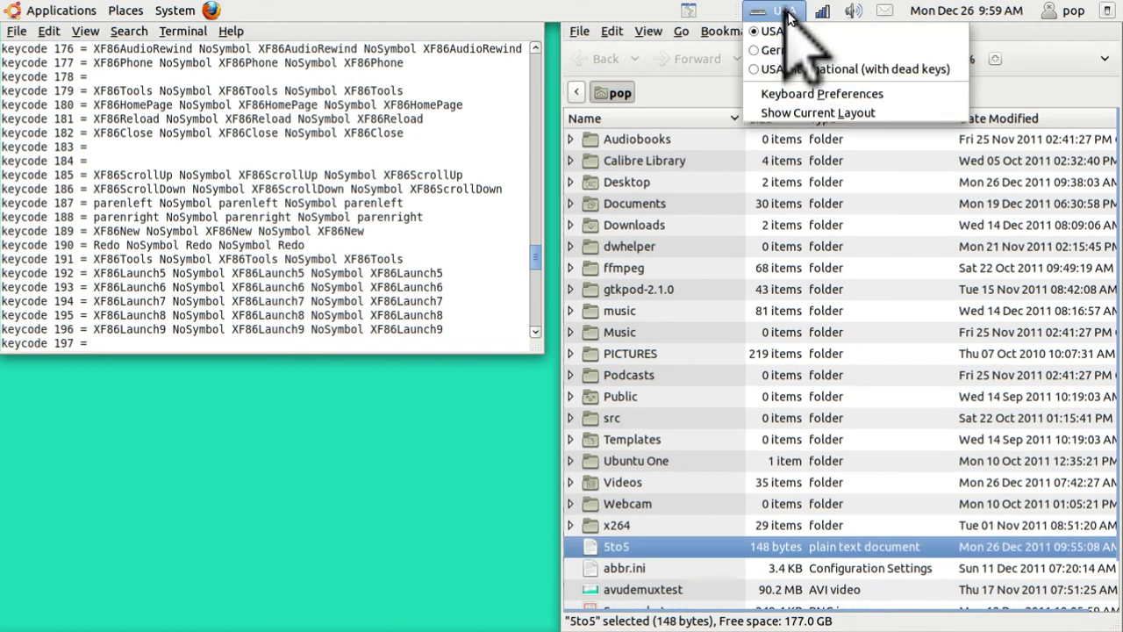
pyautogui.click(787, 110)
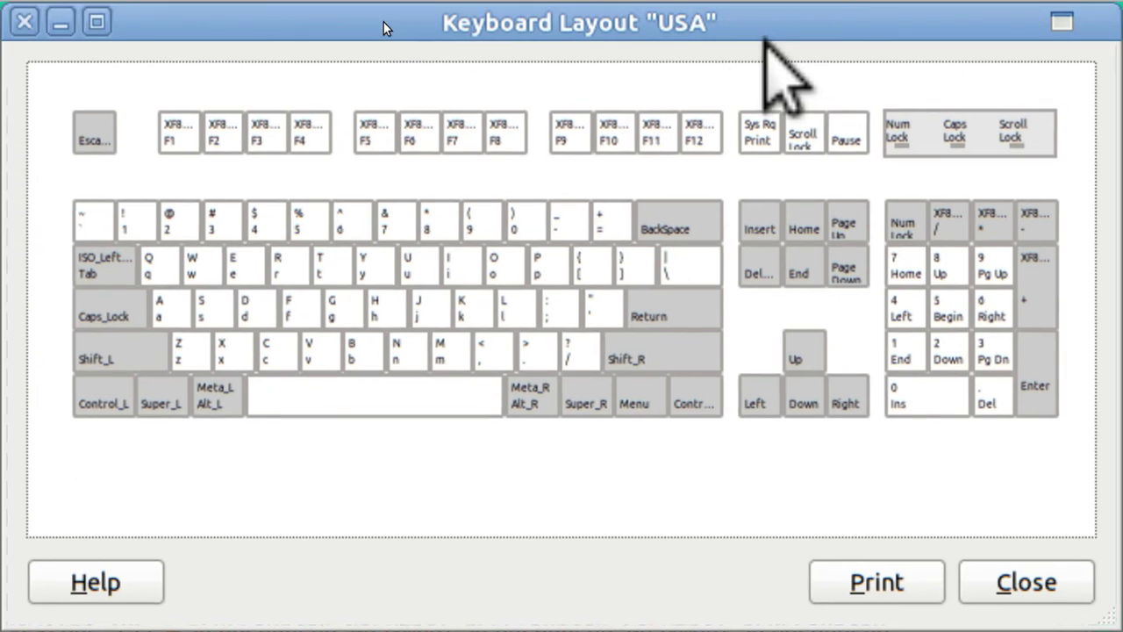
pyautogui.press('y')
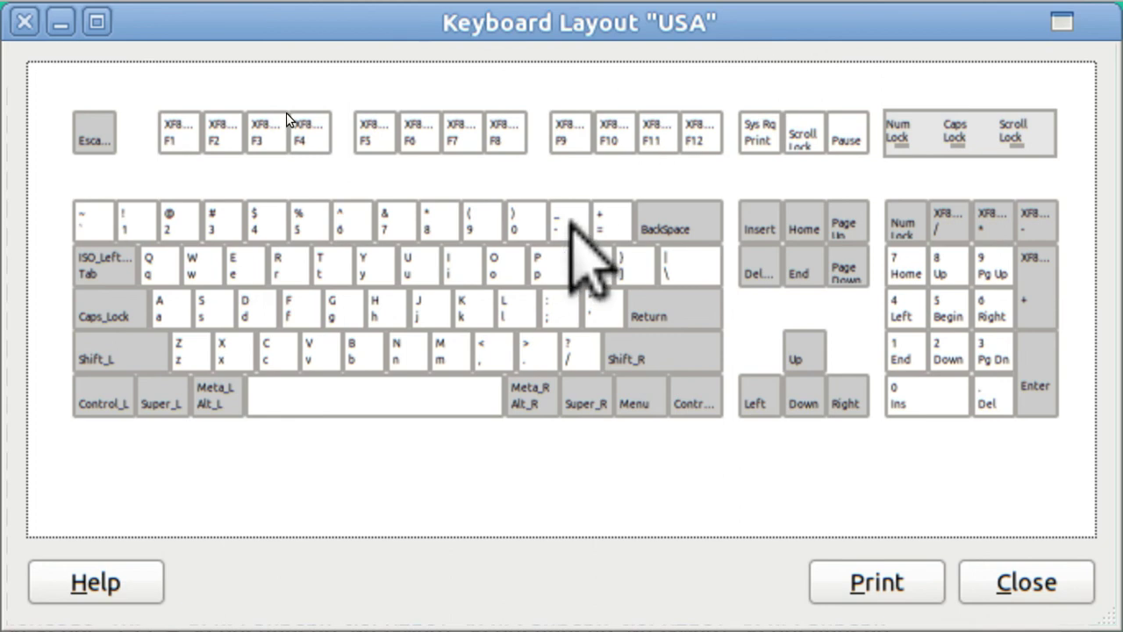
pyautogui.press('-')
pyautogui.press('=')
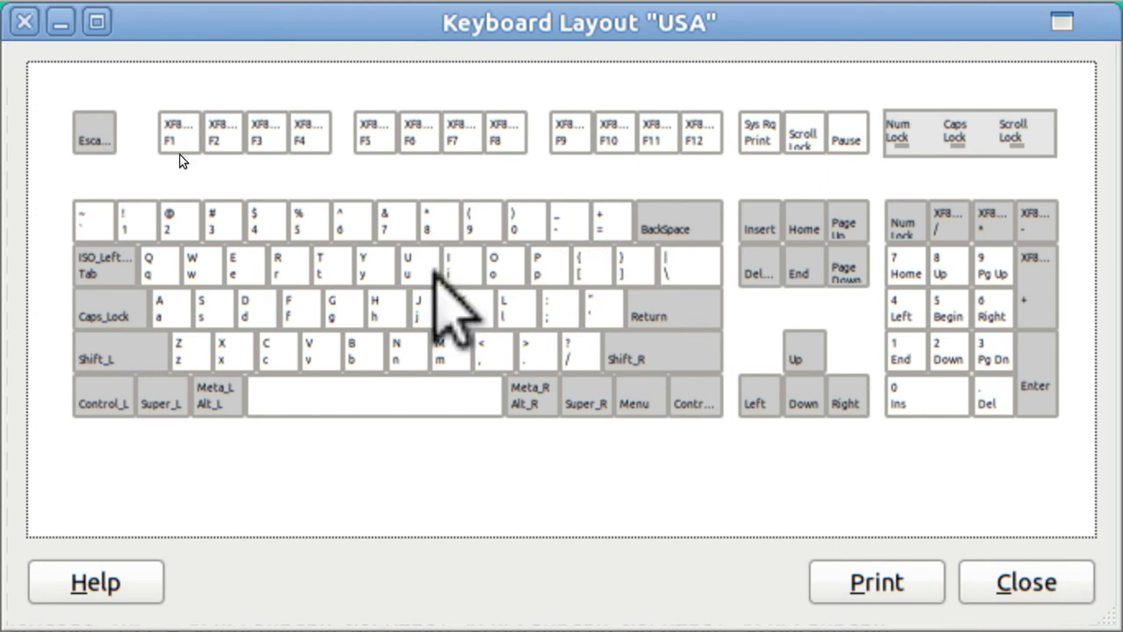
pyautogui.press('c')
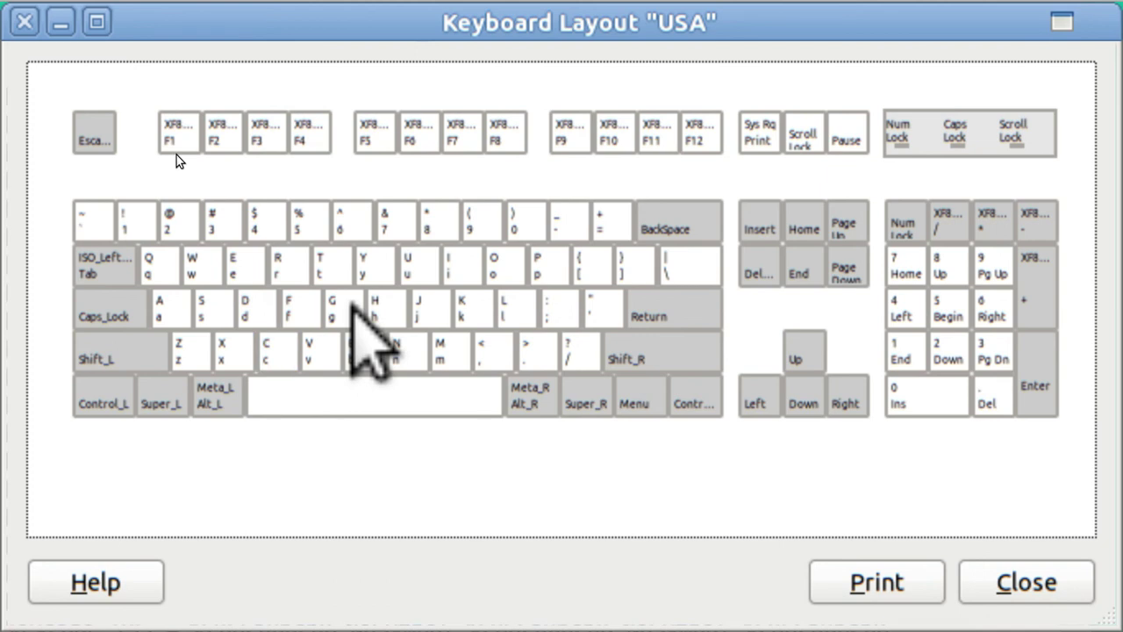
pyautogui.press('/')
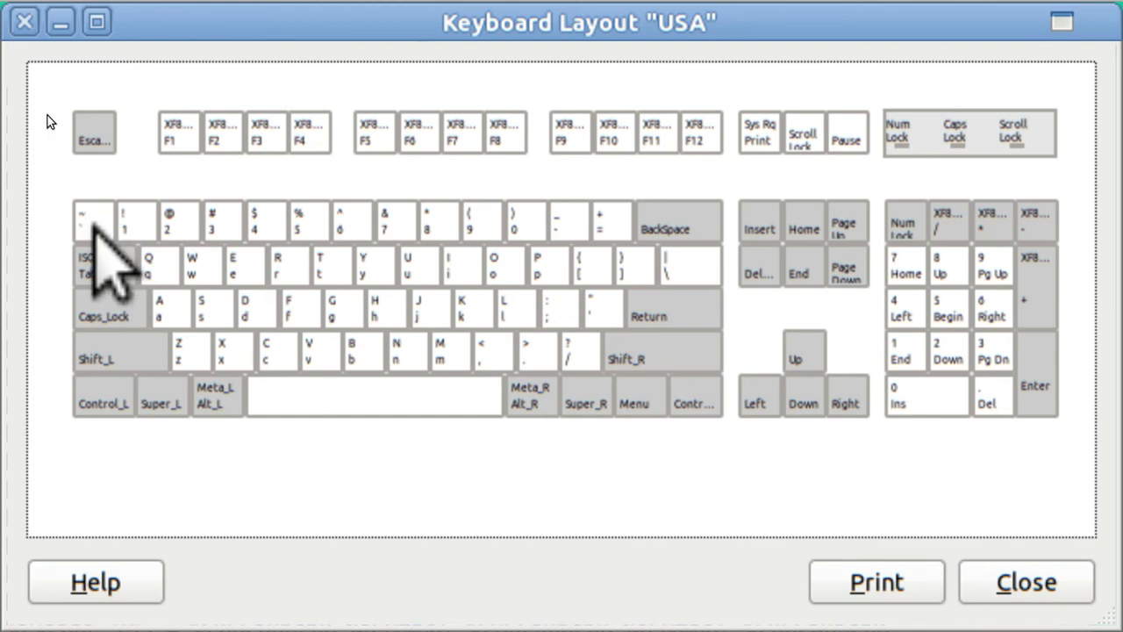
pyautogui.press('`')
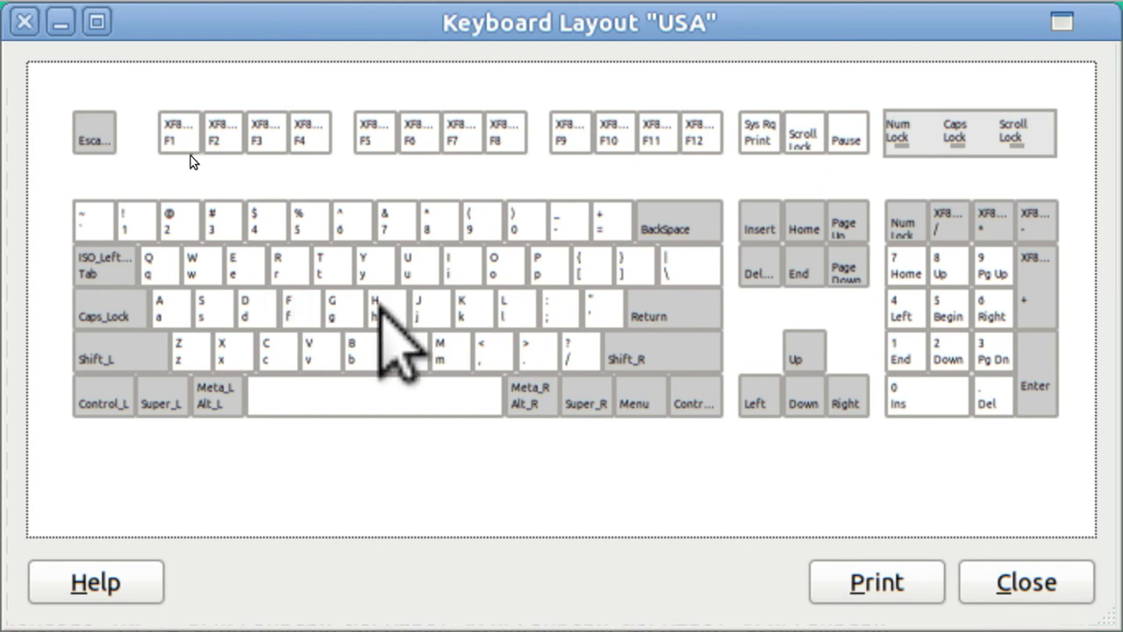
pyautogui.press('h')
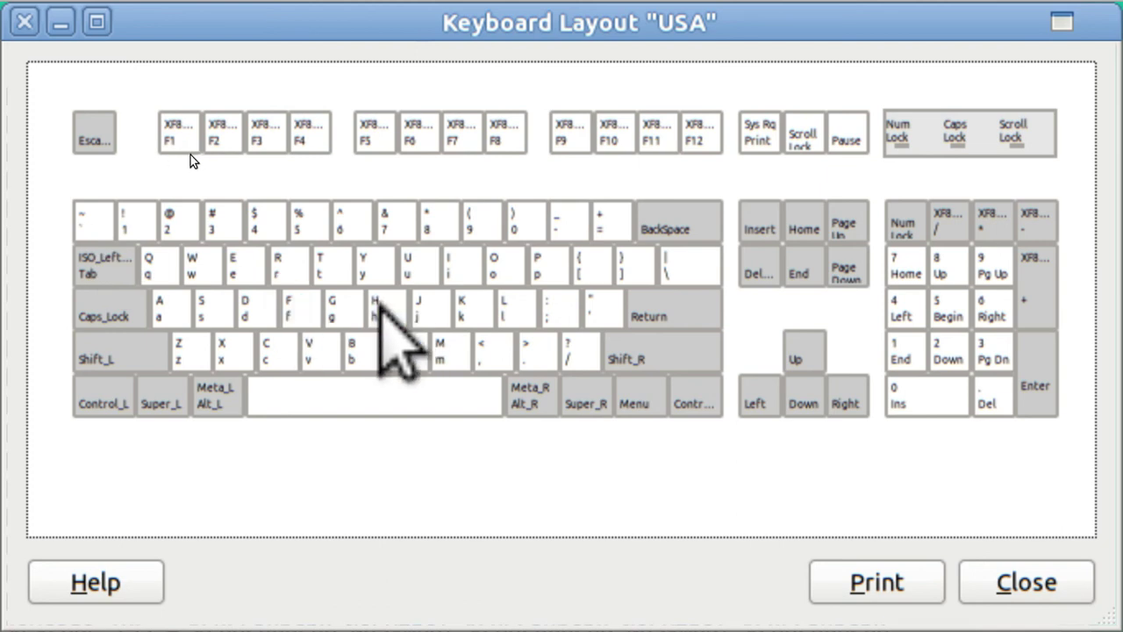
pyautogui.press('a')
pyautogui.click(34, 19)
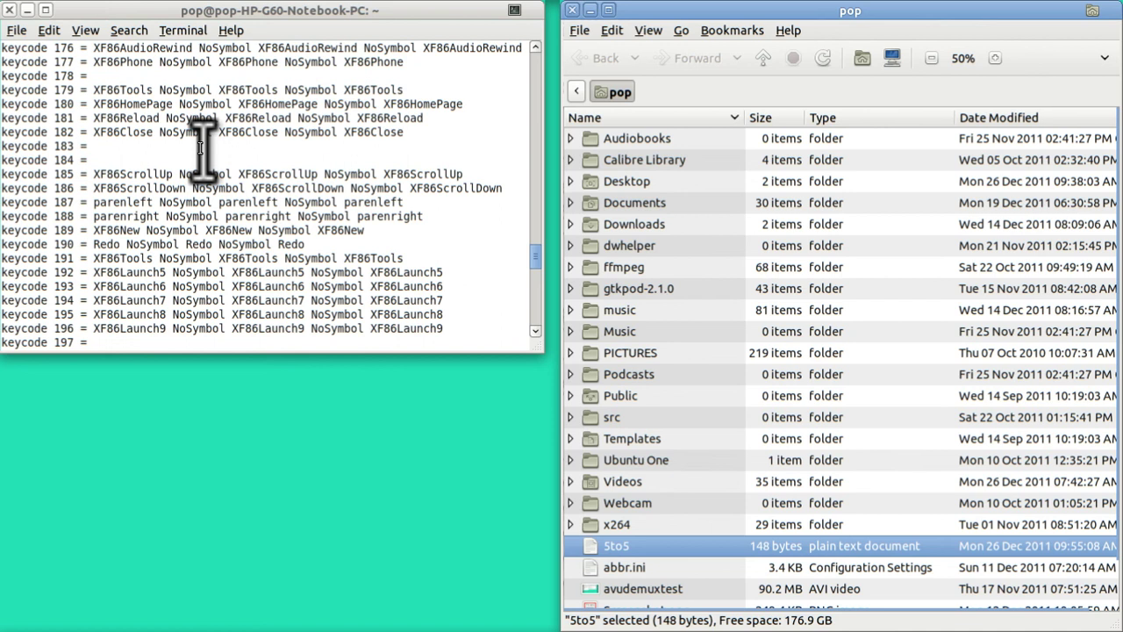
# Step: Enter q at the prompt of the terminal holding the keycode list, and close that terminal window
pyautogui.write('qq')
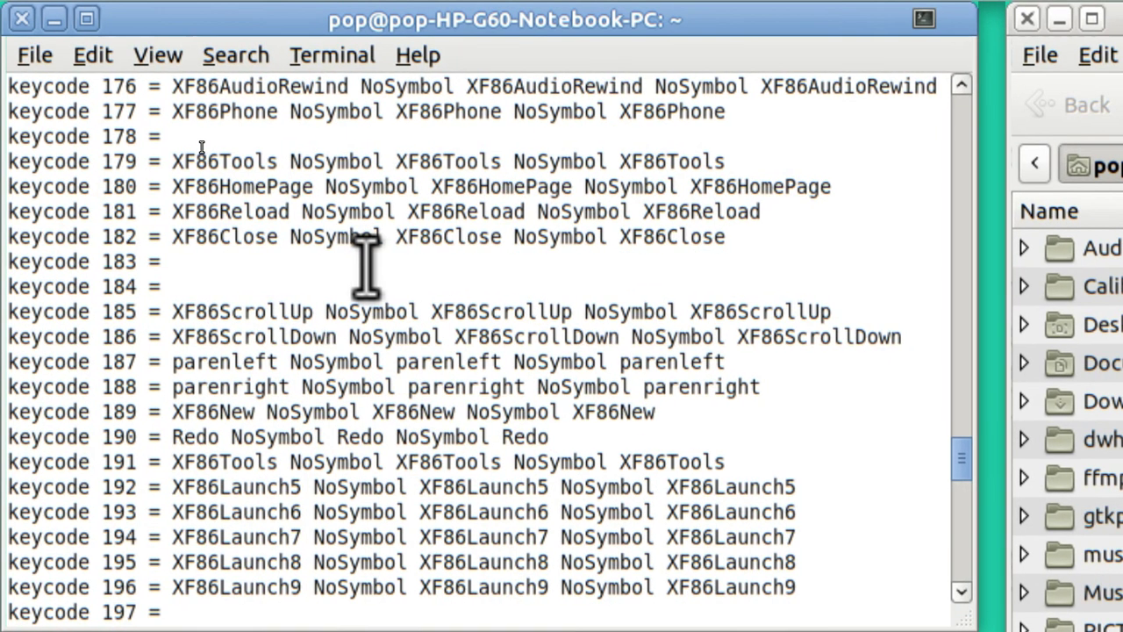
pyautogui.write('q')
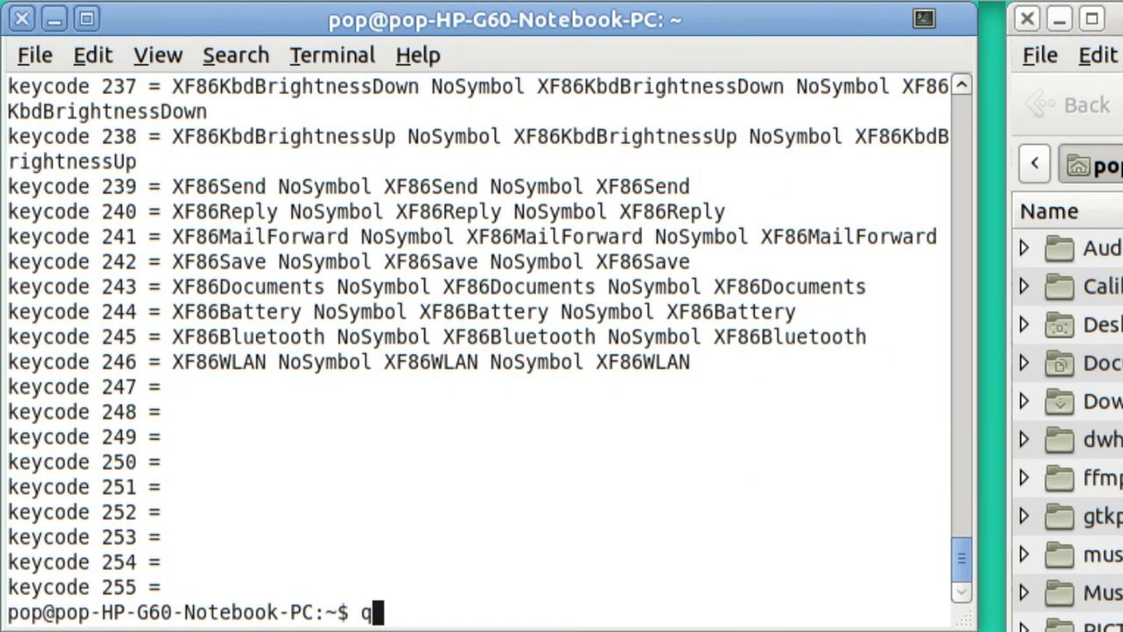
pyautogui.press('Return')
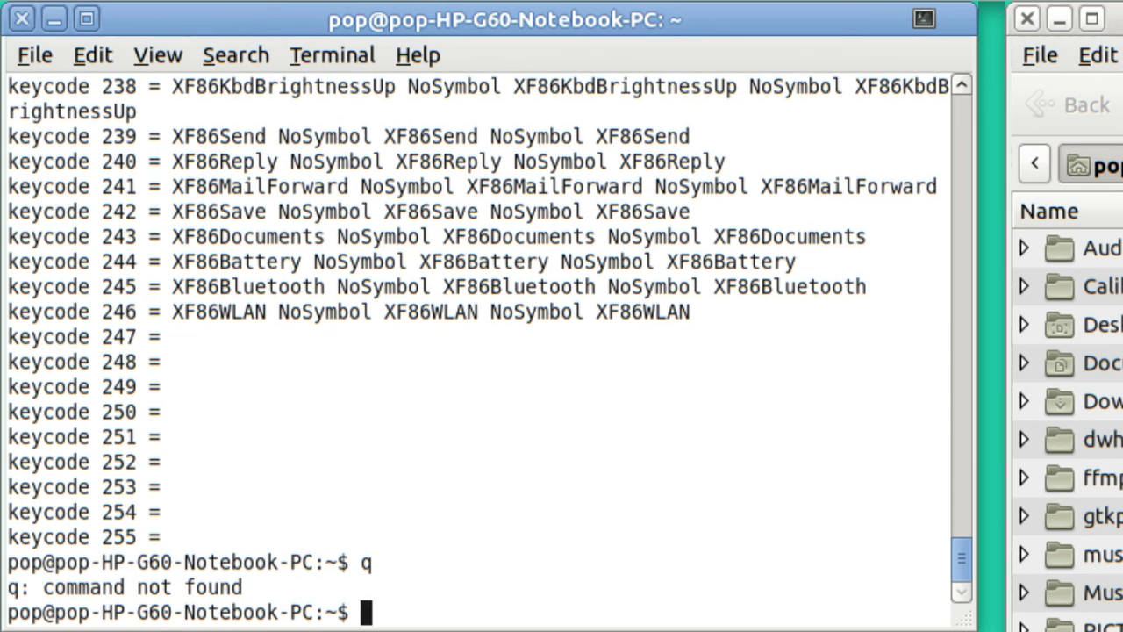
pyautogui.click(15, 19)
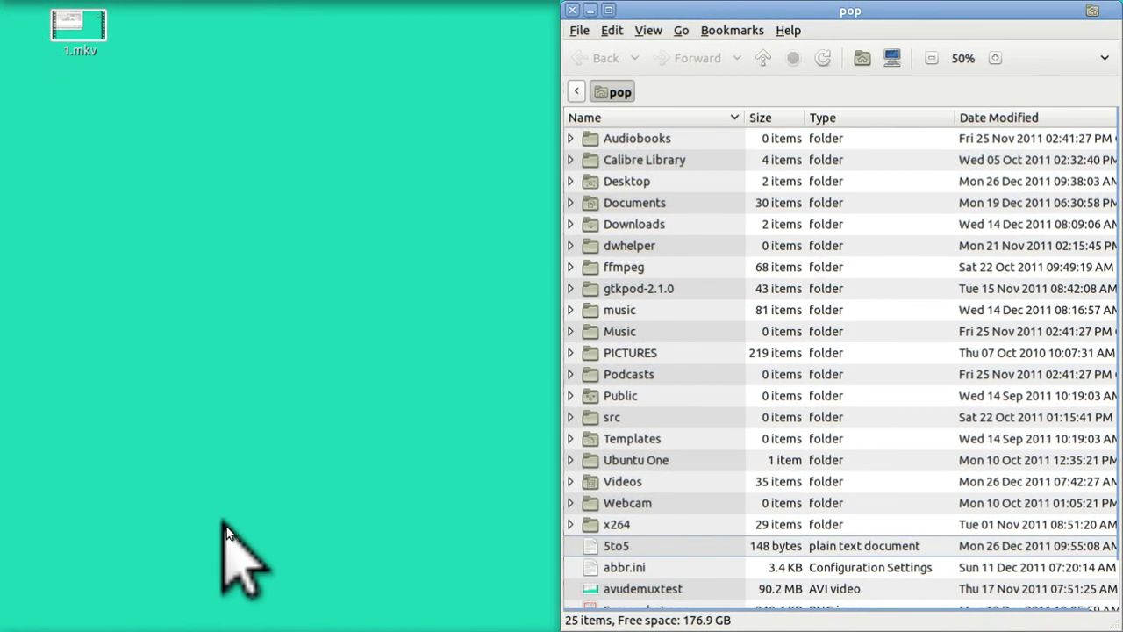
# Step: Bring back the minimized Terminal window that is running the screen capture
pyautogui.moveTo(204, 623)
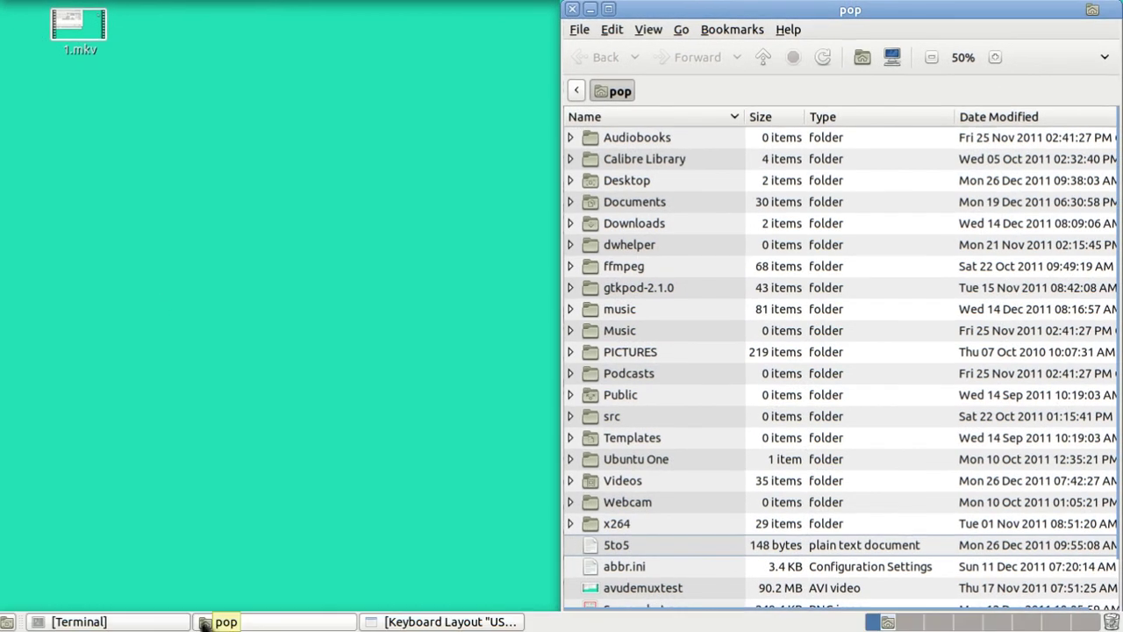
pyautogui.write('q')
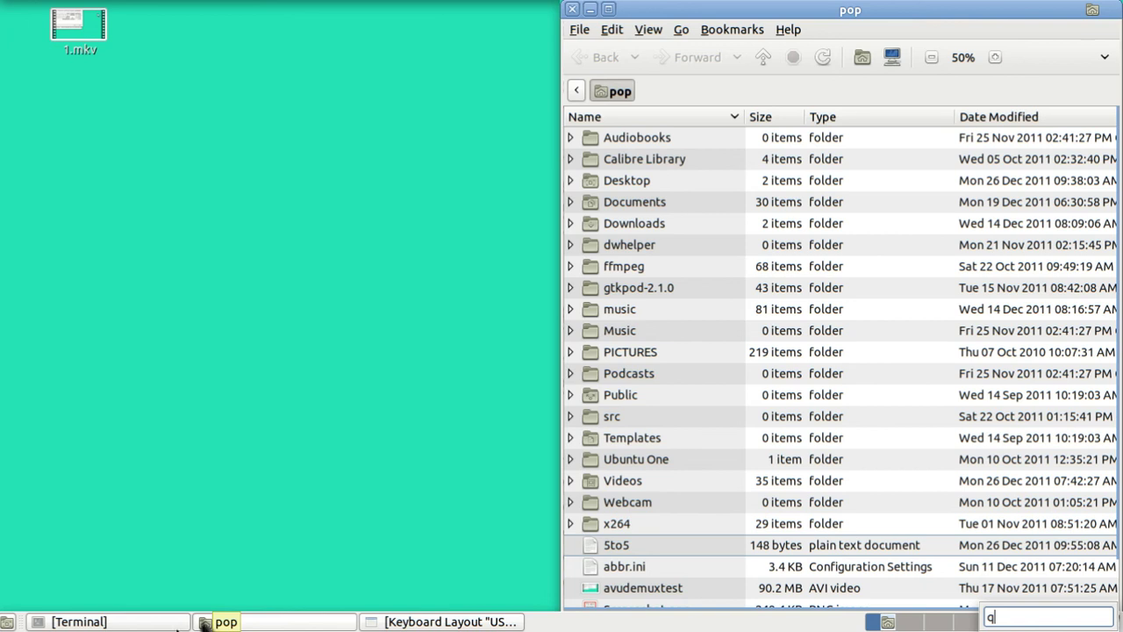
pyautogui.click(149, 623)
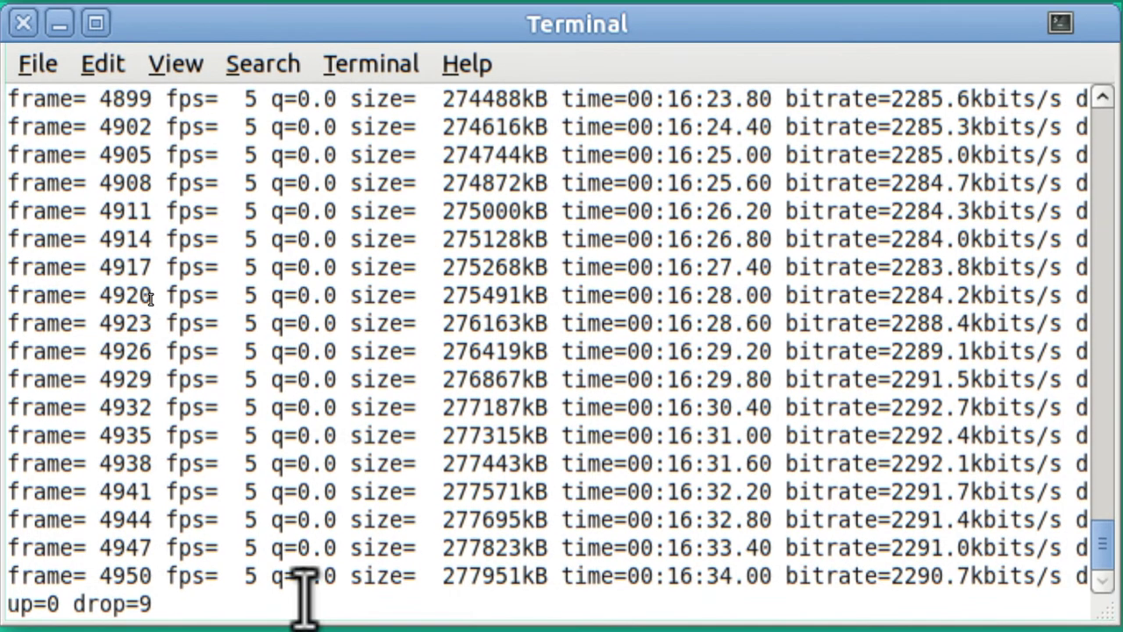